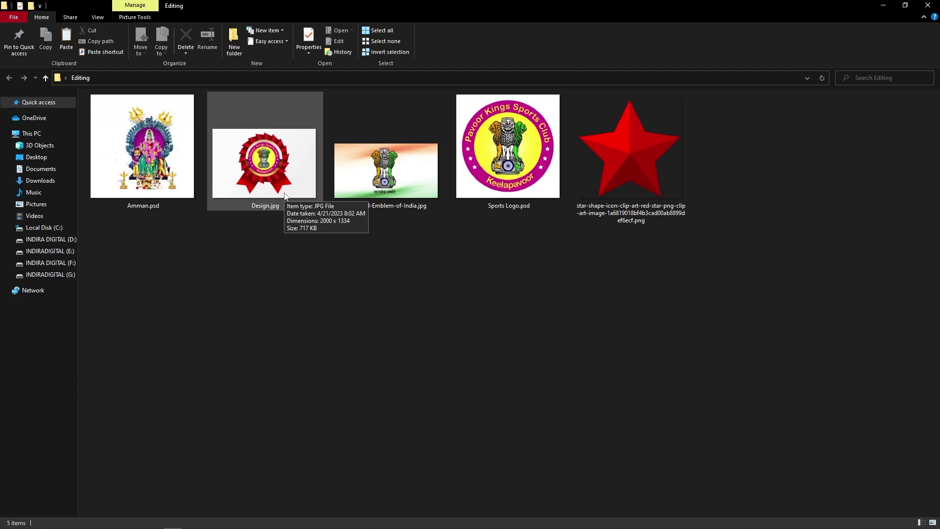
Preview Design.jpg and Sports Logo.psd from the Editing folder, closing each preview.
double_click(284, 195)
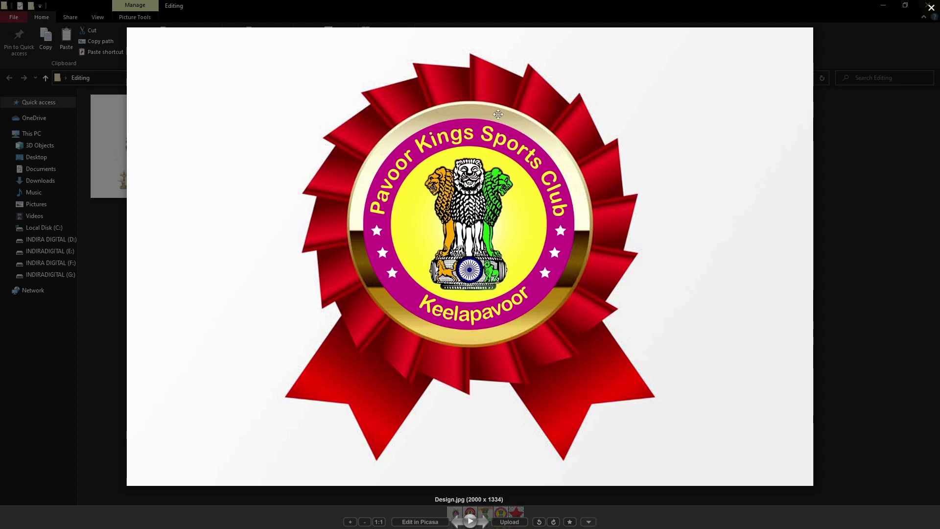
key(Escape)
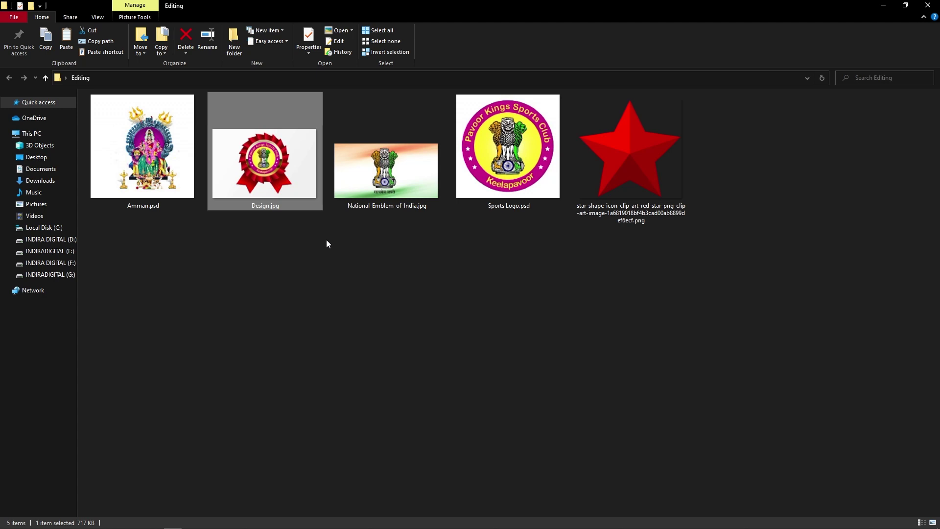
double_click(486, 170)
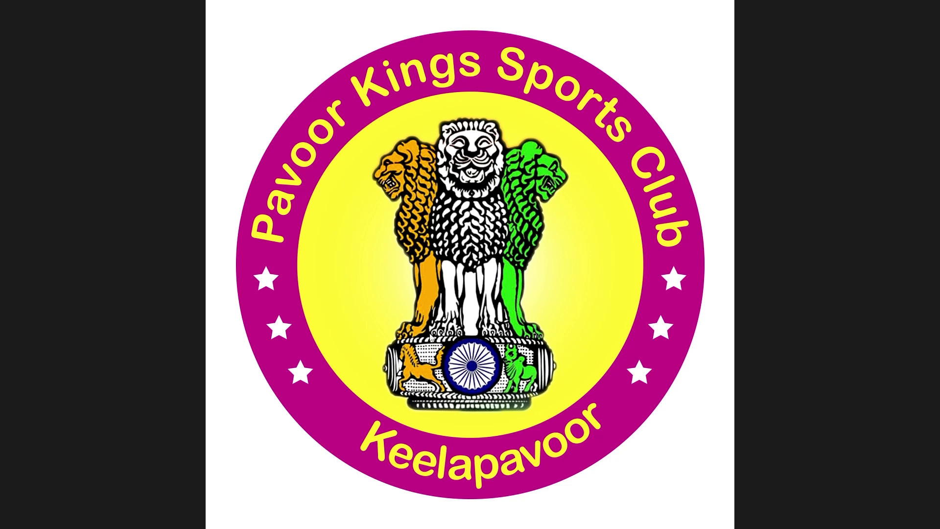
key(Escape)
click(496, 309)
Open Sports Logo.psd from the Editing folder in Photoshop.
mouse_move(205, 528)
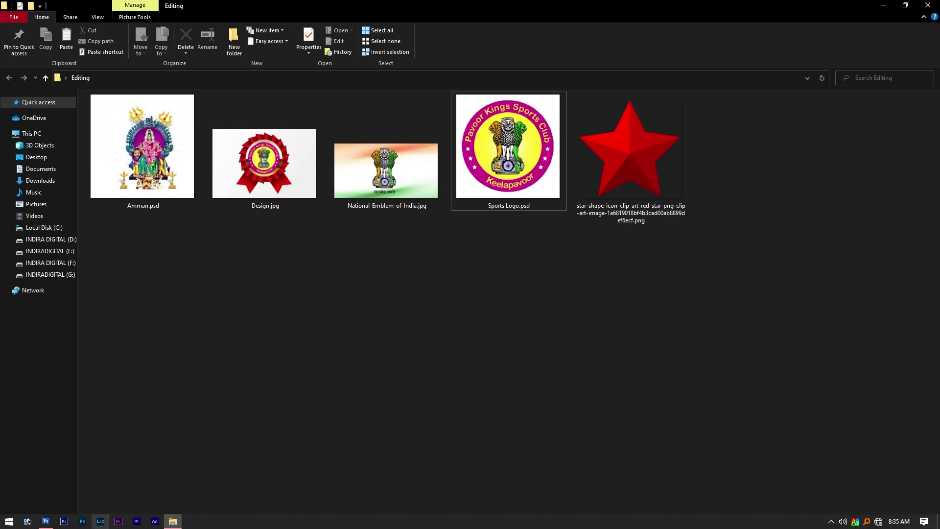
click(44, 522)
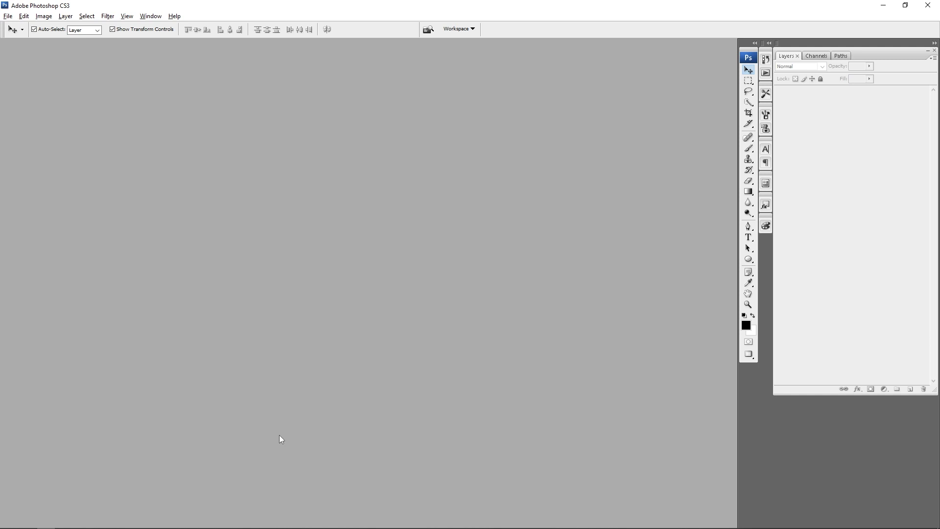
key(alt+Tab)
double_click(508, 162)
Hide and reshow the magenta circle, yellow circle and both text layers to examine the logo's structure, and close the file without saving.
scroll(790, 153, down, 10)
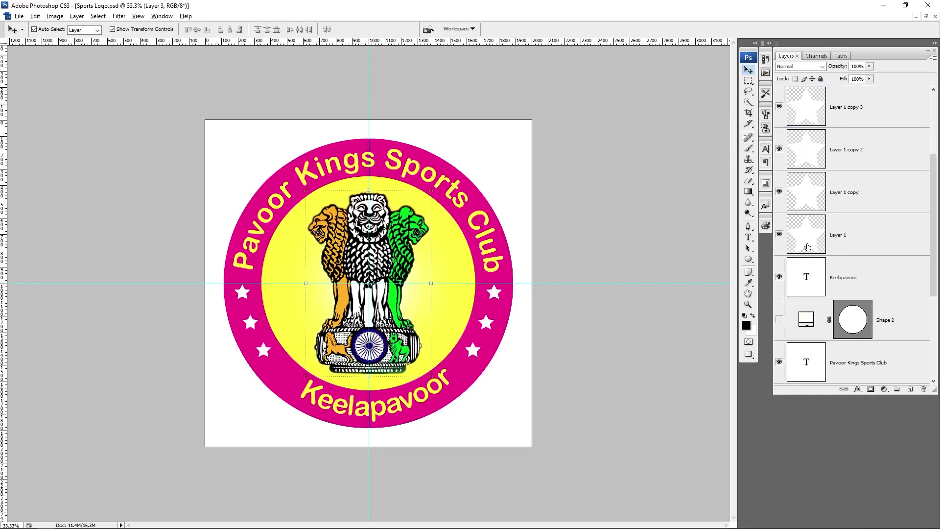
click(788, 334)
click(779, 321)
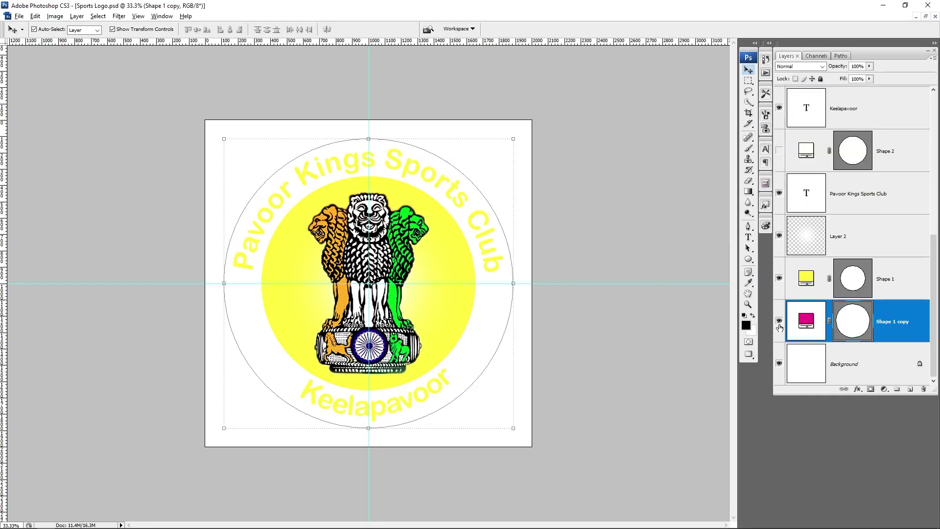
click(780, 320)
click(780, 279)
click(780, 278)
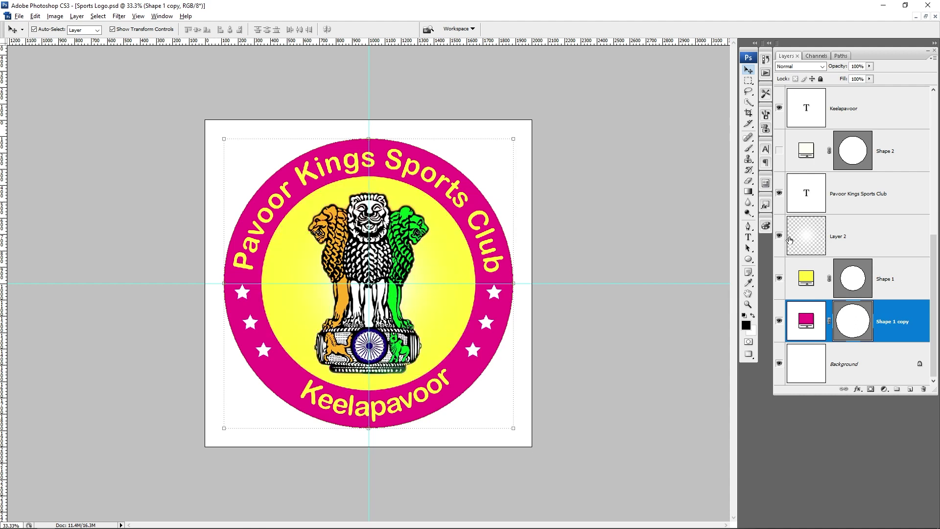
click(780, 194)
click(779, 194)
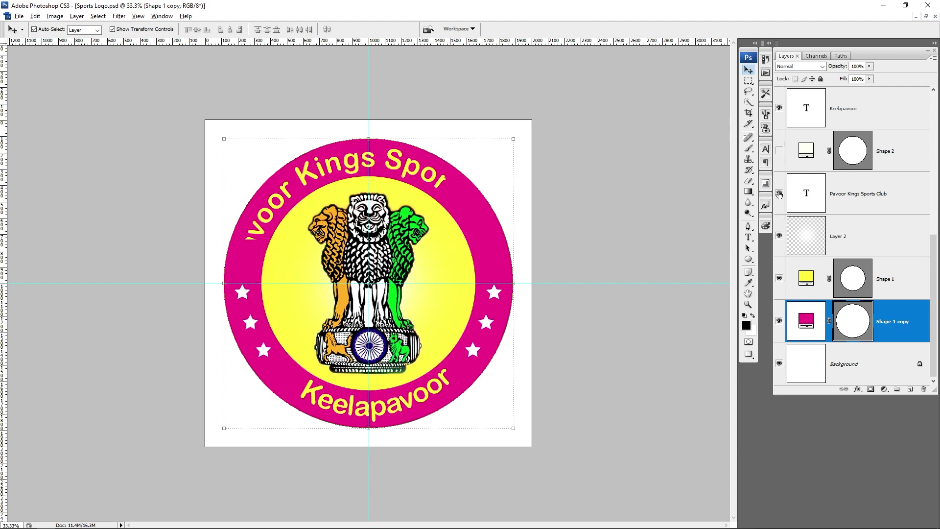
click(780, 109)
click(780, 109)
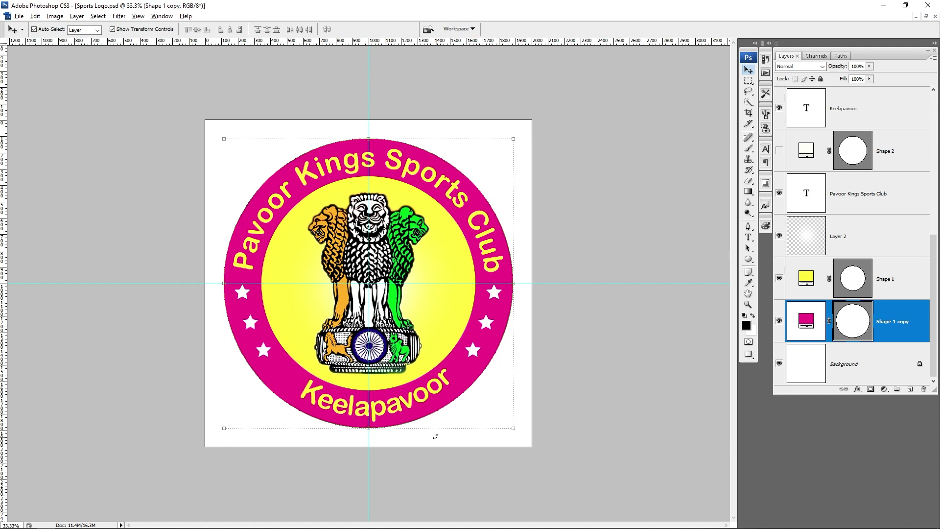
key(ctrl+w)
key(n)
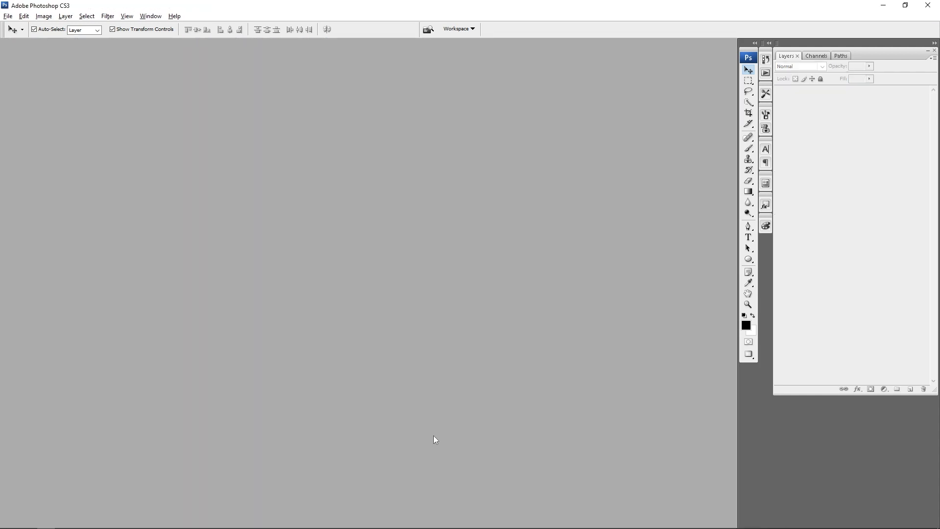
Create a 5 × 5 inch RGB document named Logo at 400 pixels/inch with a white background, and save it as Logo.psd.
key(ctrl+n)
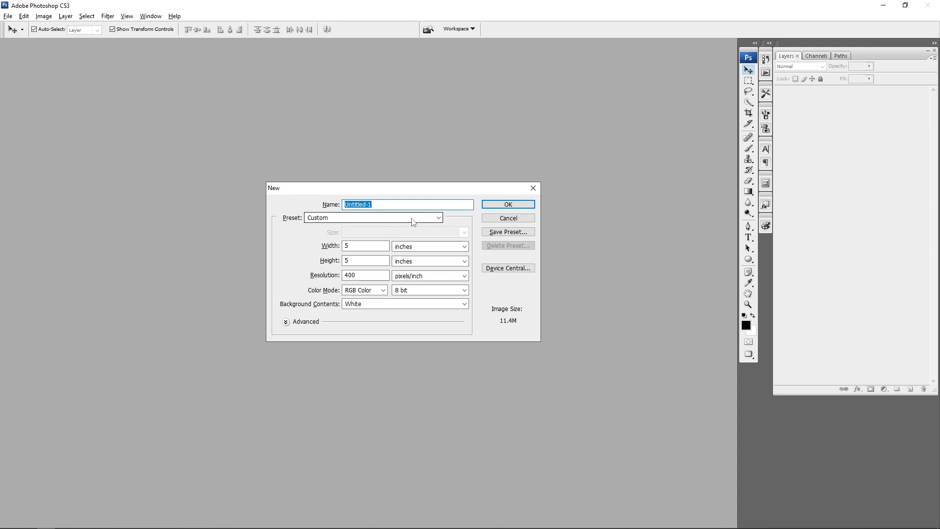
text(Logo)
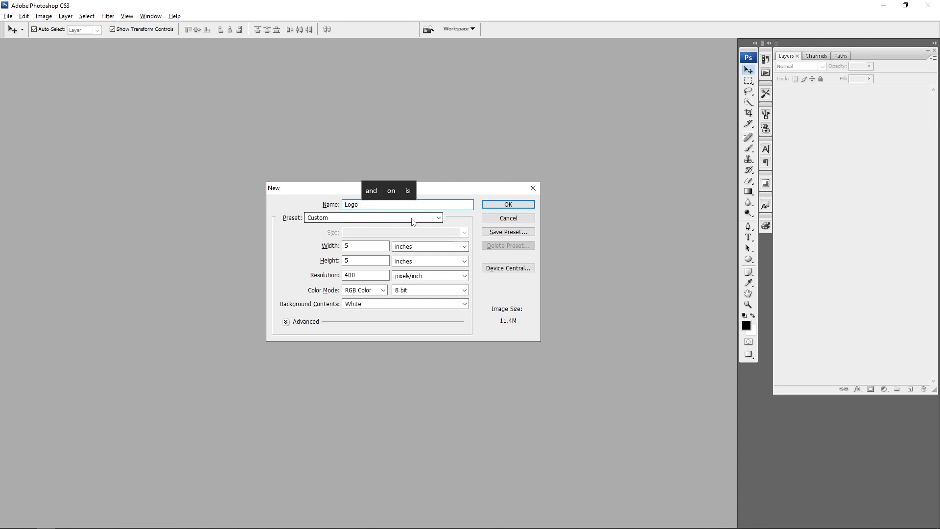
key(Return)
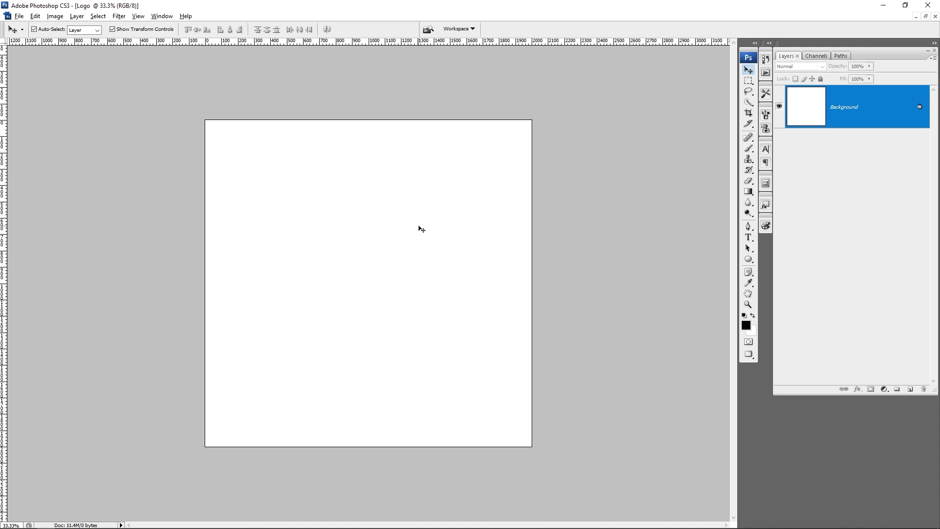
key(ctrl+s)
key(Return)
Place a vertical guide through the canvas centre and switch the ruler units to inches.
drag(3, 290, 369, 295)
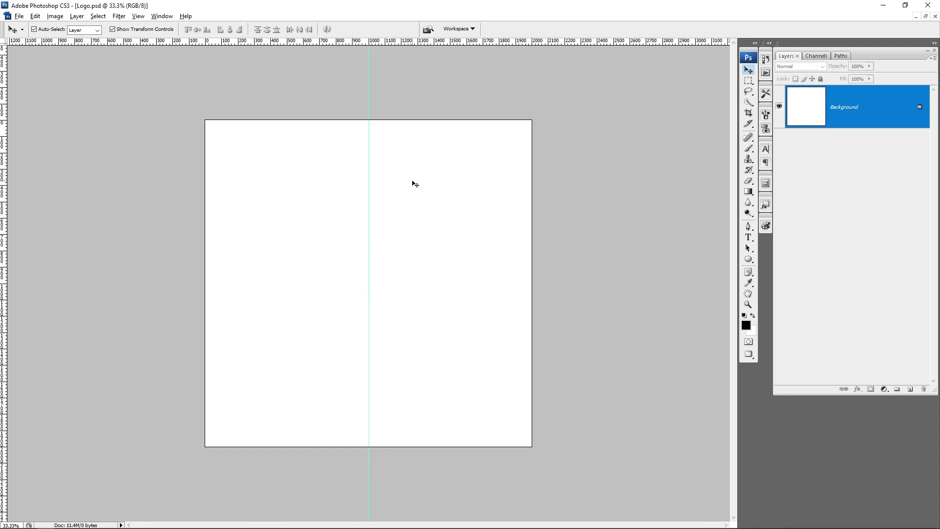
right_click(393, 43)
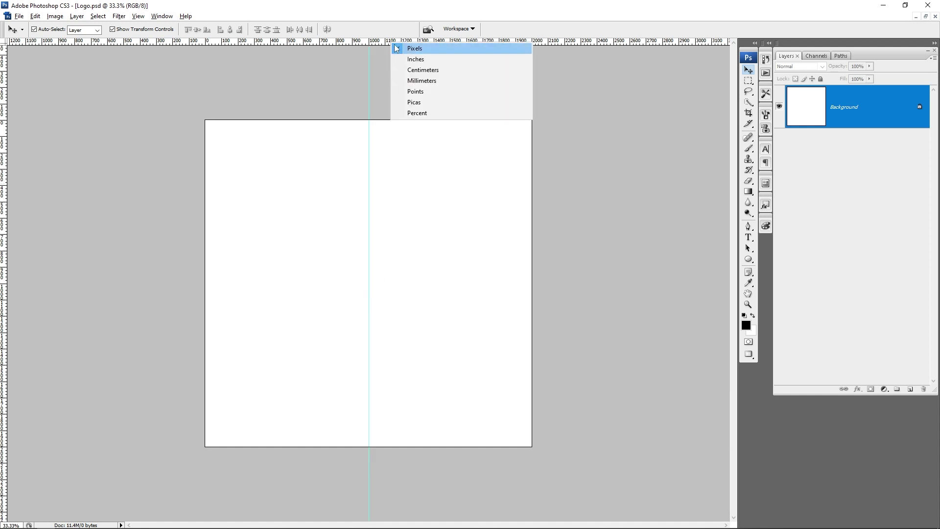
click(412, 59)
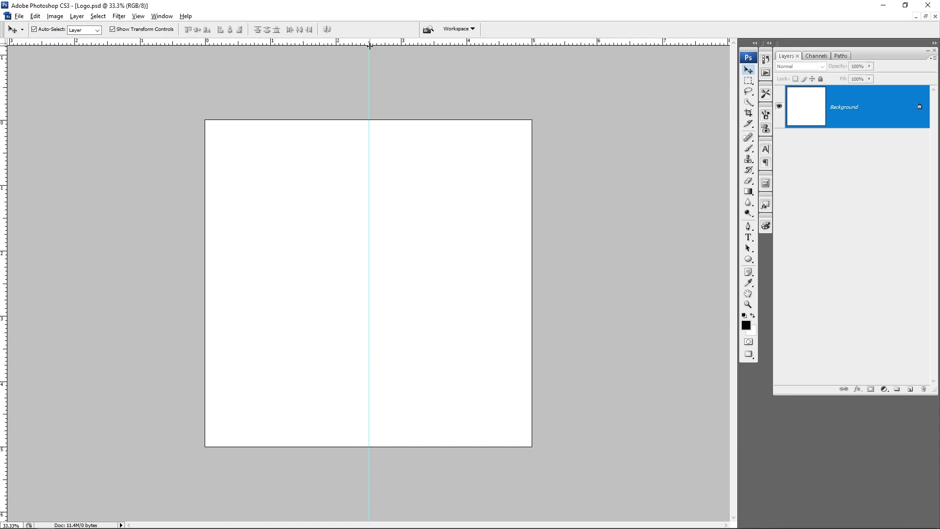
Place a horizontal guide through the canvas centre by hand, and undo both hand-placed guides.
drag(394, 44, 399, 283)
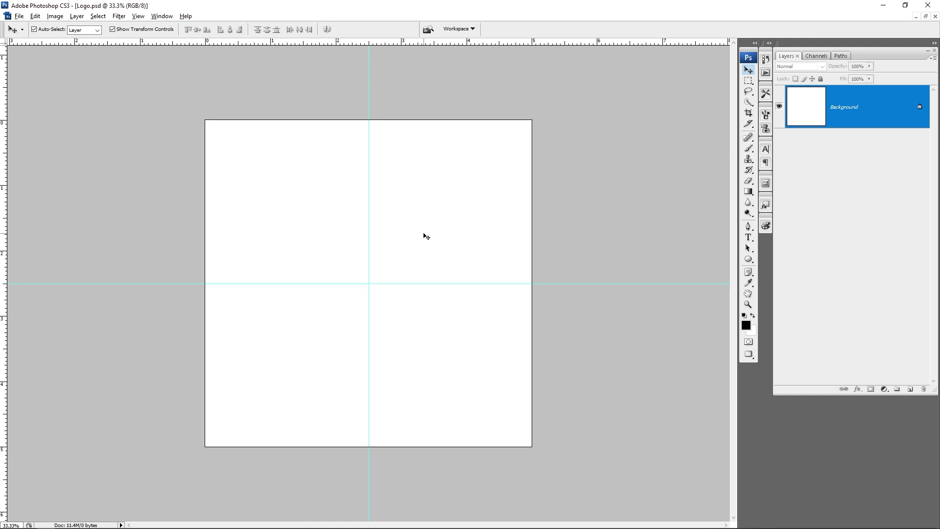
key(ctrl+alt+z)
key(ctrl+alt+z)
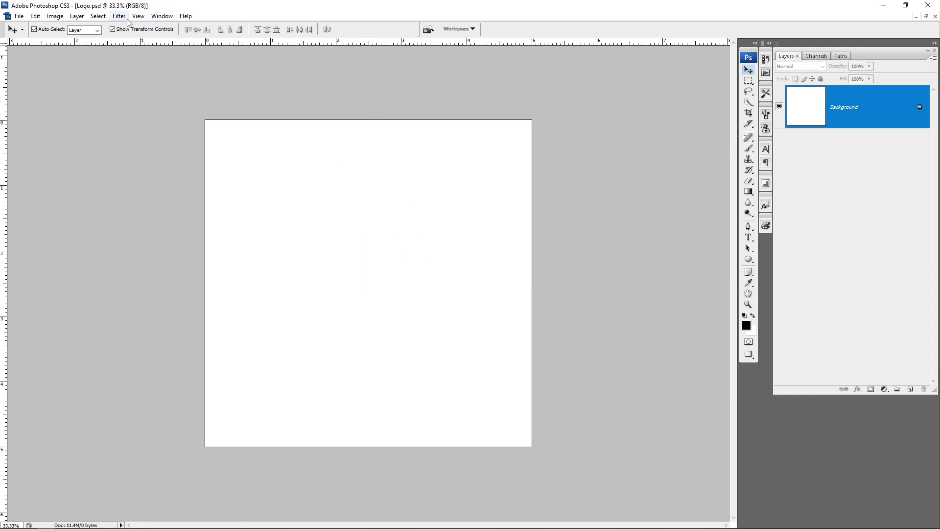
Add a new vertical guide at 50% of the canvas width.
click(138, 17)
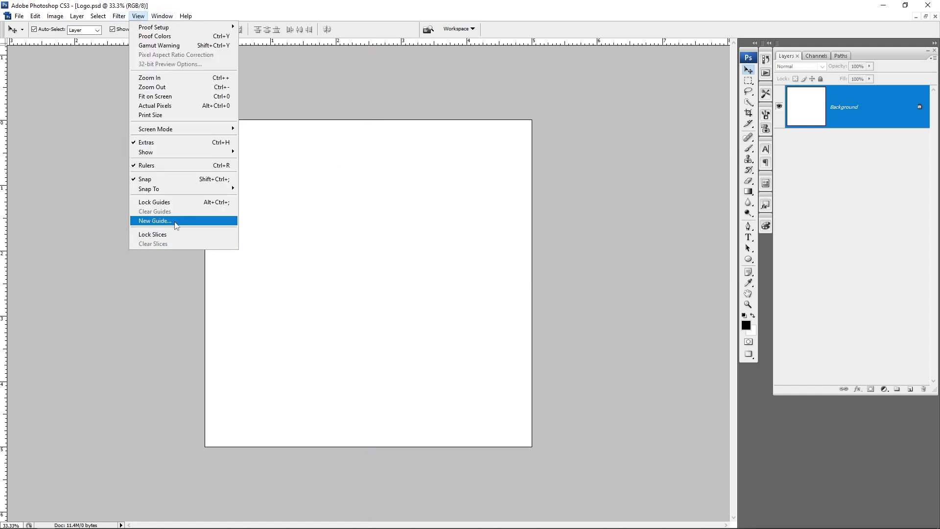
click(155, 221)
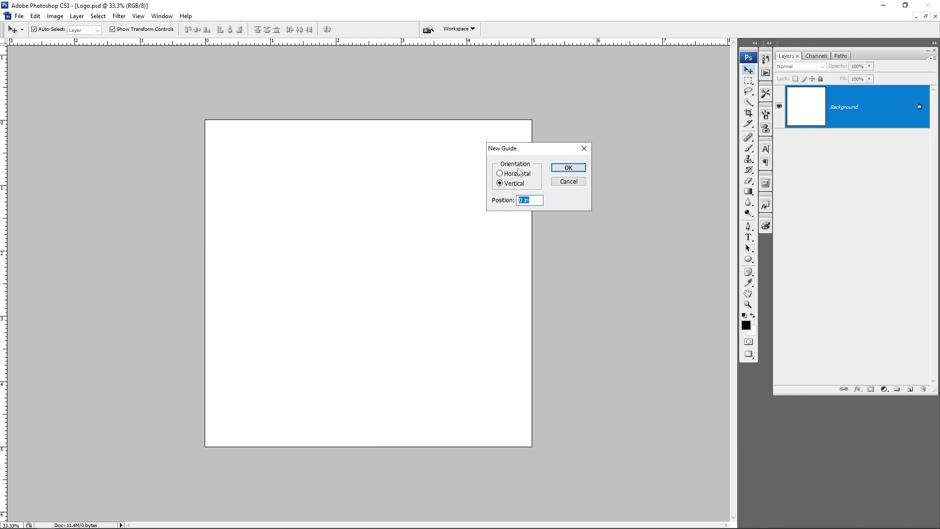
text(50)
key(Return)
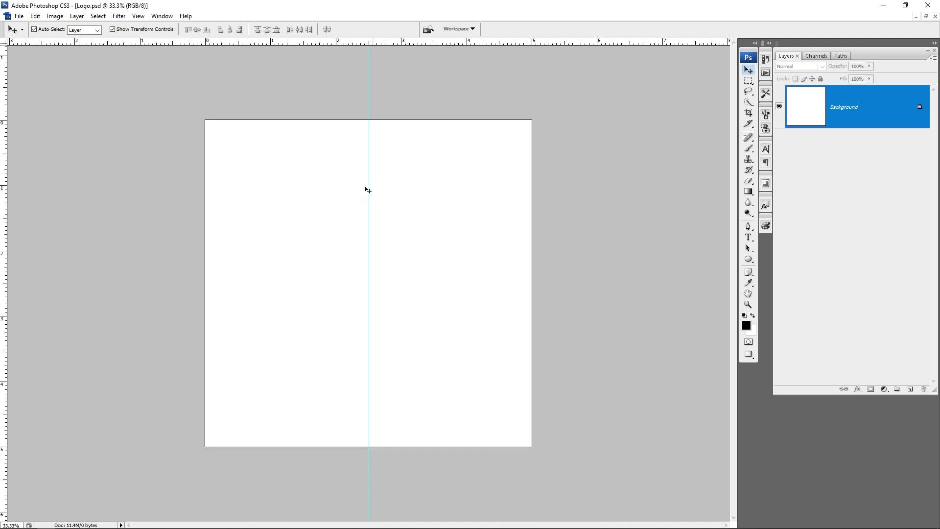
Add a new horizontal guide at 50% of the canvas height.
click(141, 19)
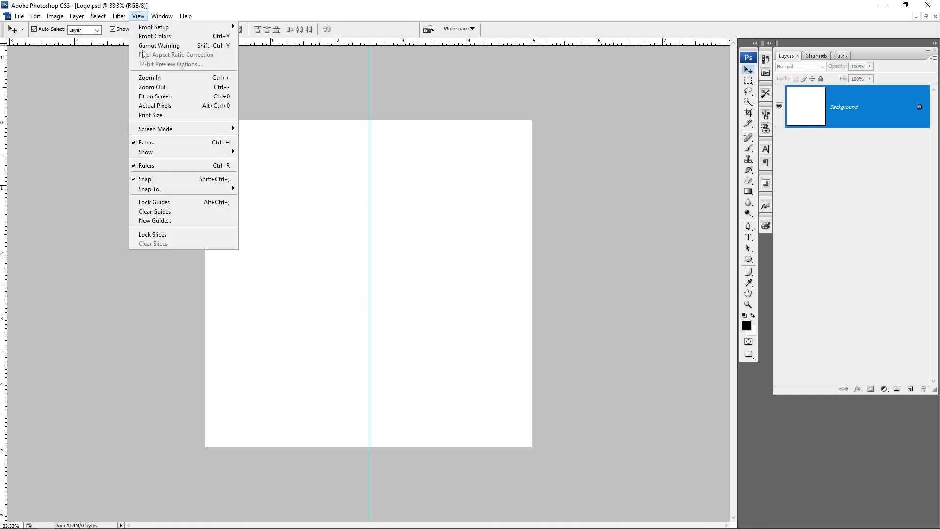
click(176, 220)
click(502, 172)
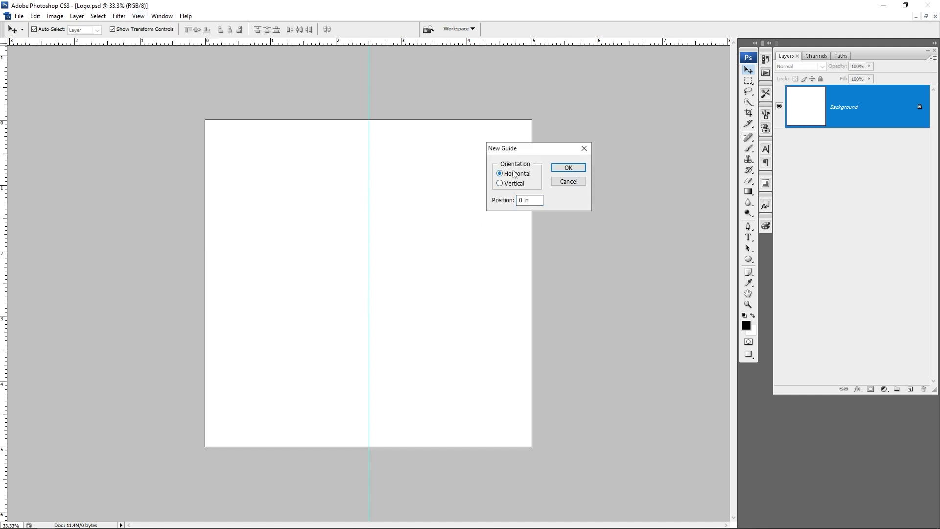
text(50)
key(Return)
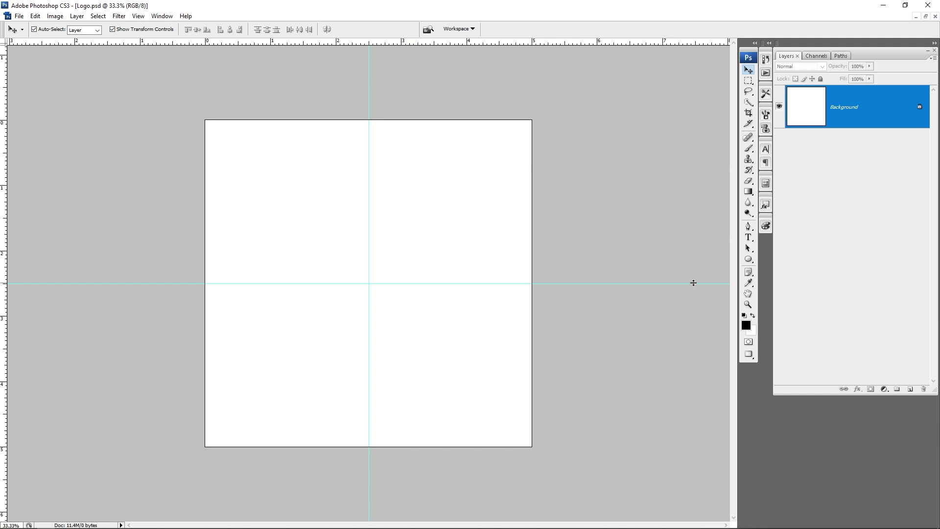
Activate the Ellipse Tool for drawing the logo's circle.
click(748, 259)
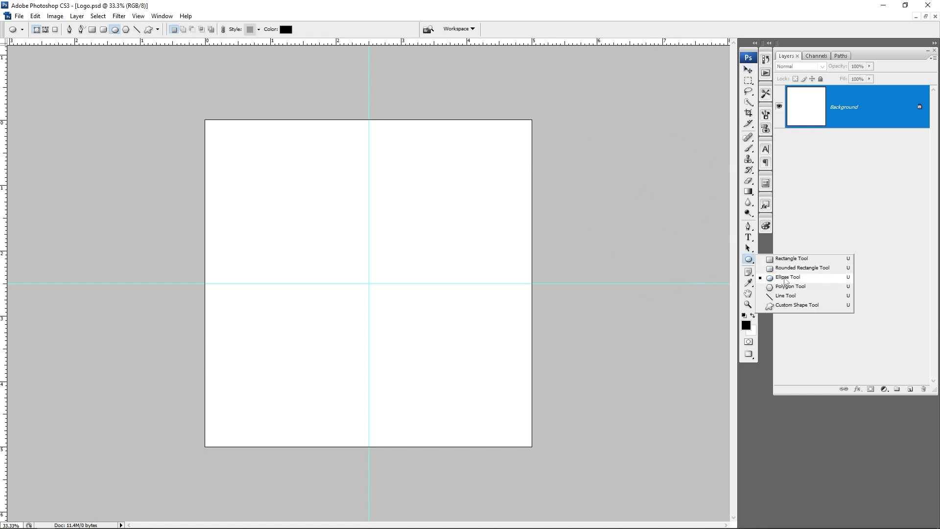
click(784, 277)
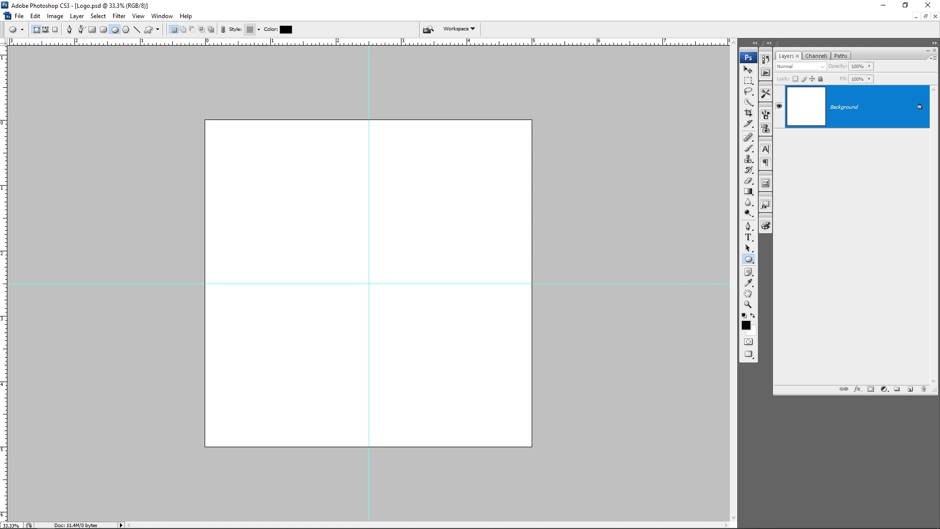
Try drawing a circle about 2.8 inches wide in Paths mode, undo it, and return to Shape Layers mode.
click(45, 30)
drag(258, 178, 443, 401)
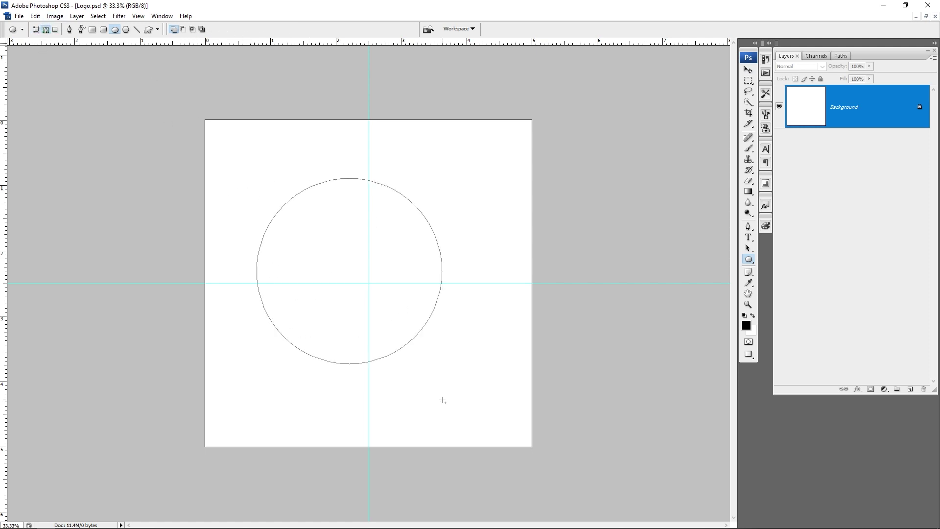
key(ctrl+z)
click(37, 30)
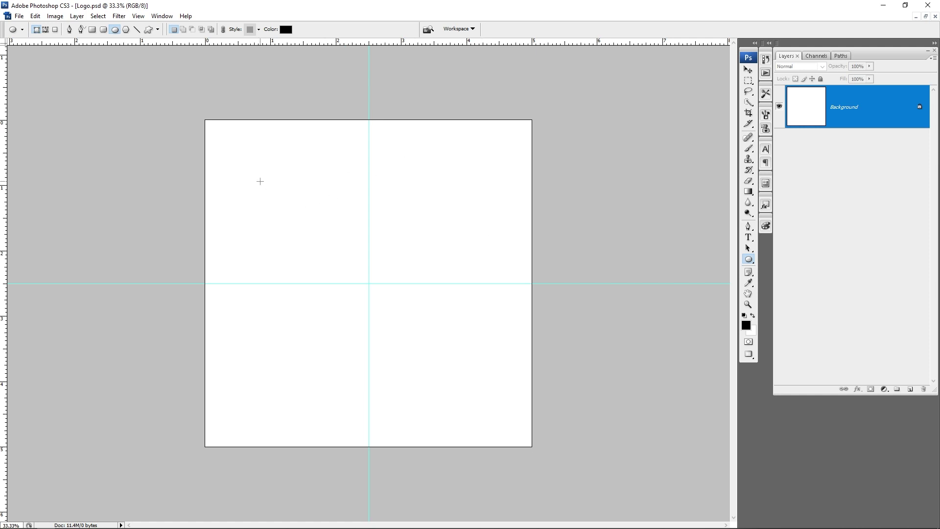
Draw two trial ellipses as filled shape layers, undoing each one.
drag(260, 181, 455, 348)
key(ctrl+z)
drag(233, 152, 475, 267)
key(ctrl+z)
Draw a black circle shape about 4.7 inches across around the guide intersection, with its layer opacity at 50%.
drag(270, 153, 581, 434)
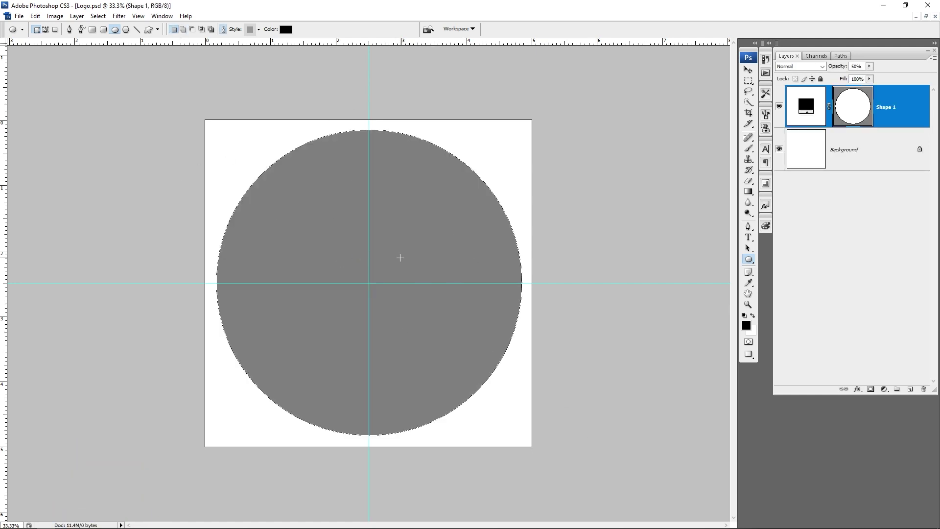
Align the circle to the exact centre of the canvas and set its layer opacity to 100%.
key(v)
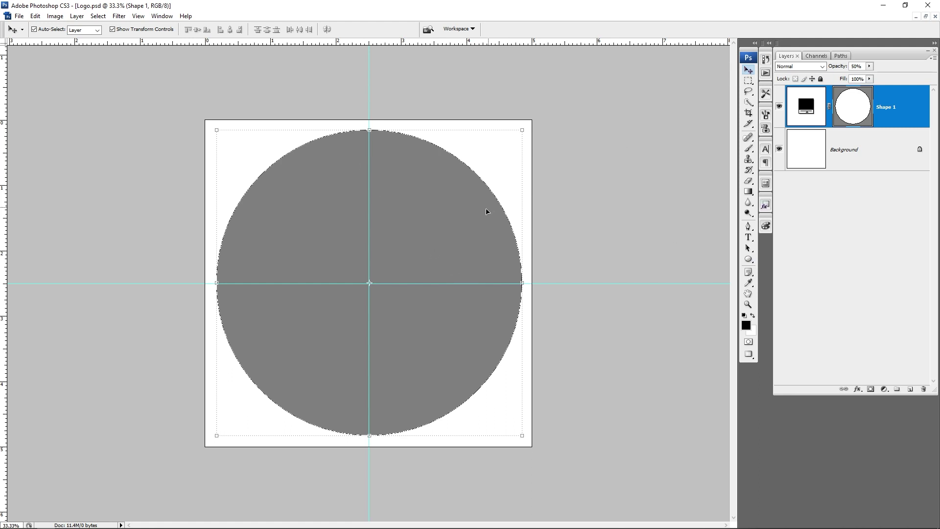
key(ctrl+a)
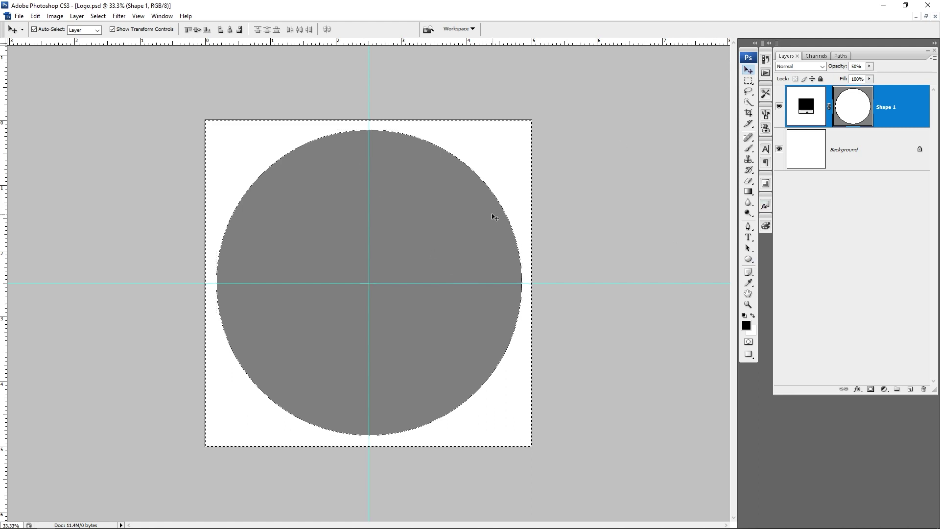
click(198, 31)
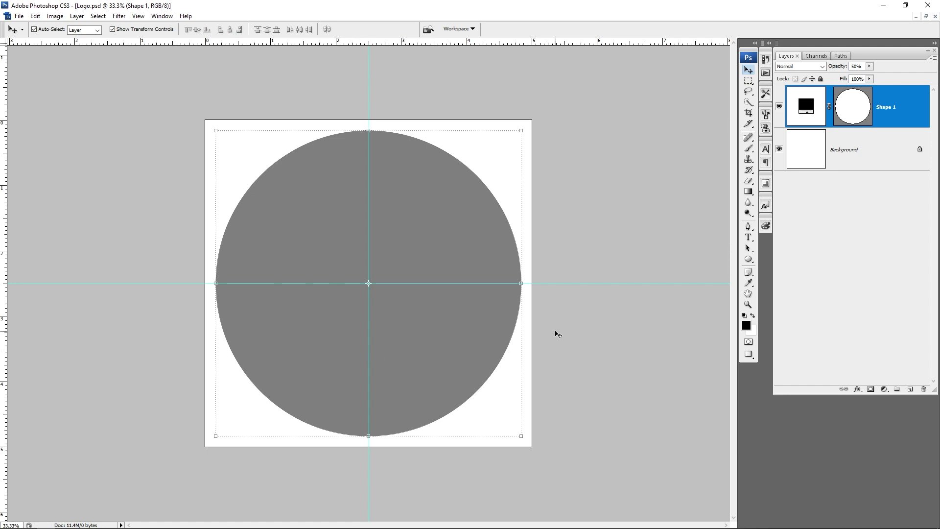
click(581, 312)
click(469, 371)
key(0)
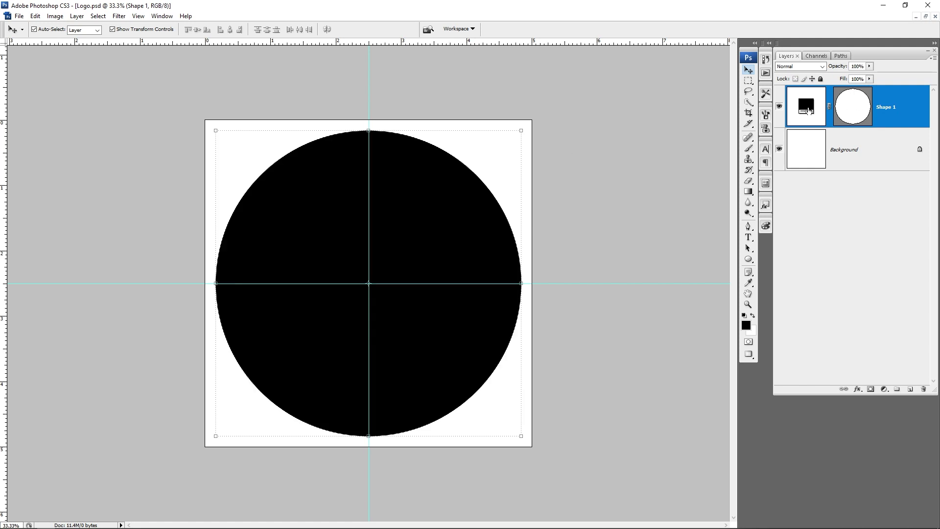
Set the circle shape's fill colour to CMYK 100, 100, 0, 0.
double_click(809, 110)
double_click(698, 263)
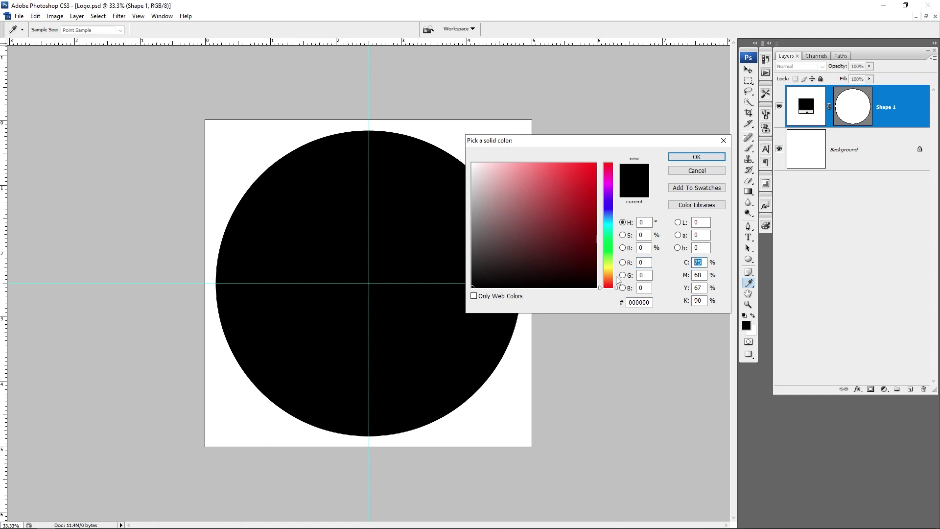
text(100)
key(Tab)
text(100)
key(Tab)
text(0)
key(Tab)
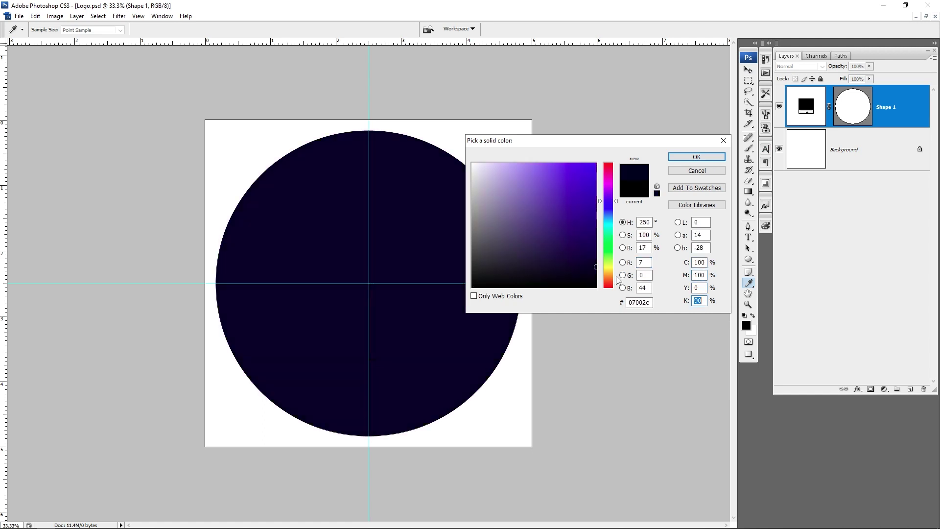
text(0)
key(Return)
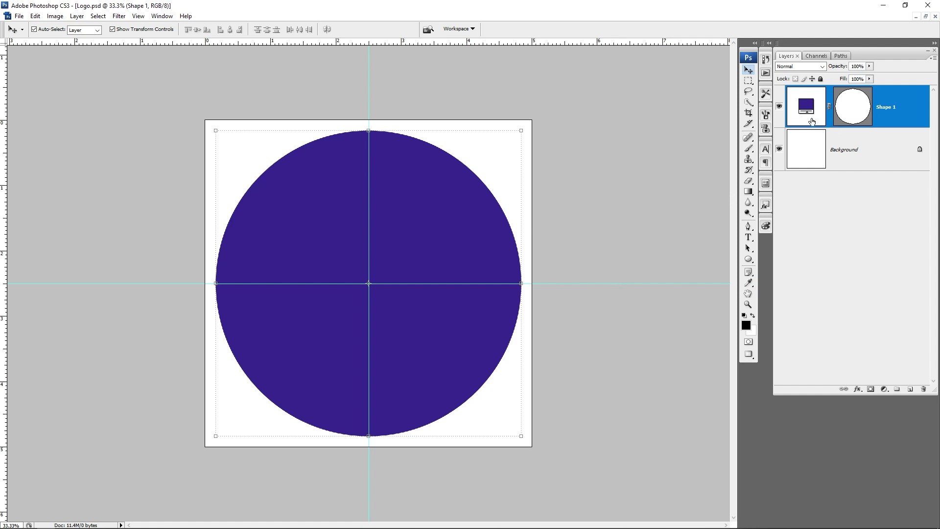
Duplicate the circle layer and recolour the copy yellow with cyan 0, magenta 0 and yellow 100%.
key(ctrl+j)
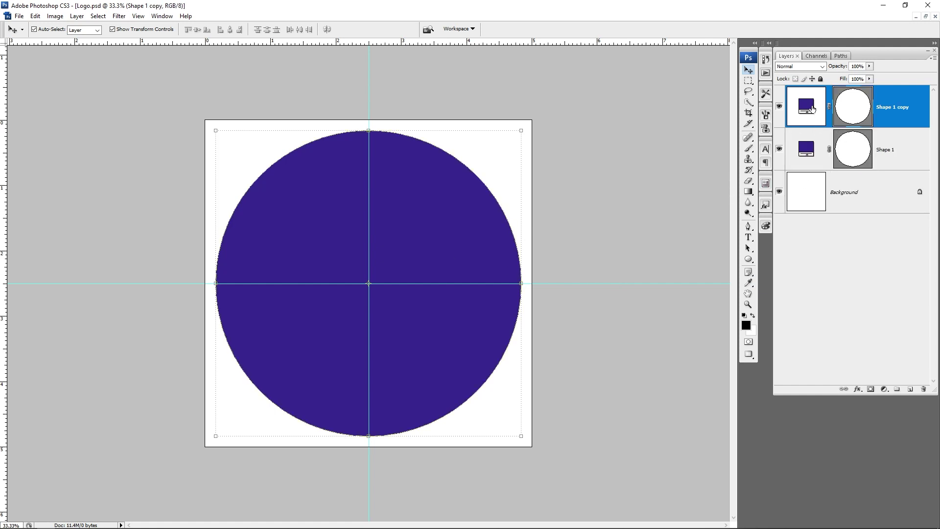
double_click(811, 108)
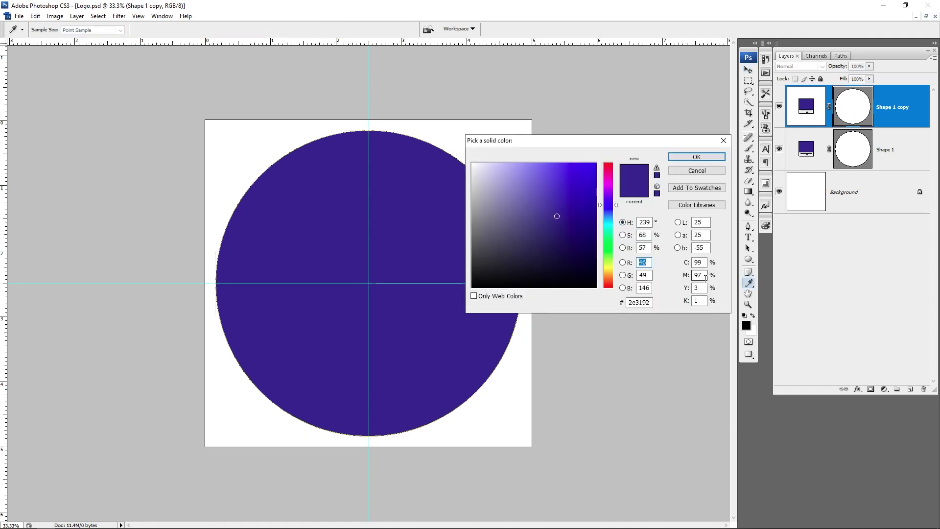
double_click(698, 262)
text(0)
key(Tab)
text(0)
key(Tab)
text(100)
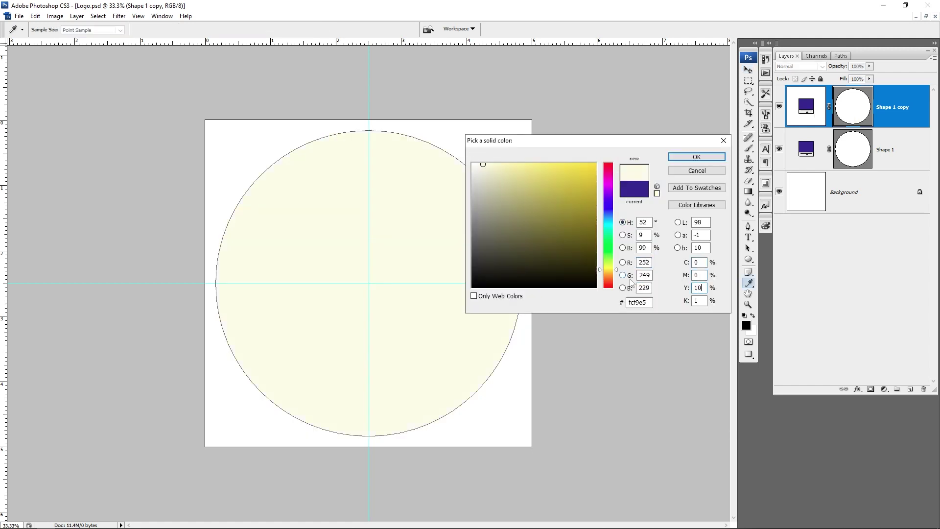
key(Return)
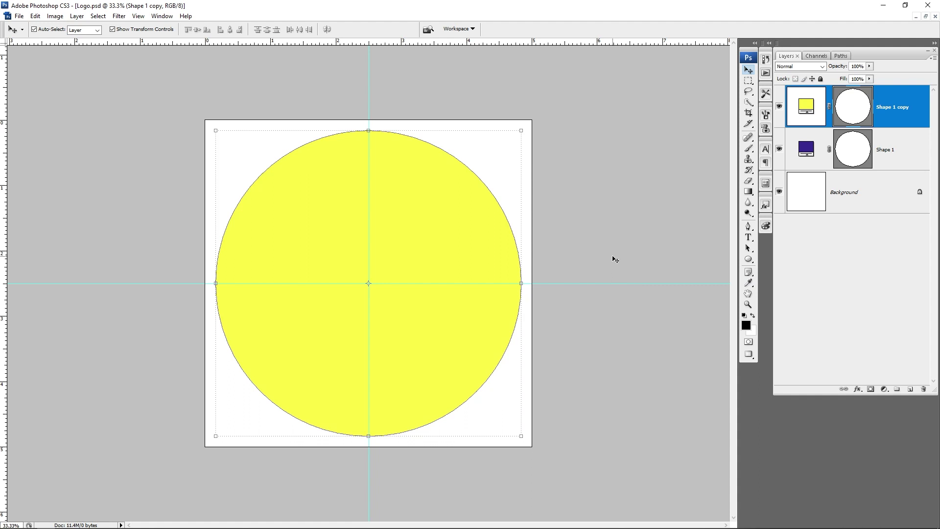
Scale the yellow circle down proportionally about its centre to about 3.5 inches across, leaving a blue ring around it.
key(ctrl+t)
drag(521, 130, 471, 153)
key(Return)
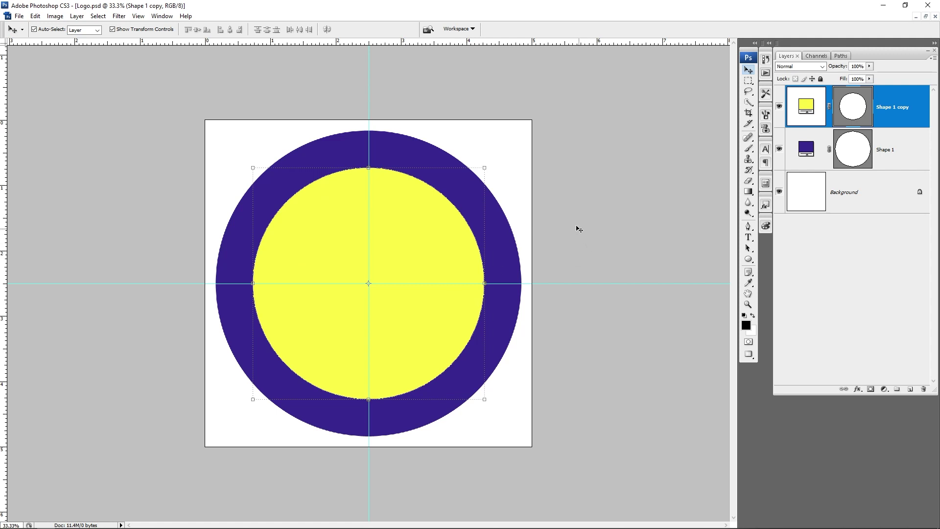
Try to shrink the yellow circle further about its centre, and undo that scaling.
drag(484, 168, 463, 192)
key(ctrl+z)
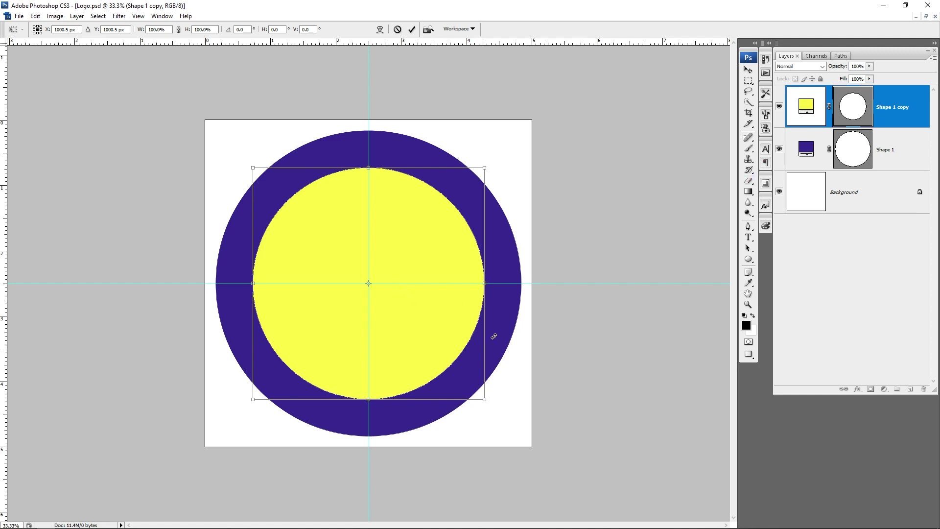
key(Return)
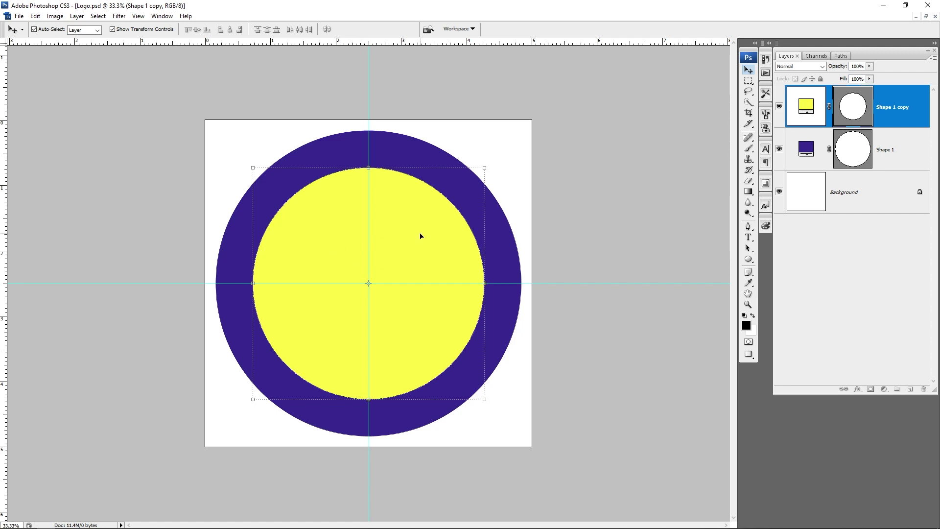
Add a new empty layer above the yellow circle and choose the soft 17 px brush.
click(908, 375)
click(910, 391)
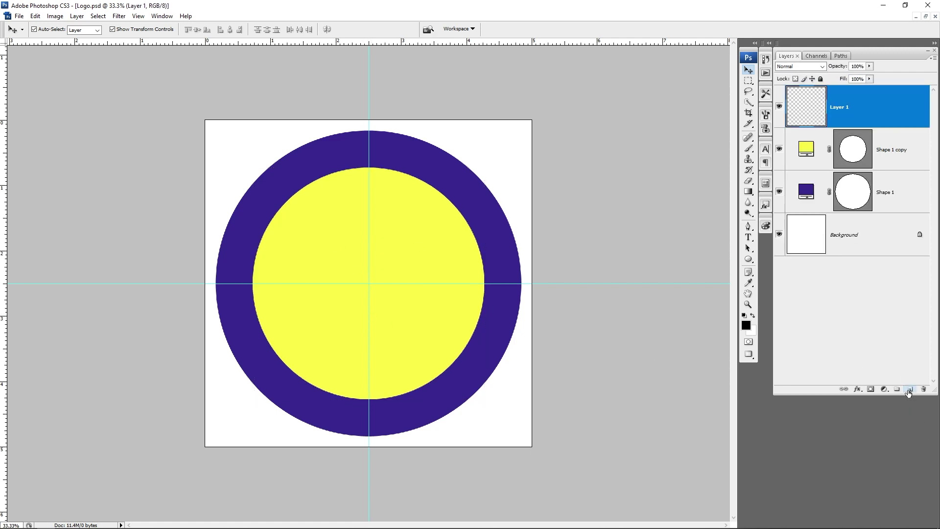
key(b)
right_click(386, 259)
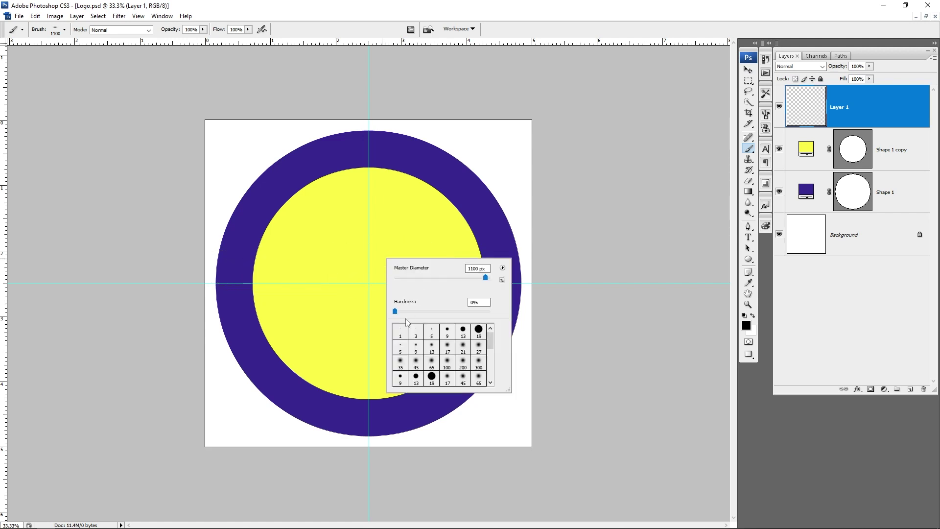
double_click(448, 350)
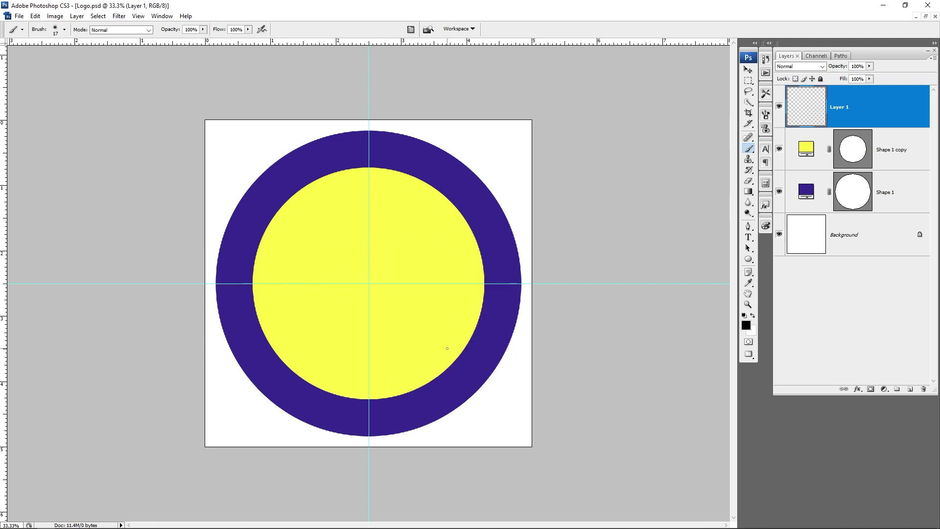
Make white the foreground colour, enlarge the brush to 1300 px and paint one soft spot at the guide intersection.
click(754, 317)
key(bracketright)
key(bracketright)
key(bracketright)
key(bracketright)
key(bracketright)
key(bracketright)
key(bracketright)
key(bracketright)
key(bracketright)
key(bracketright)
key(bracketright)
key(bracketright)
key(bracketright)
key(bracketright)
key(bracketright)
key(bracketright)
key(bracketright)
key(bracketright)
key(bracketright)
key(bracketright)
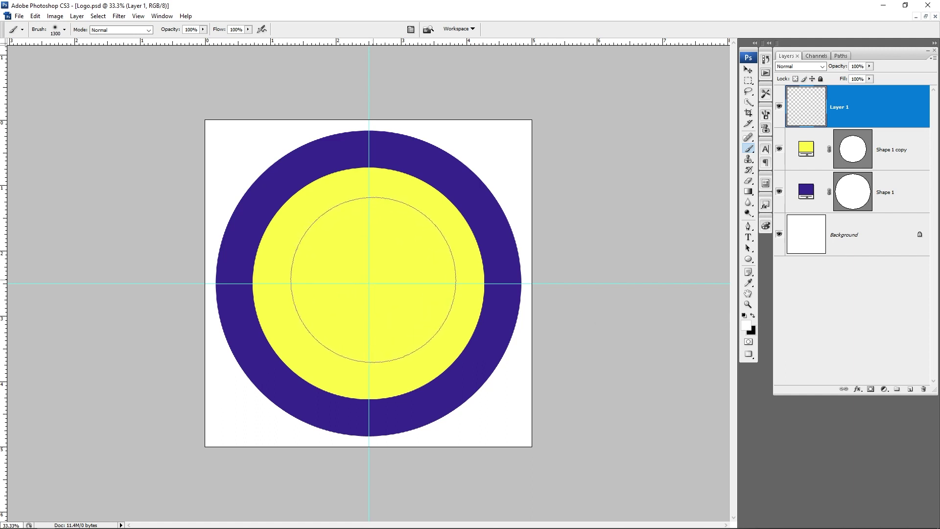
click(370, 286)
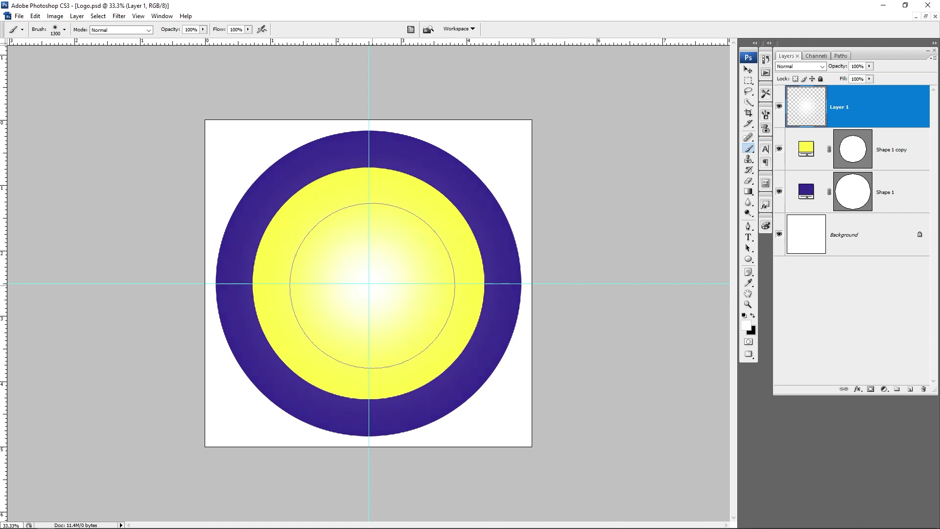
Scale the white glow layer down about its centre to about 3.9 inches across.
key(ctrl+t)
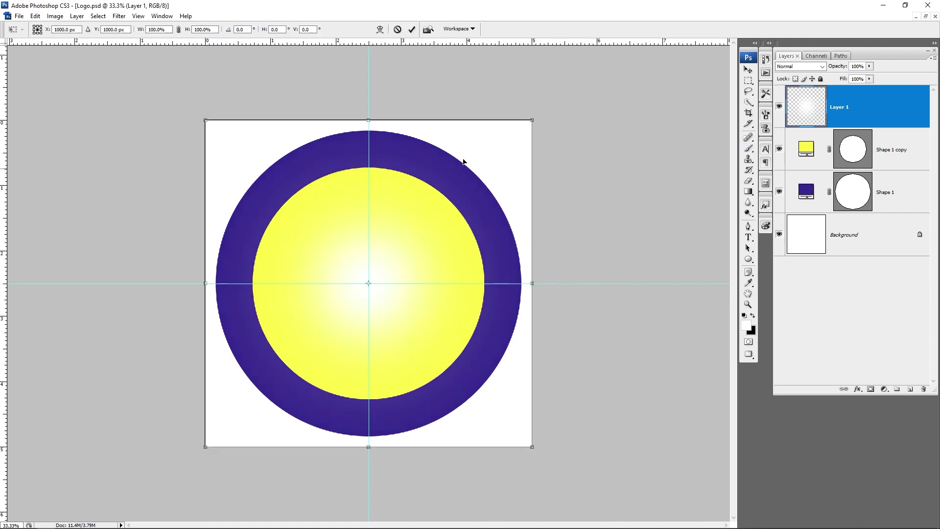
drag(530, 119, 492, 152)
key(b)
key(v)
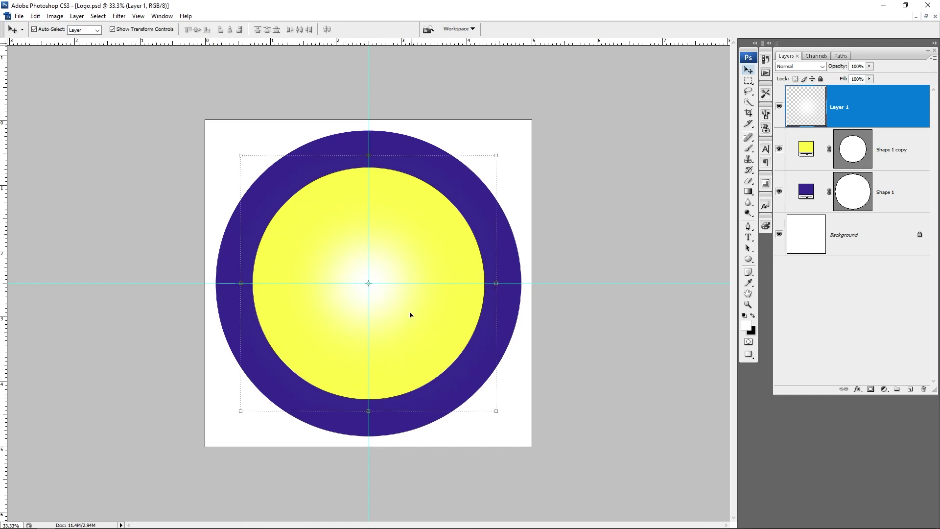
Open Amman.psd from the Editing folder in Photoshop.
key(alt+Tab)
click(503, 339)
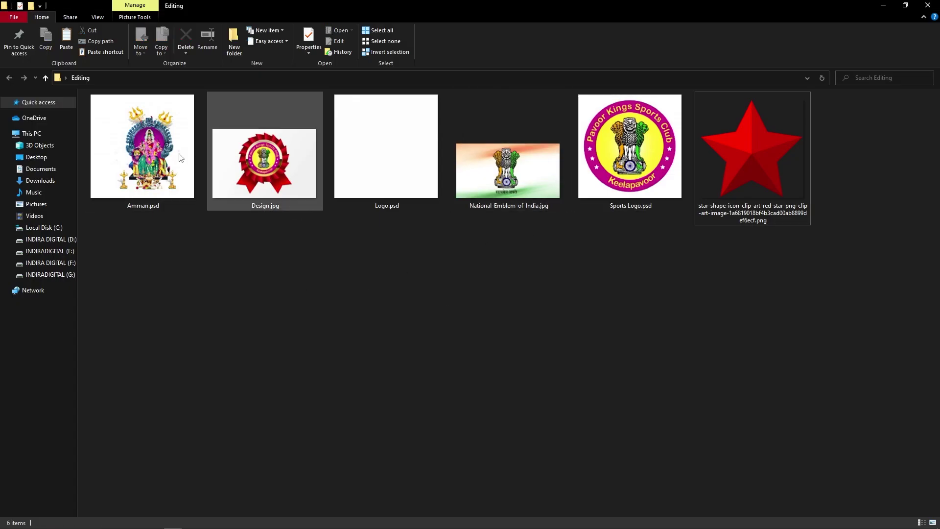
drag(155, 159, 307, 258)
key(alt+Tab)
key(alt+Tab)
key(alt+Tab)
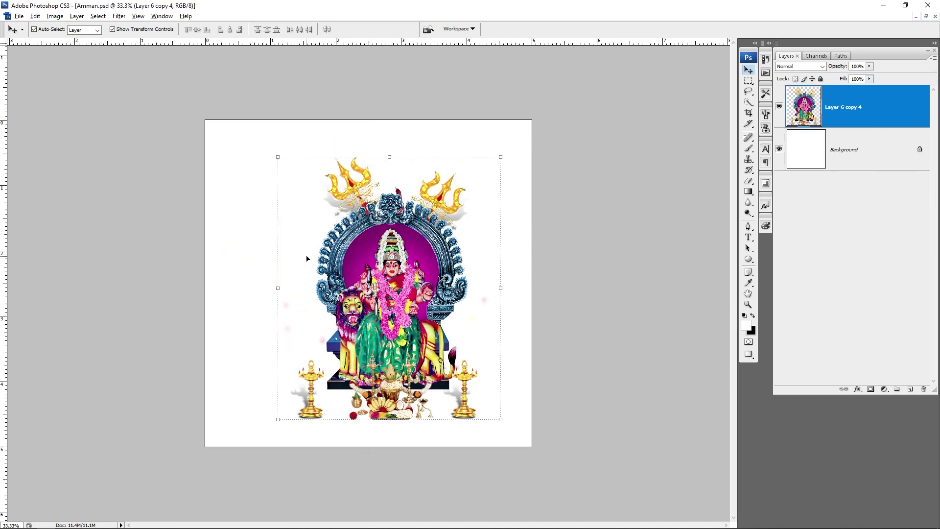
Show both documents in floating windows side by side and copy the Amman deity layer into Logo.psd.
key(f)
key(f)
key(f)
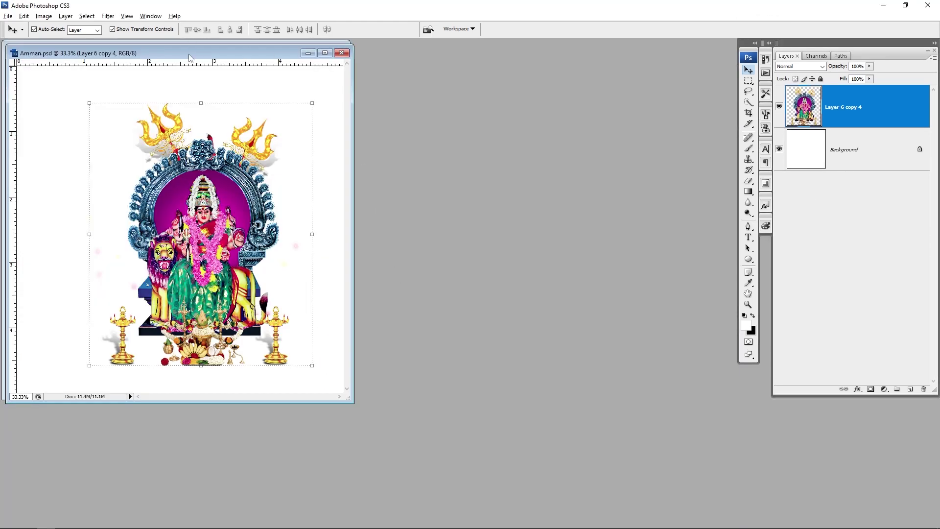
drag(190, 56, 528, 85)
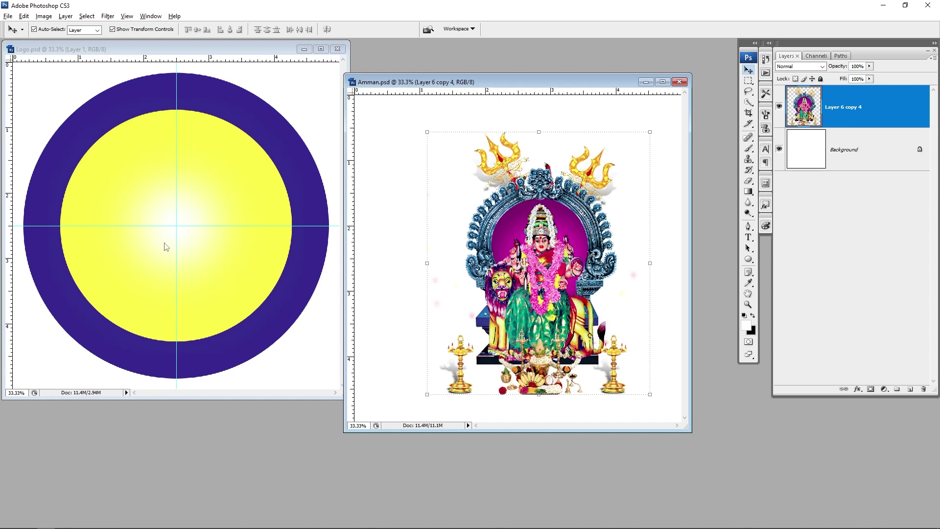
drag(575, 288, 557, 274)
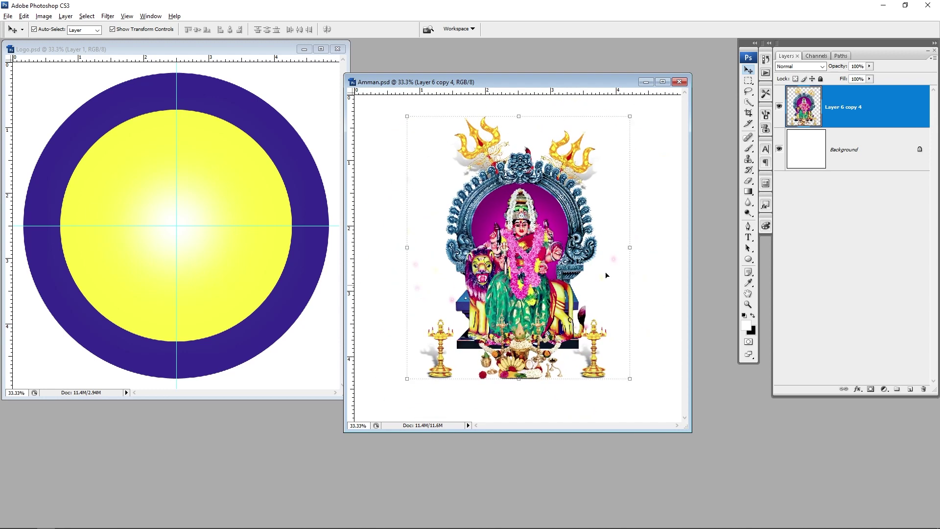
drag(509, 296, 205, 209)
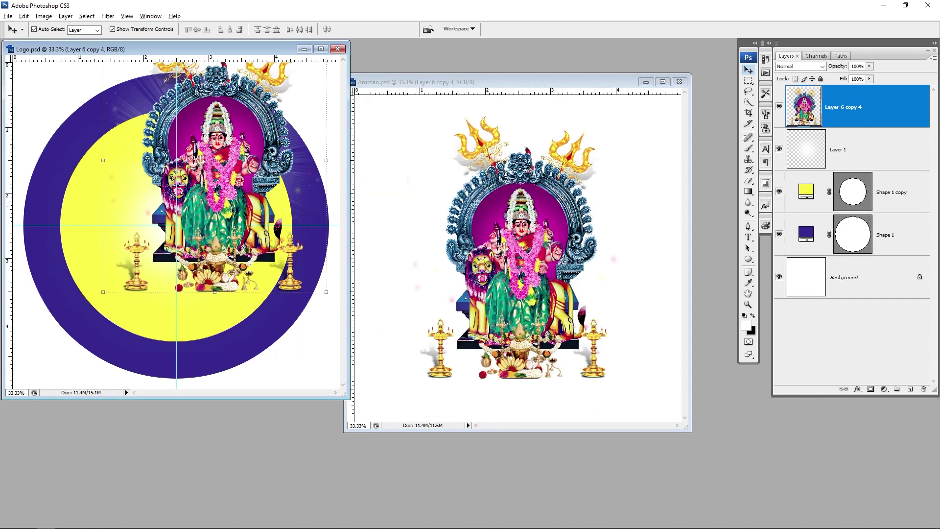
Return Logo.psd to full-screen view, scale the deity image to about 68.5% and centre it on the guide intersection.
key(f)
key(f)
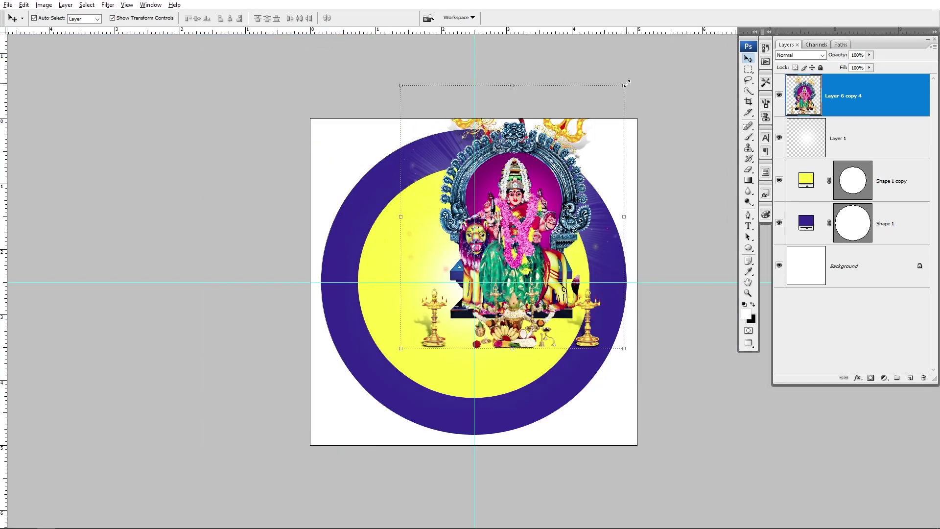
drag(627, 83, 542, 181)
drag(497, 262, 498, 277)
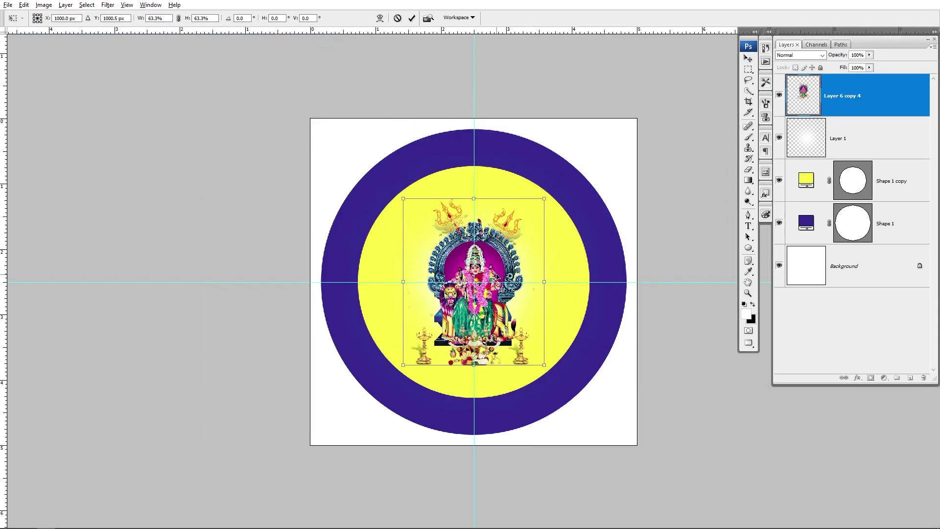
drag(543, 201, 550, 194)
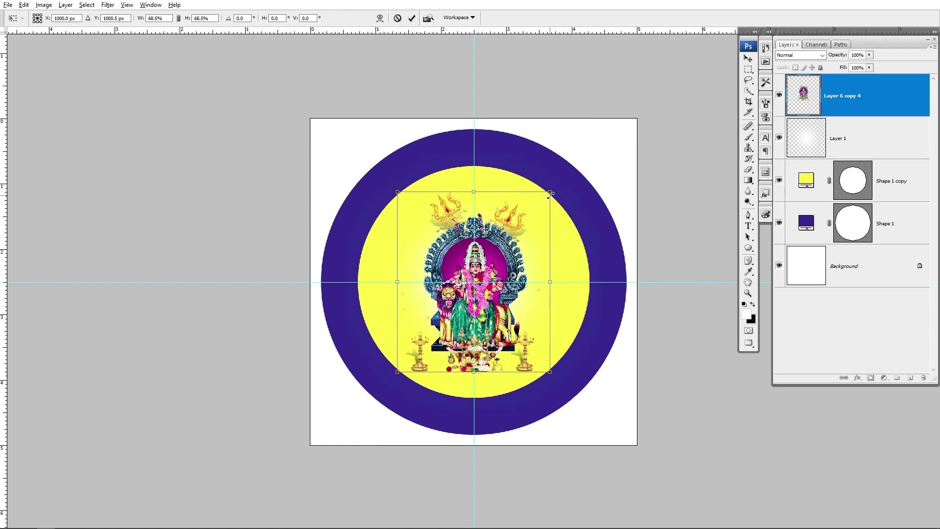
key(Return)
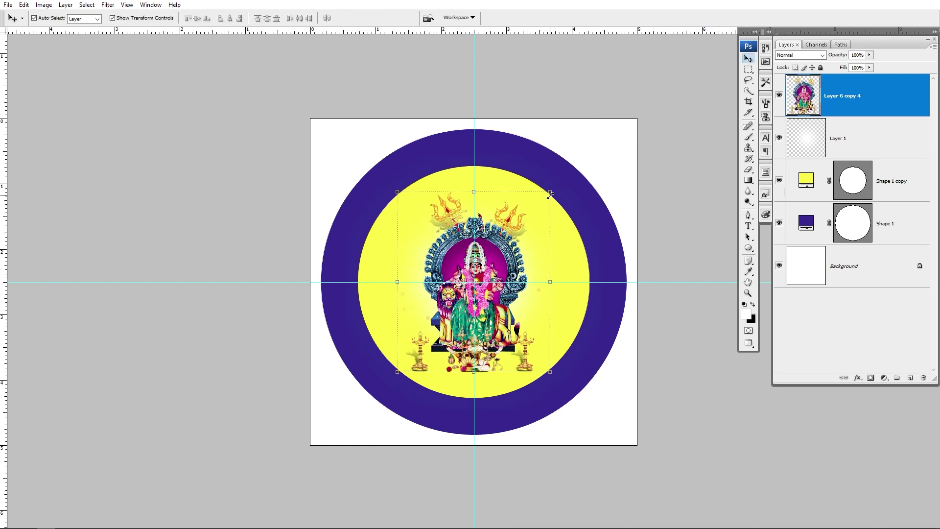
Enlarge the white glow layer behind the deity about its centre to about 4.3 inches across.
key(ctrl+plus)
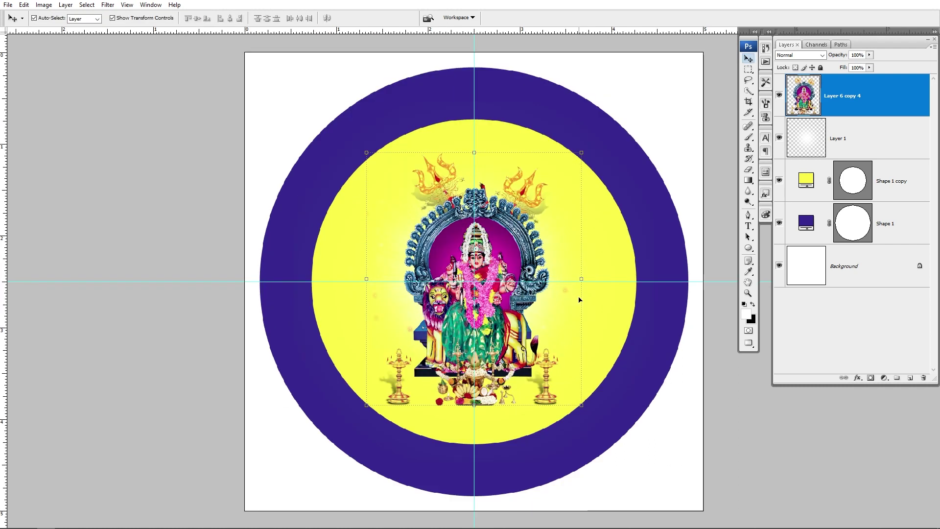
click(863, 135)
key(ctrl+t)
drag(654, 103, 674, 86)
key(Return)
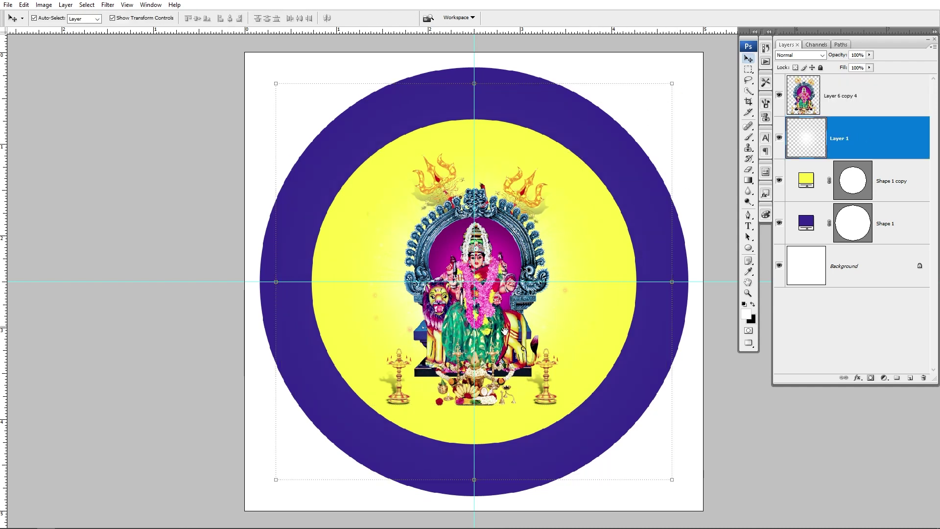
Add a new layer above the white glow layer and flatten the soft brush tip to 40% roundness.
drag(505, 331, 425, 296)
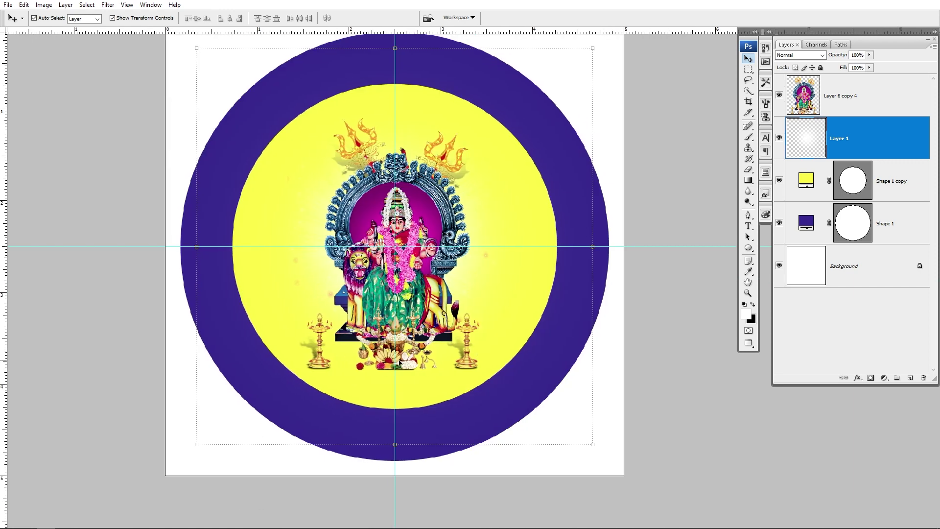
click(911, 378)
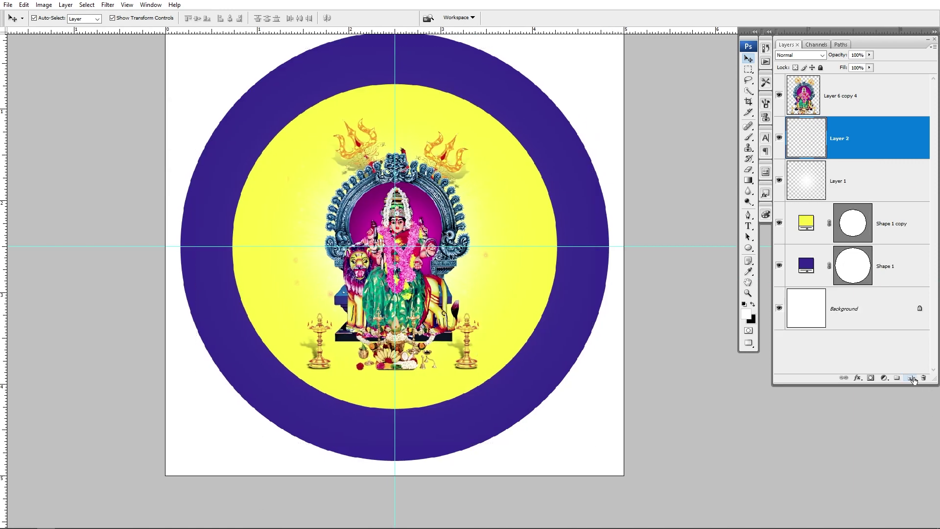
key(b)
right_click(534, 262)
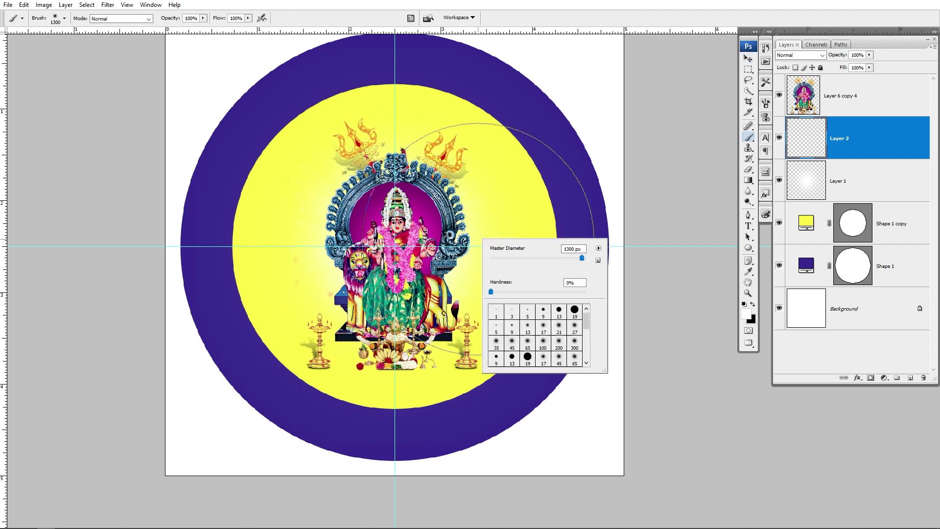
key(Escape)
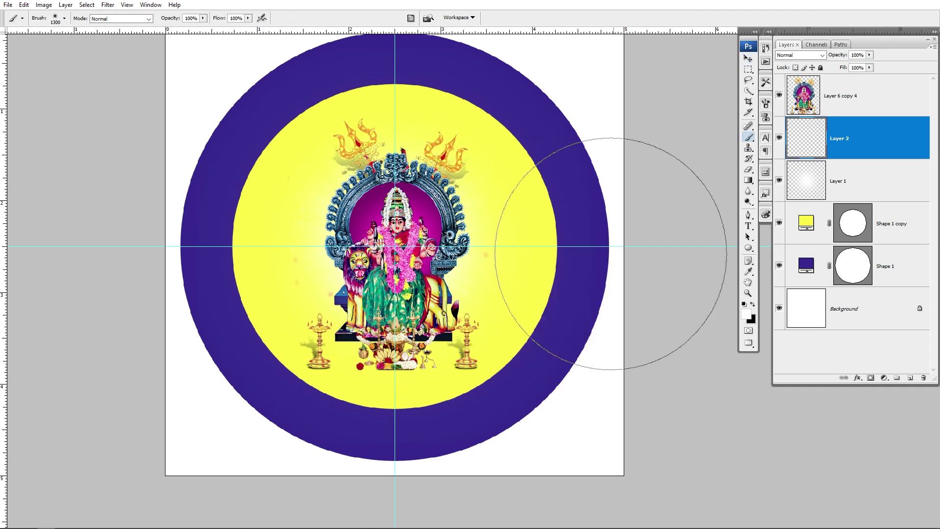
click(767, 102)
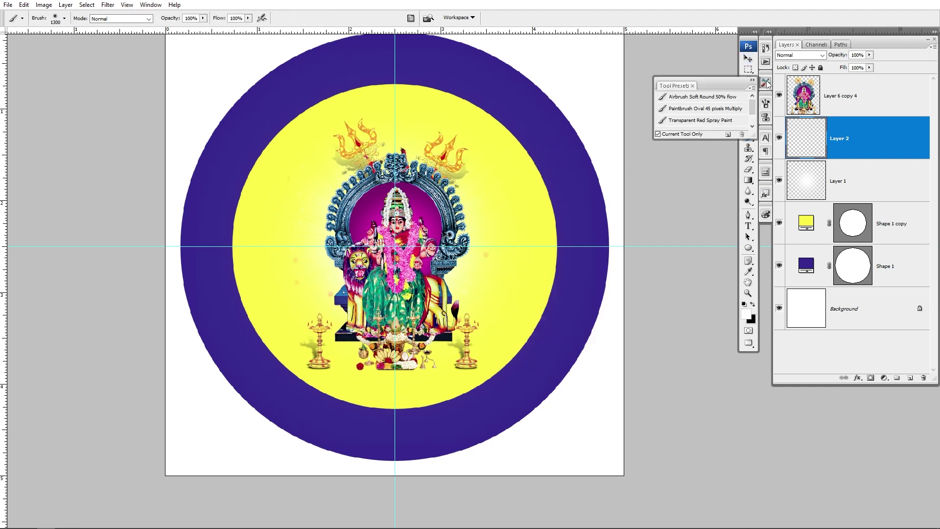
click(767, 103)
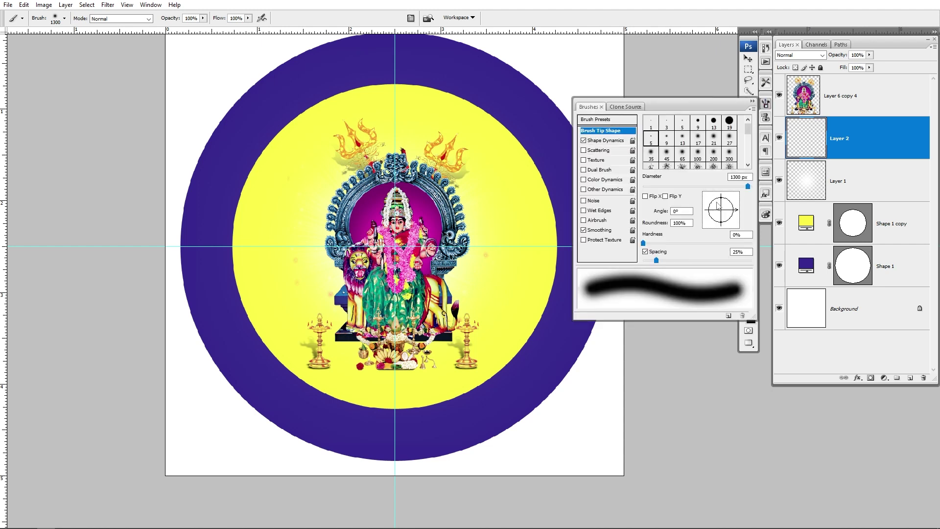
drag(723, 202, 723, 212)
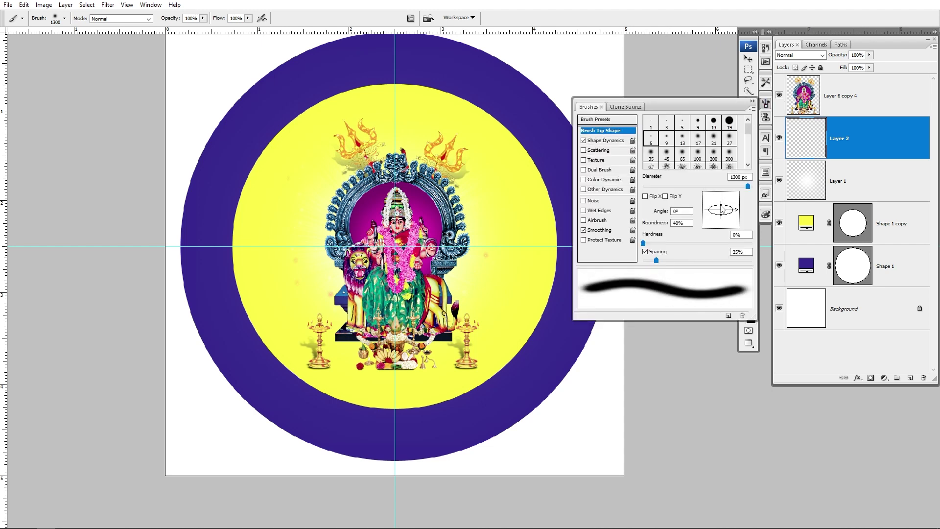
key(Return)
click(767, 105)
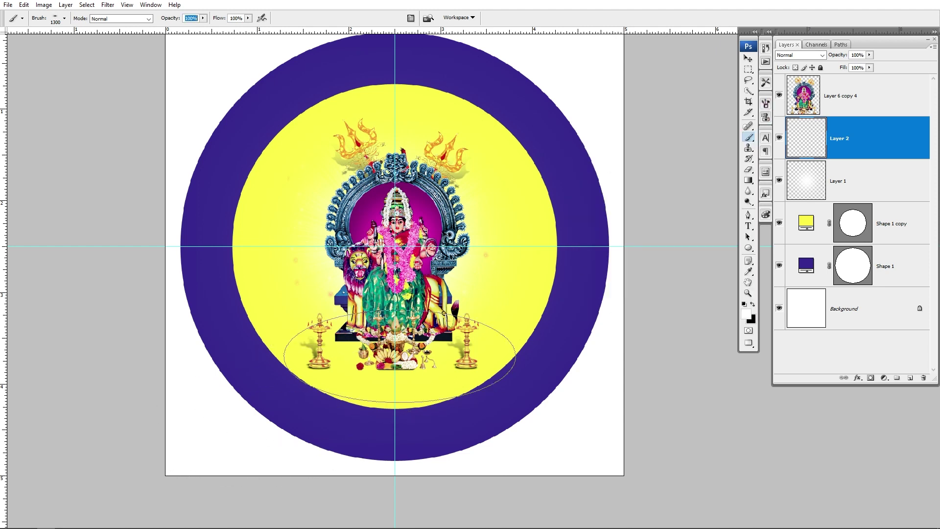
Reduce the brush size to 700 px and paint one soft black shadow beneath the deity's base on the new layer.
key(bracketleft)
key(bracketleft)
key(bracketleft)
key(bracketleft)
key(bracketleft)
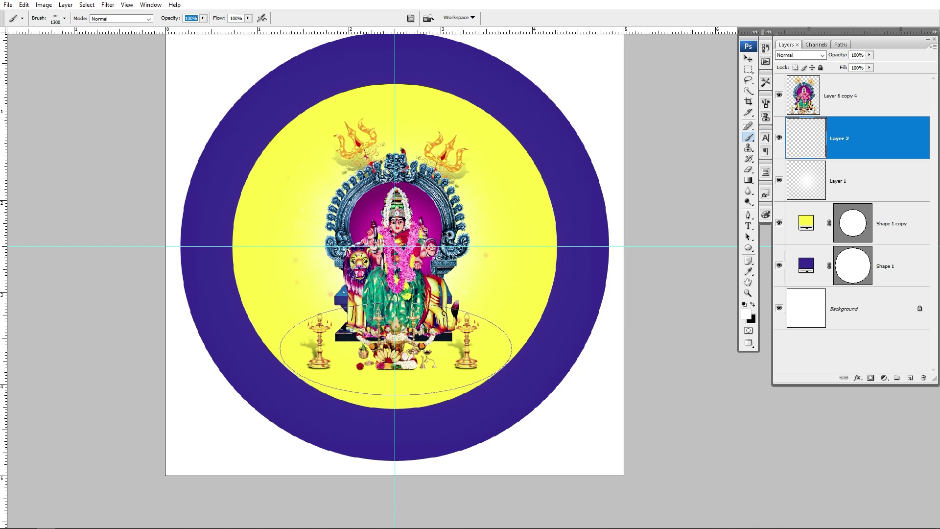
key(bracketleft)
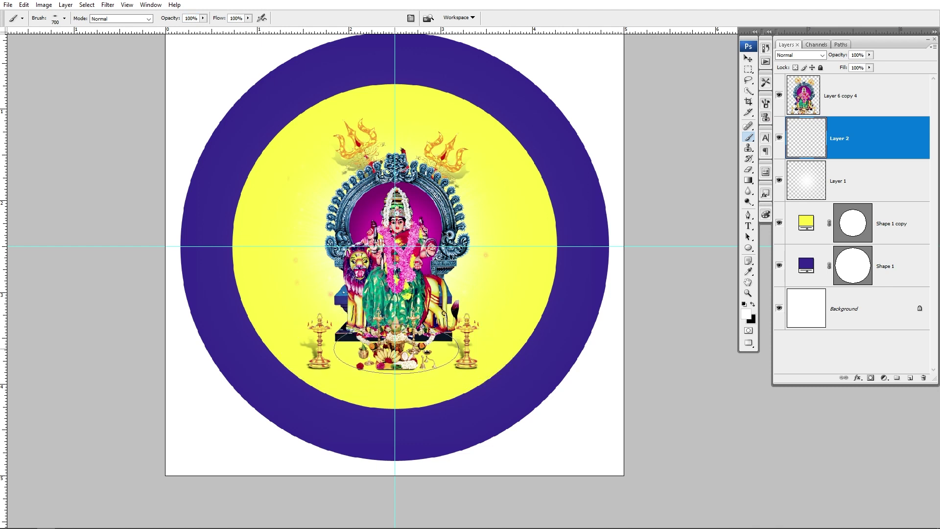
key(x)
click(392, 355)
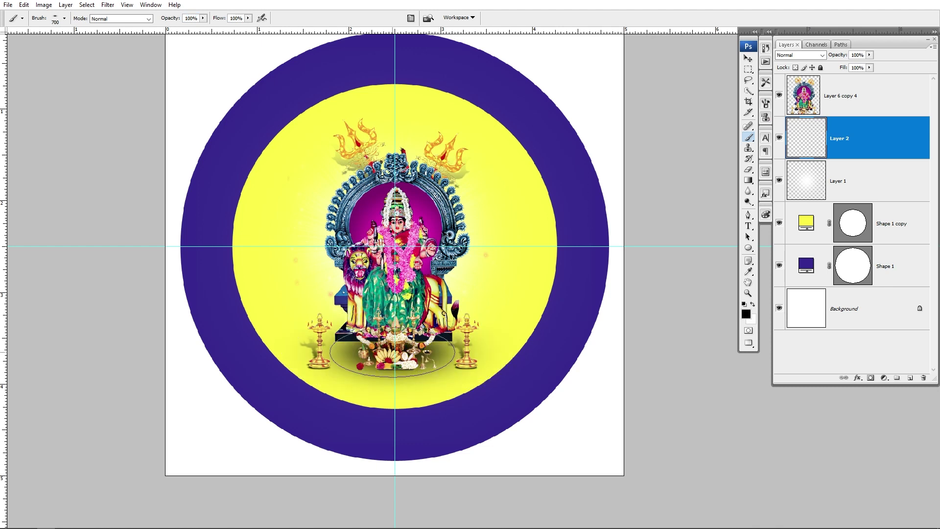
Stretch the shadow about its centre to about 3.8 by 1 inches and set its layer opacity to 50%.
key(v)
drag(527, 352, 568, 351)
drag(396, 300, 396, 307)
key(Return)
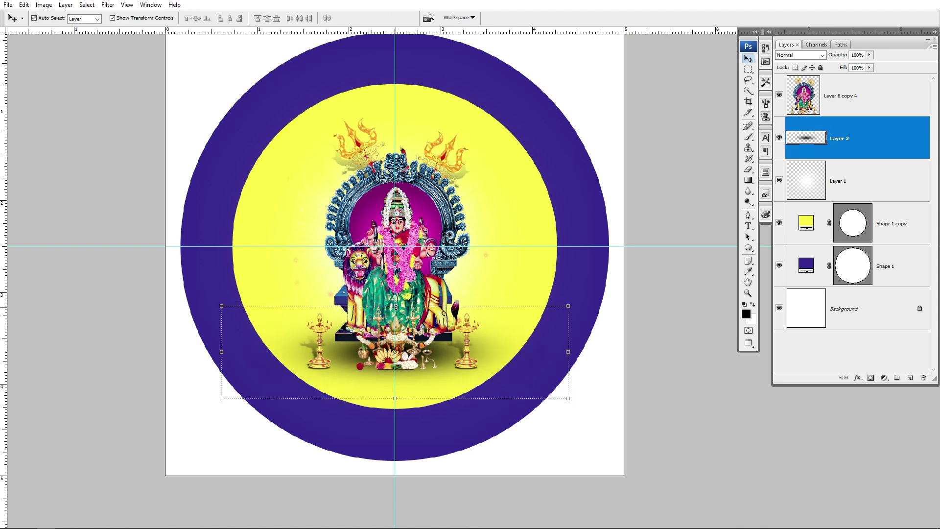
key(5)
key(ctrl+0)
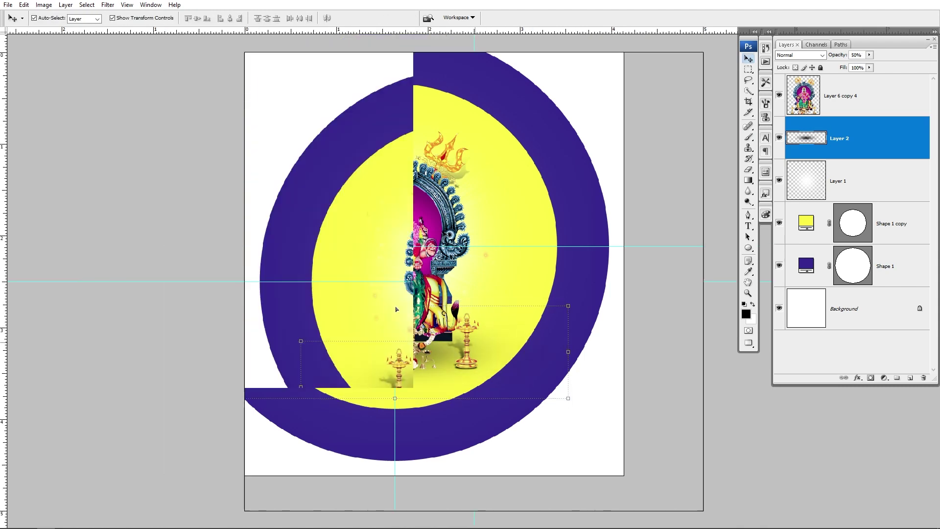
click(686, 107)
drag(649, 203, 524, 190)
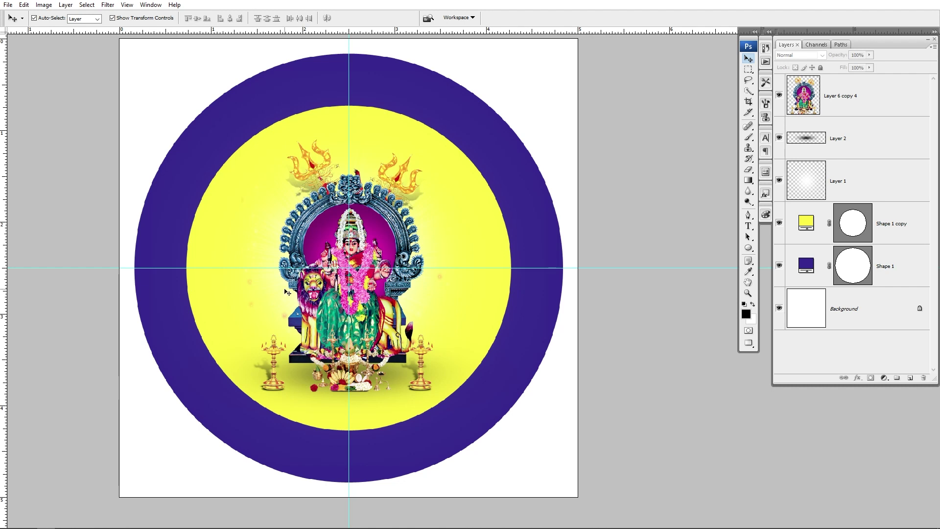
key(t)
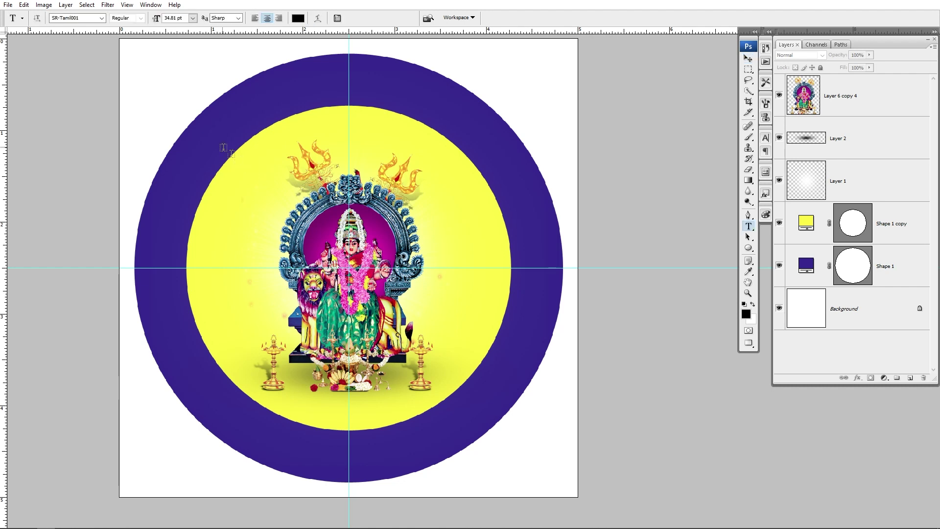
click(203, 158)
text(வி வி)
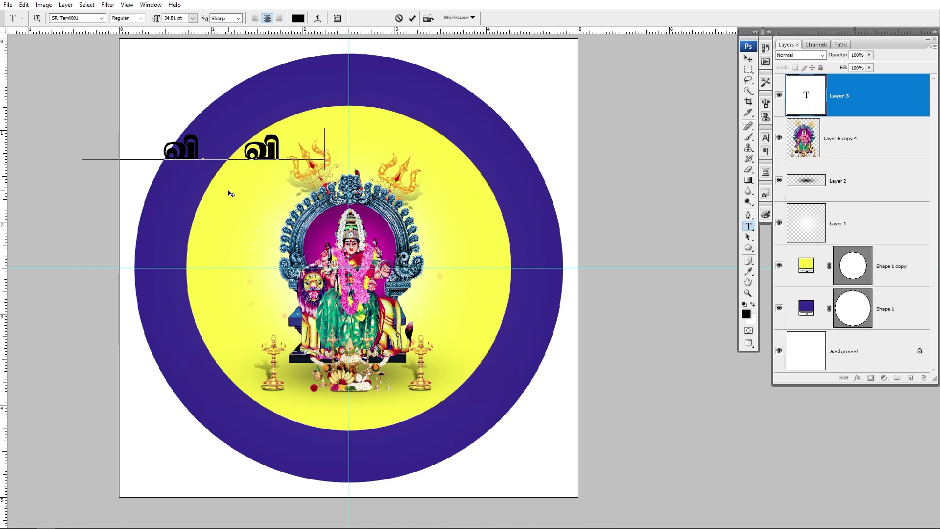
key(Escape)
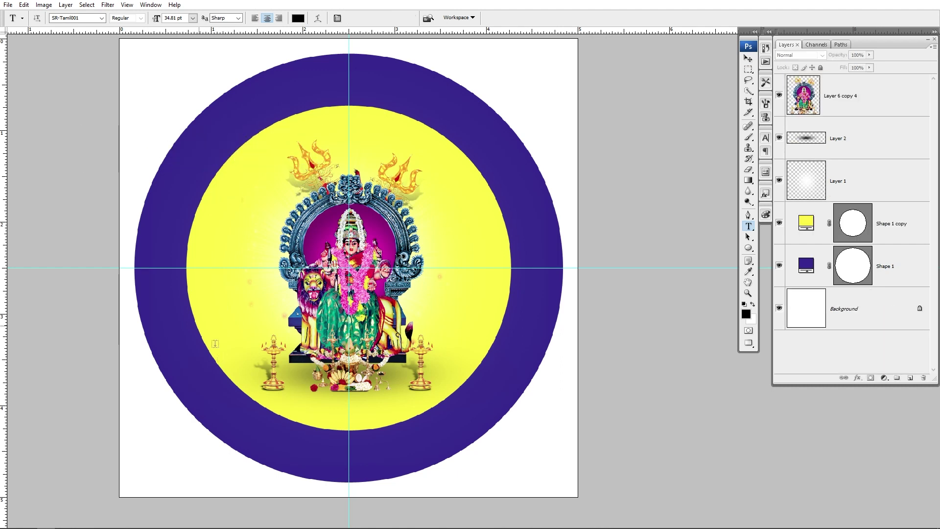
click(748, 58)
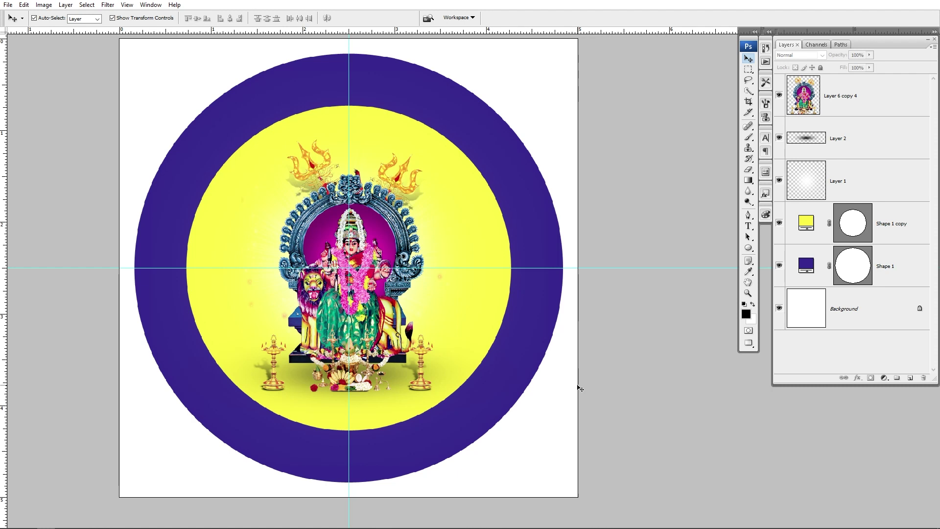
Duplicate the yellow circle shape layer and recolour the copy bright green.
click(911, 232)
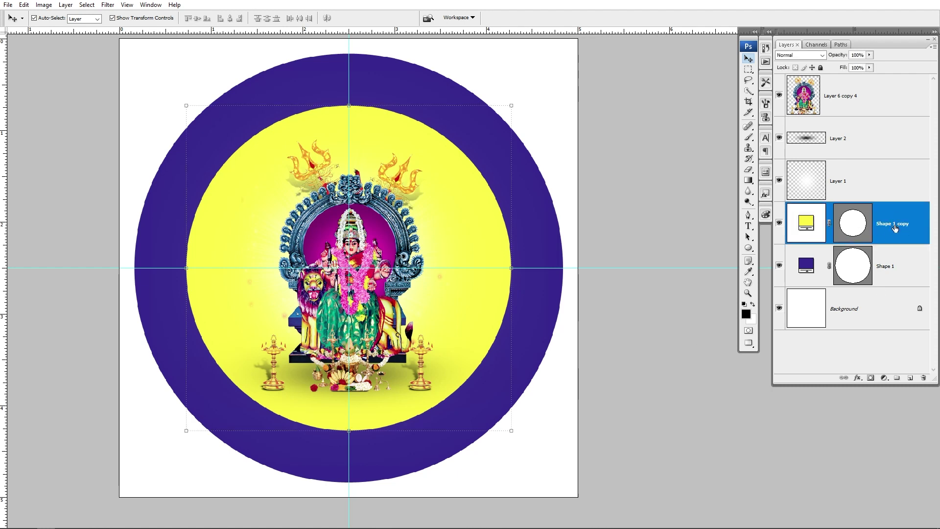
key(ctrl+j)
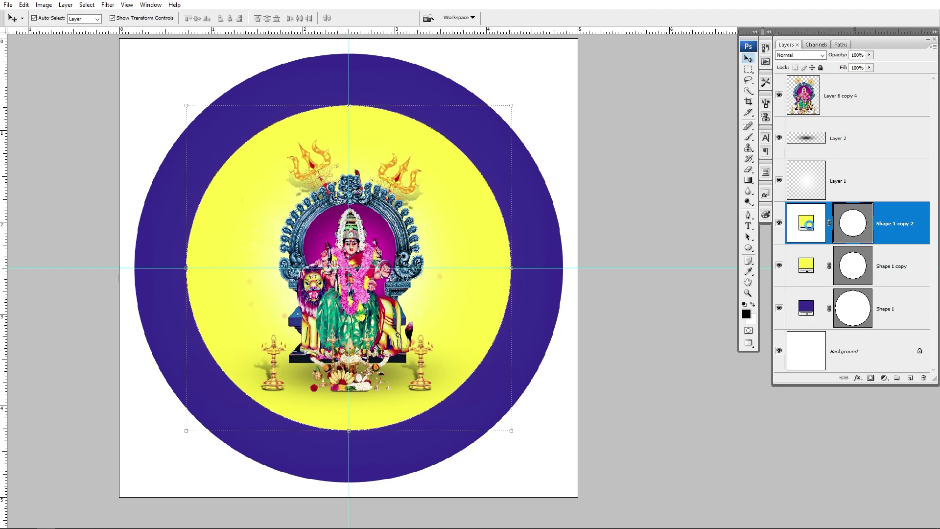
double_click(812, 232)
drag(609, 269, 608, 253)
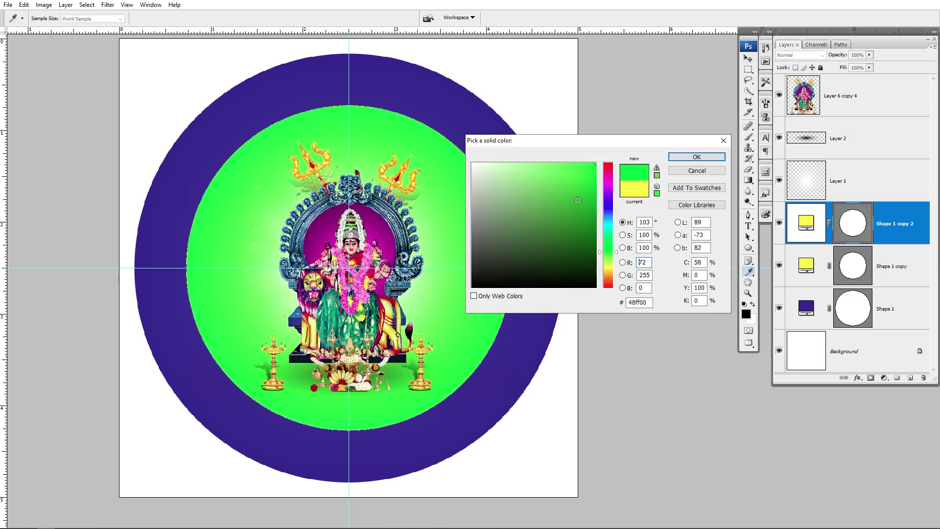
click(562, 180)
click(697, 157)
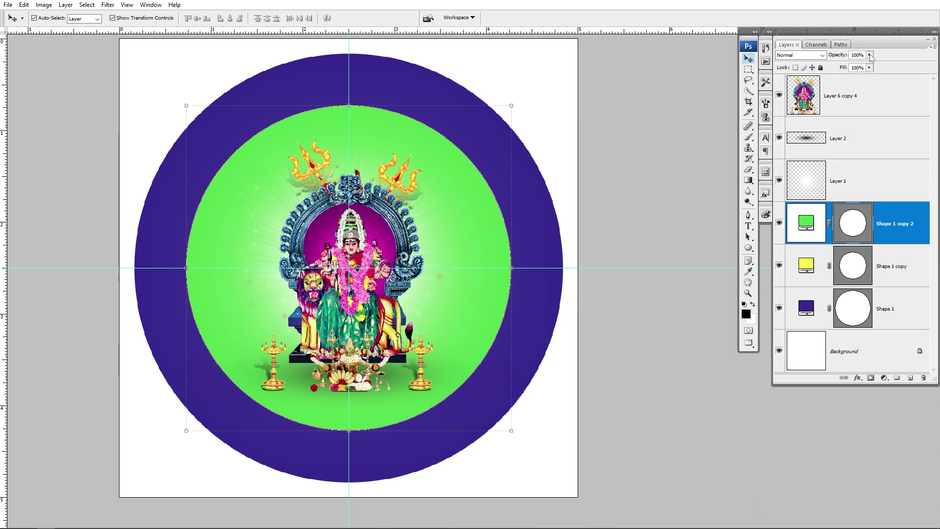
Set the green circle's opacity to 50% and enlarge it about its centre to 108.3%.
key(5)
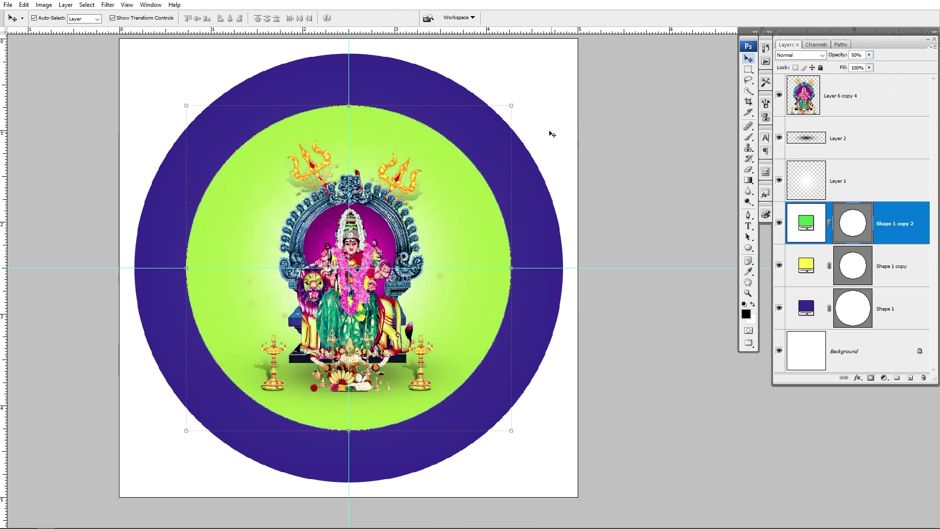
drag(511, 107, 525, 93)
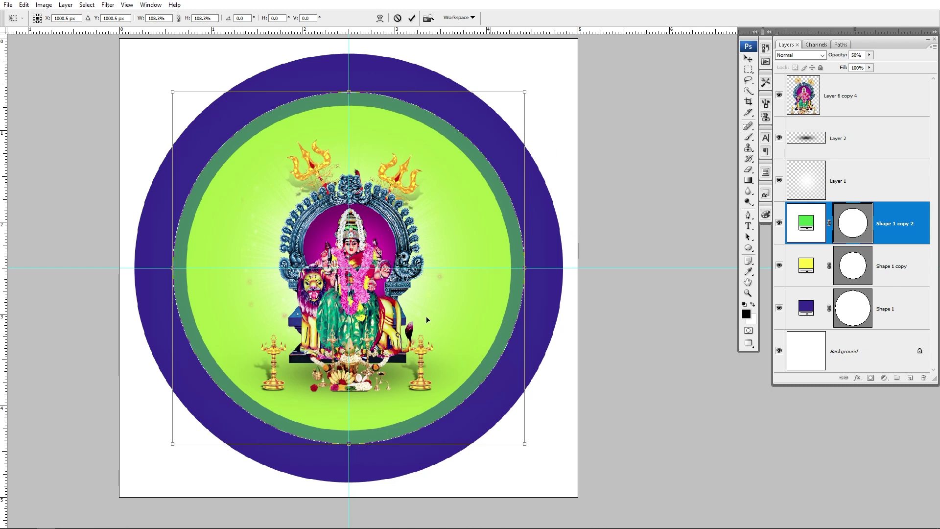
key(Return)
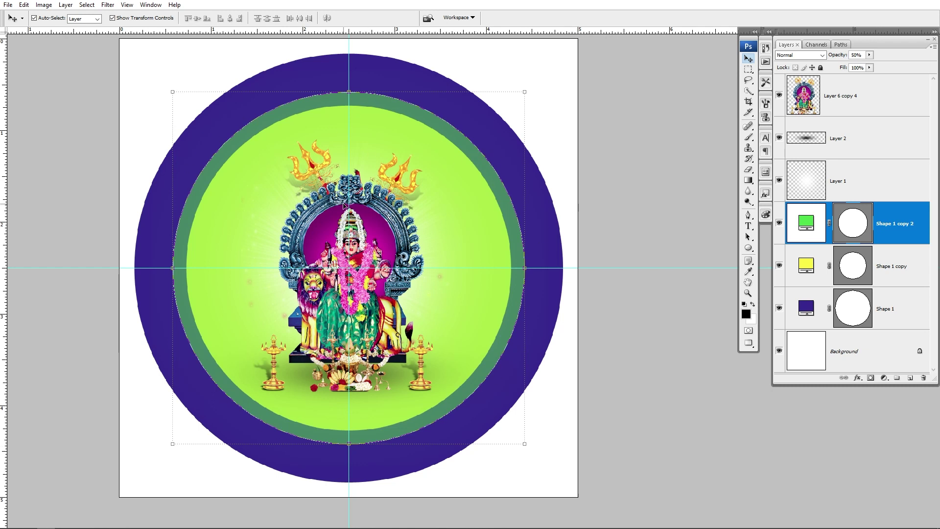
Try placing a run of sample Tamil characters along the green circle's path inside the blue ring.
key(t)
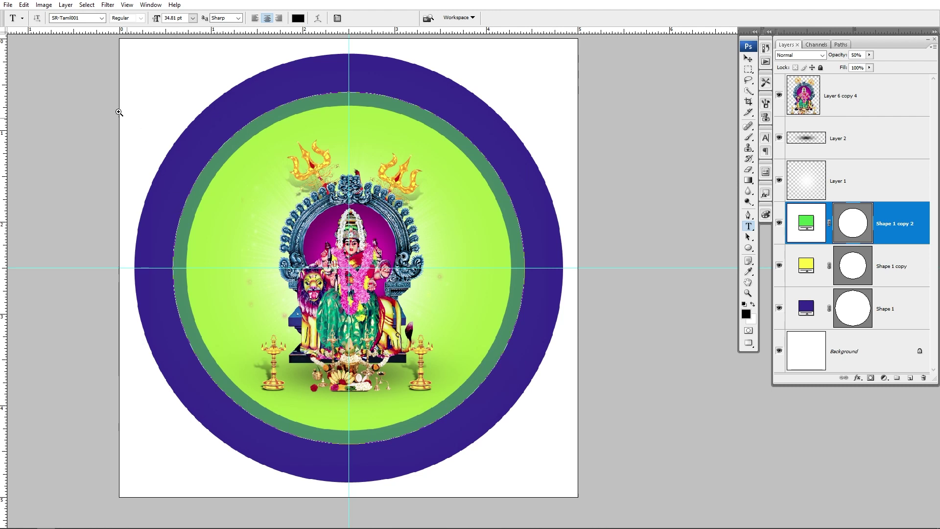
drag(119, 106, 422, 282)
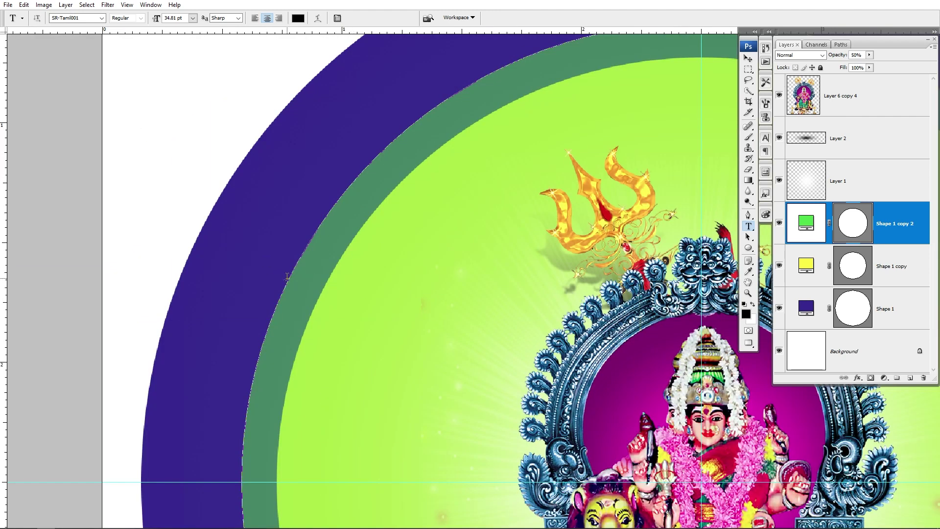
click(288, 277)
text(விவிவிவிவிவி)
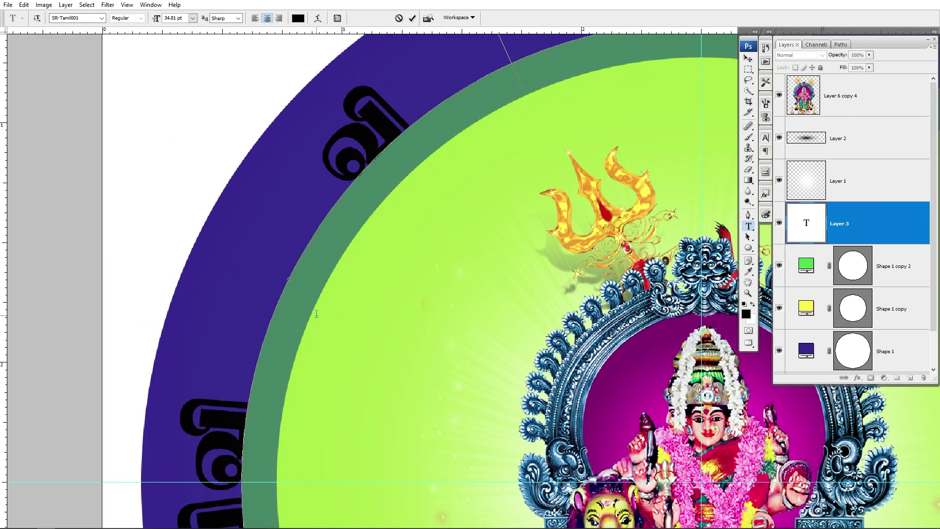
scroll(315, 315, down, 4)
scroll(317, 315, down, 1)
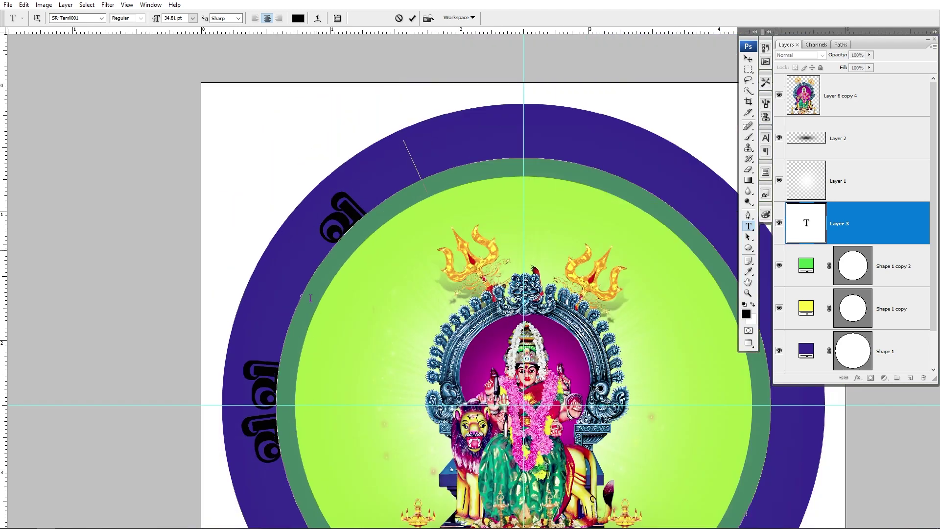
key(Escape)
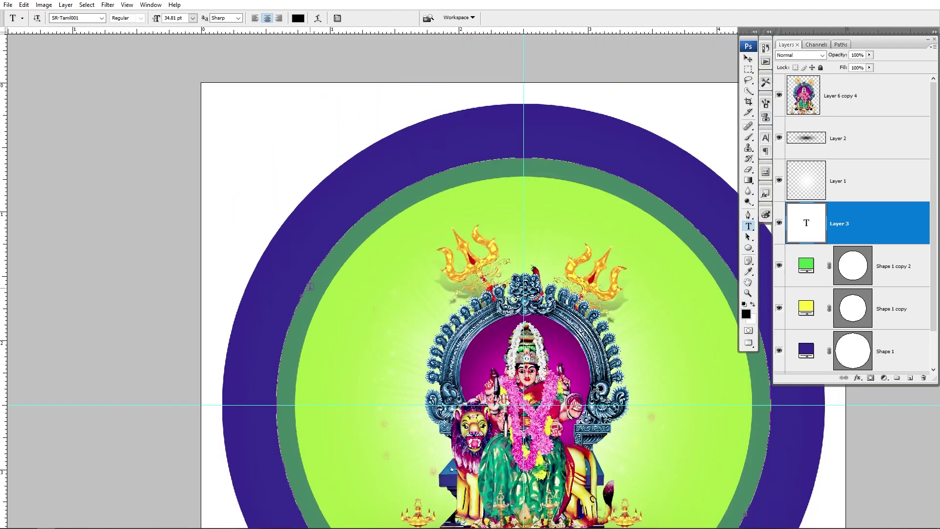
key(Escape)
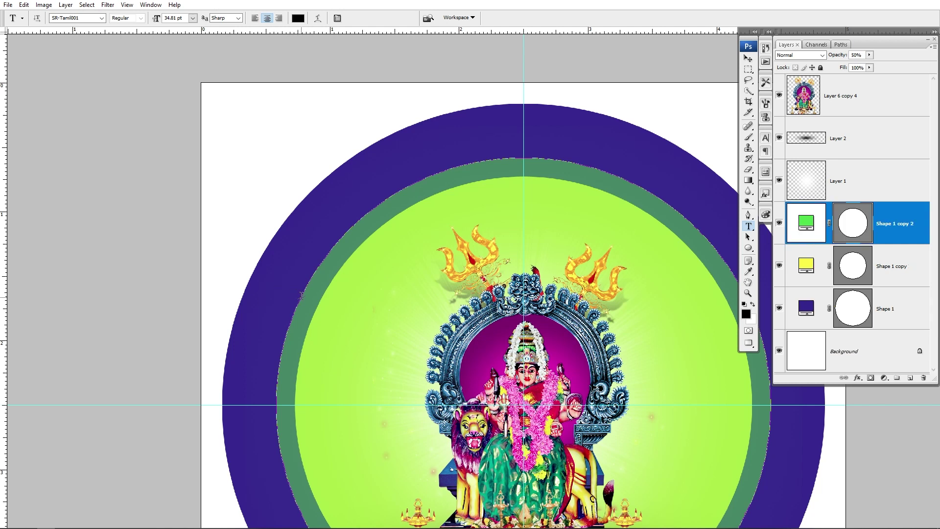
Try entering the test text "sdsds" on the green circle's path, then compare with starting text off the path.
click(300, 295)
text(sdsds)
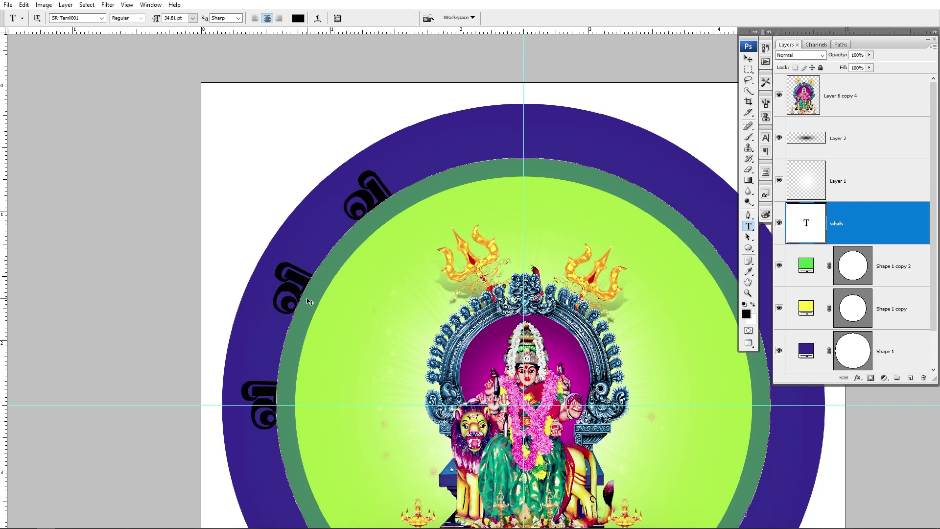
key(Escape)
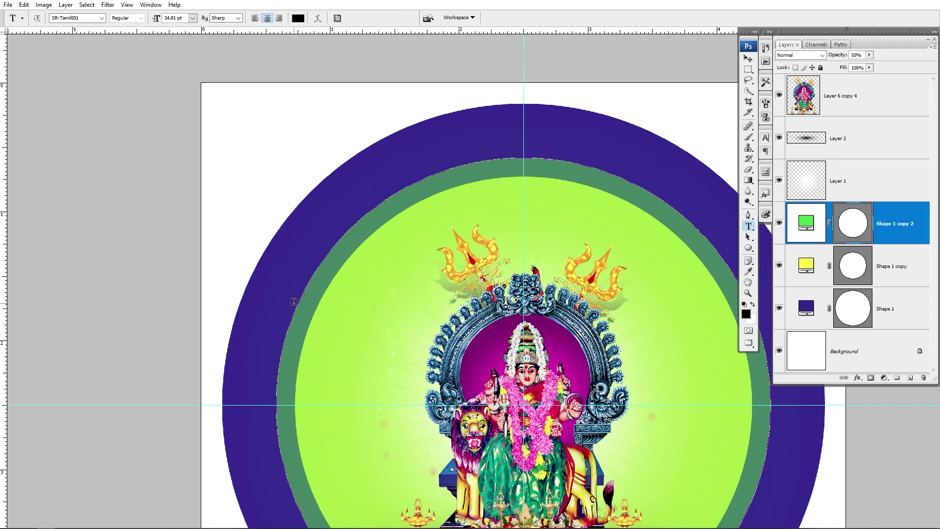
click(294, 303)
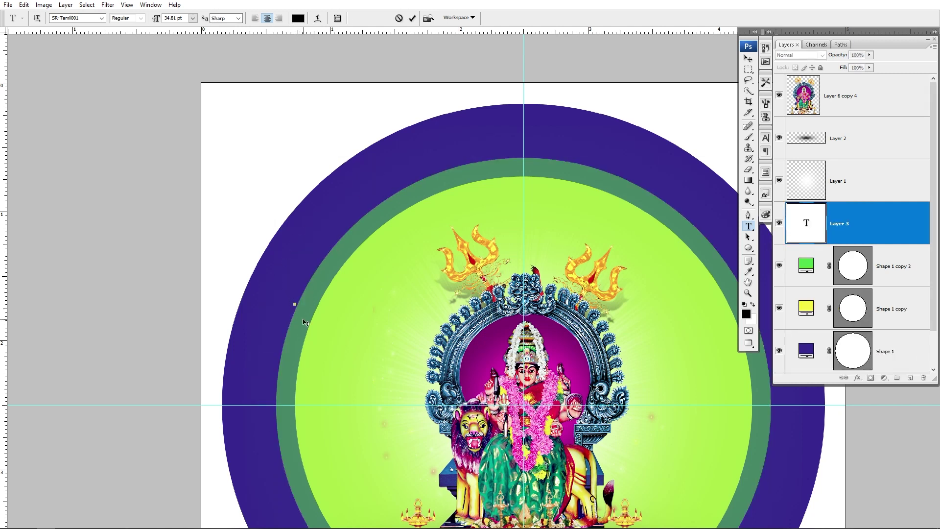
key(Escape)
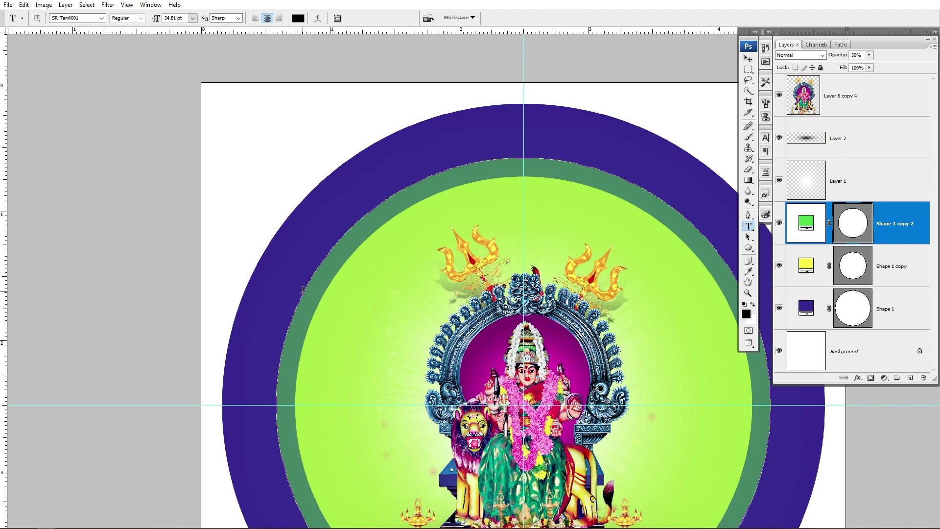
Enter the Tamil text "அம்மன் கோவில் நண்பர்கள்" along the green circle's path inside the blue ring.
click(302, 290)
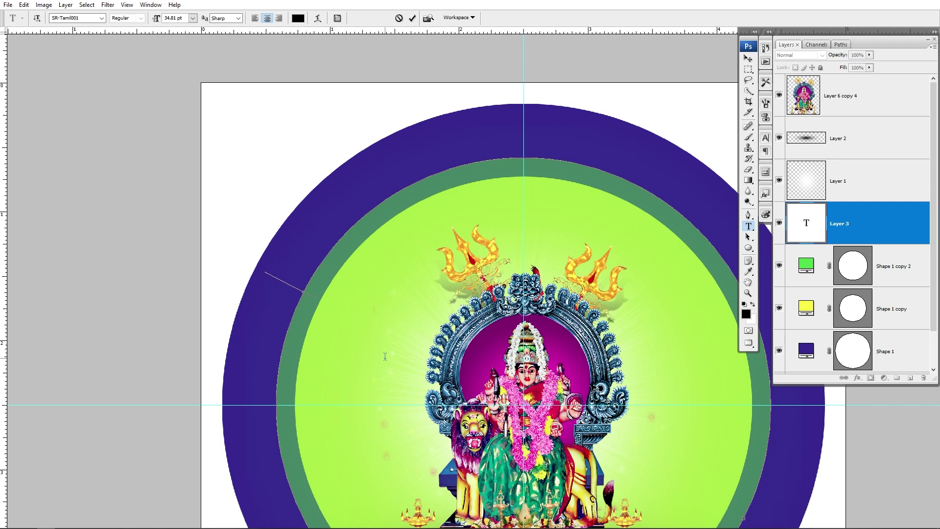
text(ak;)
key(ctrl+a)
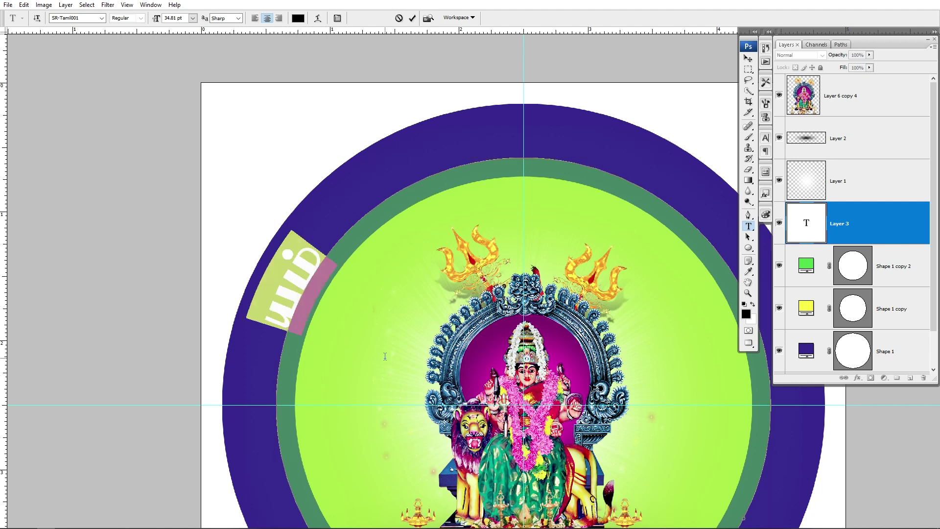
text(அம்மன் கோவில் நண்பர்கள்)
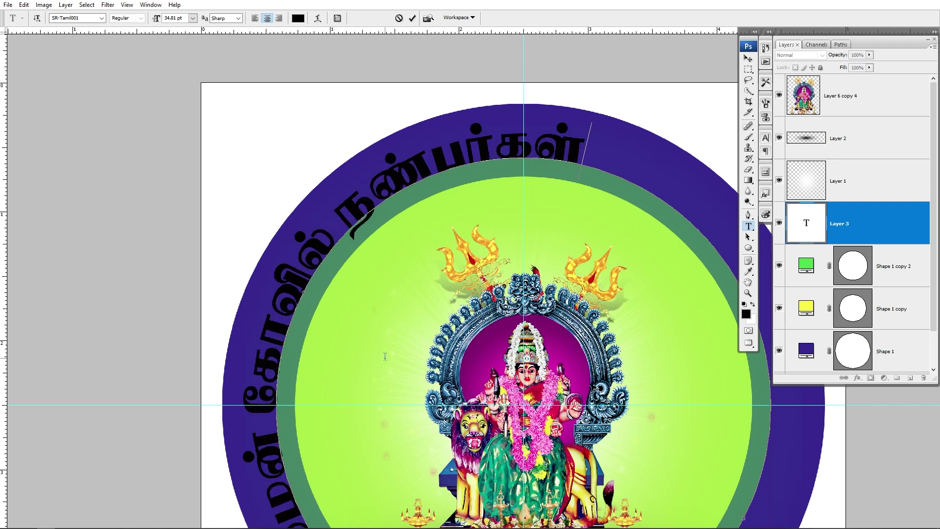
scroll(358, 257, down, 2)
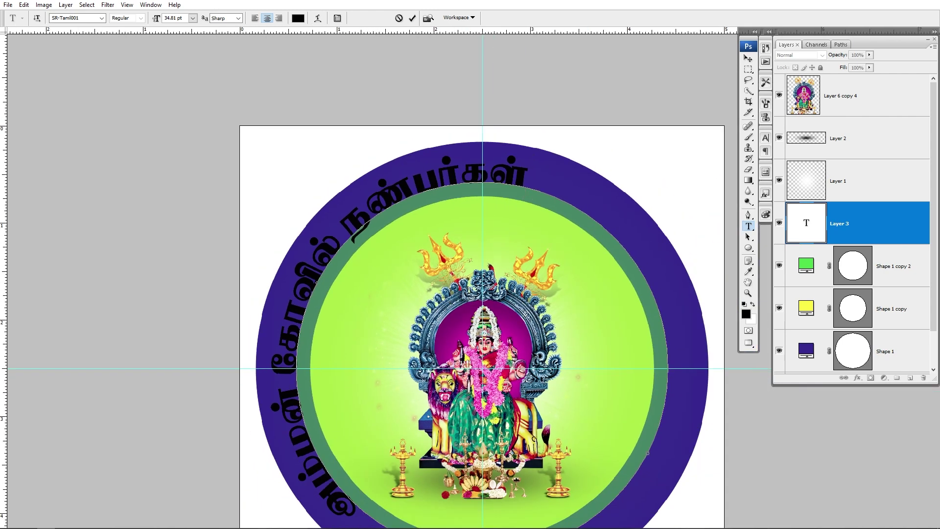
click(748, 58)
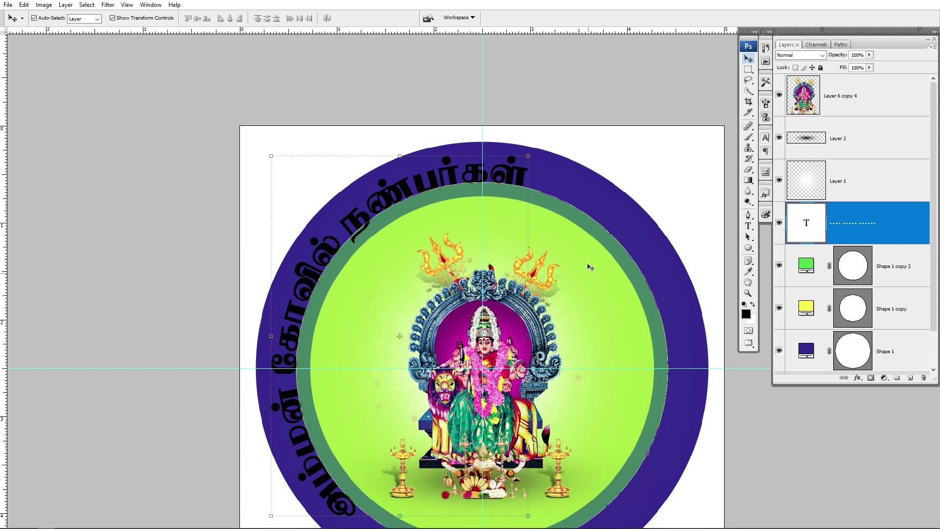
Hide the green circle layer and select the curved Tamil text layer.
click(571, 219)
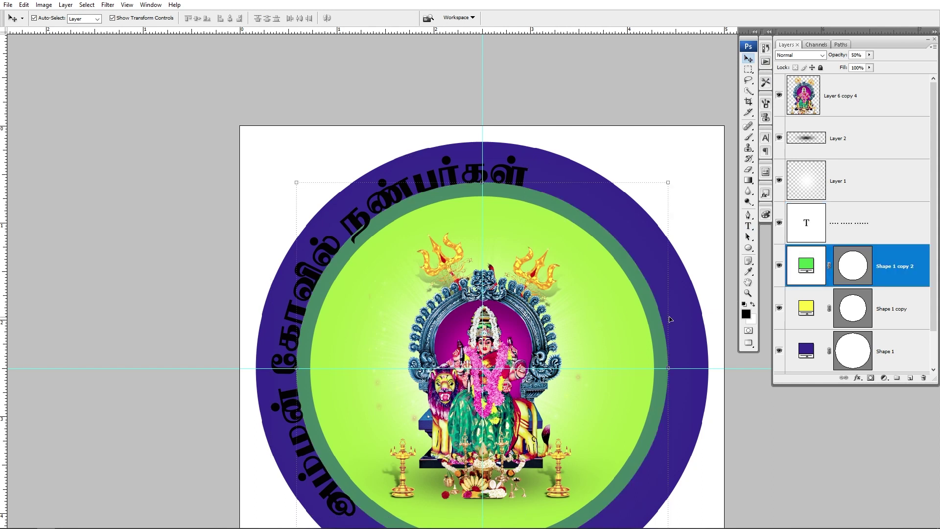
click(779, 267)
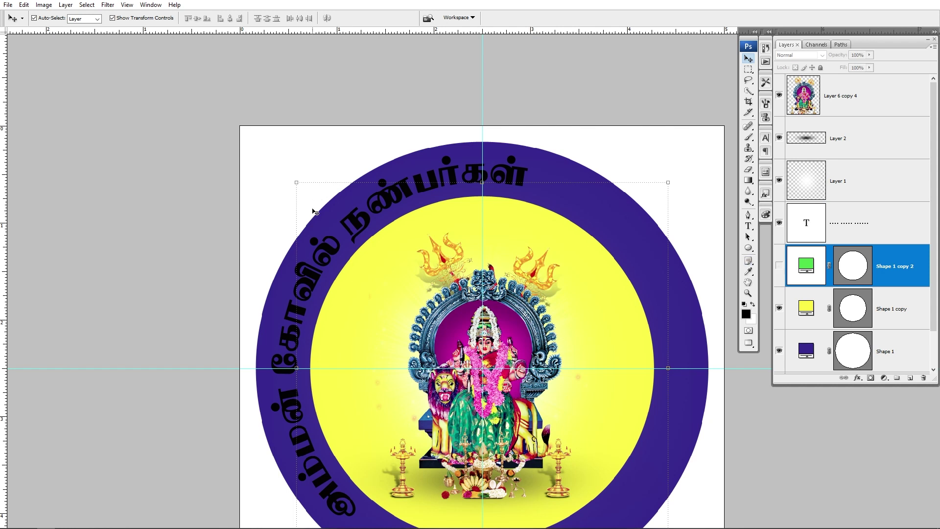
click(357, 226)
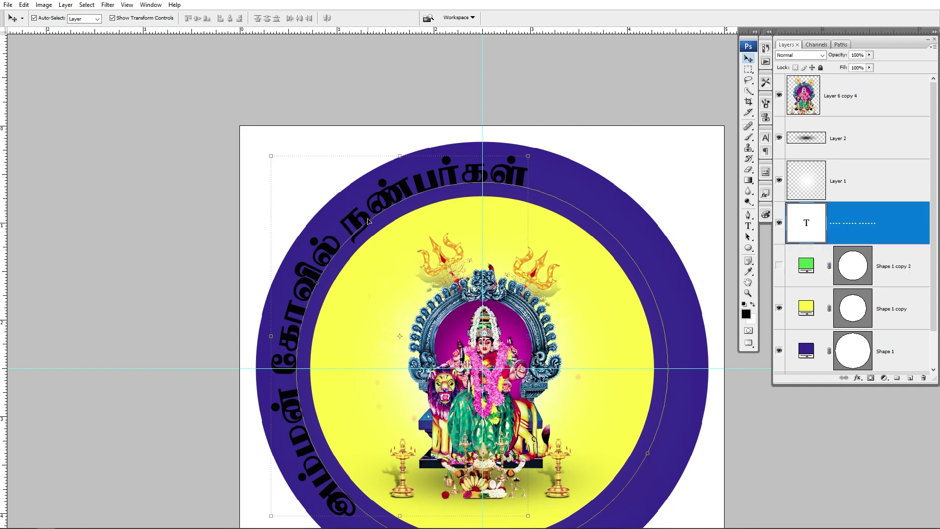
drag(368, 221, 316, 176)
key(ctrl+z)
drag(395, 292, 294, 260)
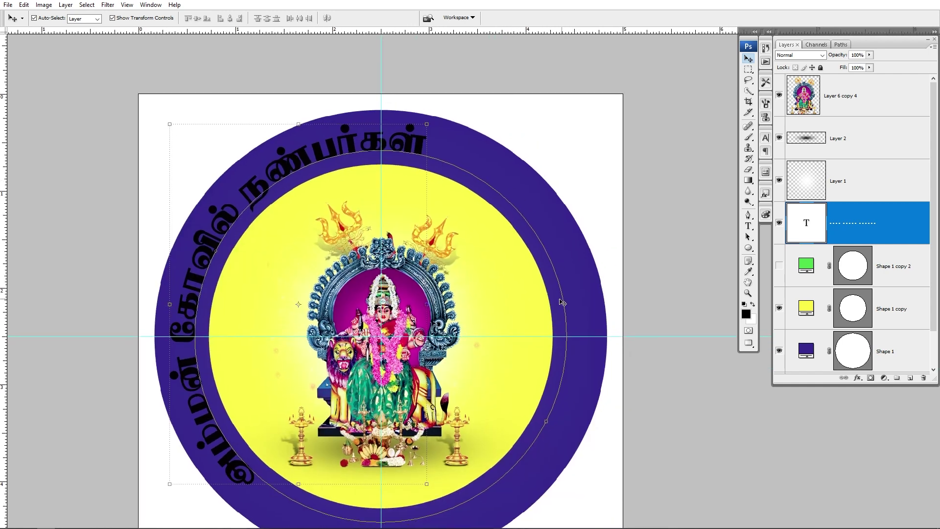
Slide the Tamil text along its circular path until it is centred on the vertical guide in the upper ring.
key(t)
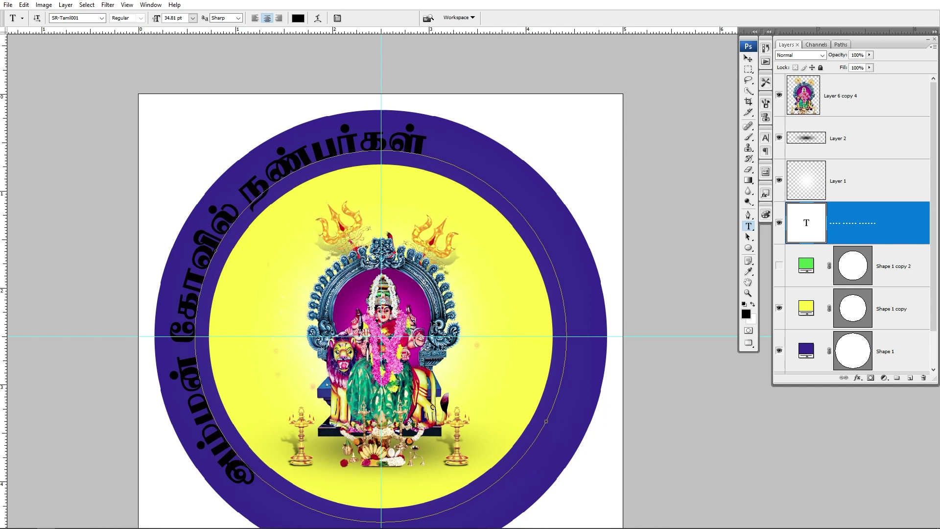
click(194, 263)
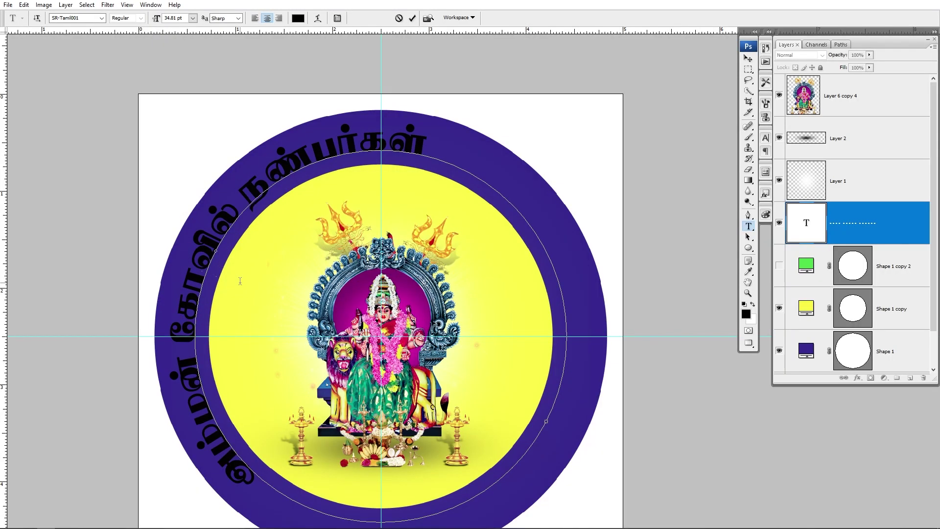
click(547, 422)
mouse_move(546, 422)
mouse_down()
mouse_move(540, 433)
mouse_move(523, 417)
mouse_move(567, 432)
mouse_up()
mouse_move(216, 255)
mouse_down()
mouse_move(228, 227)
mouse_move(277, 181)
mouse_move(301, 178)
mouse_move(290, 172)
mouse_move(310, 182)
mouse_move(309, 141)
mouse_move(381, 142)
mouse_up()
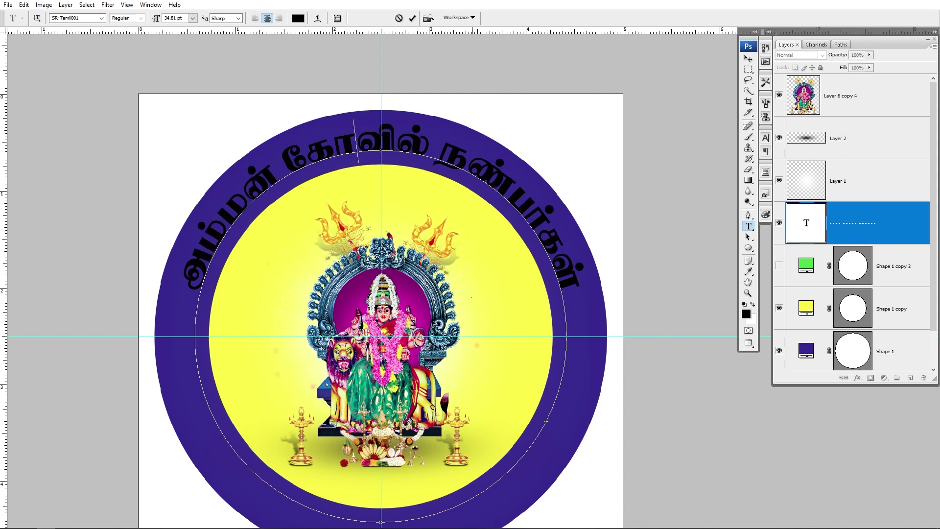
key(ctrl+Return)
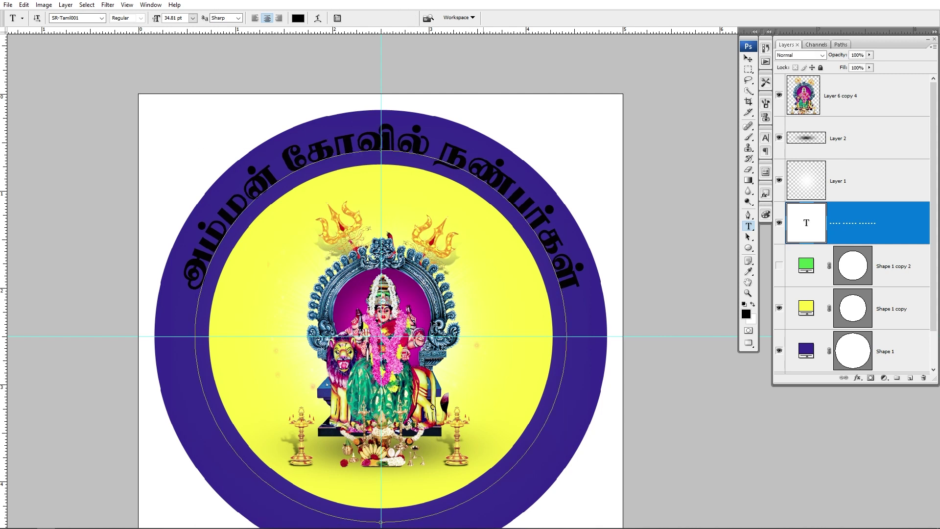
key(v)
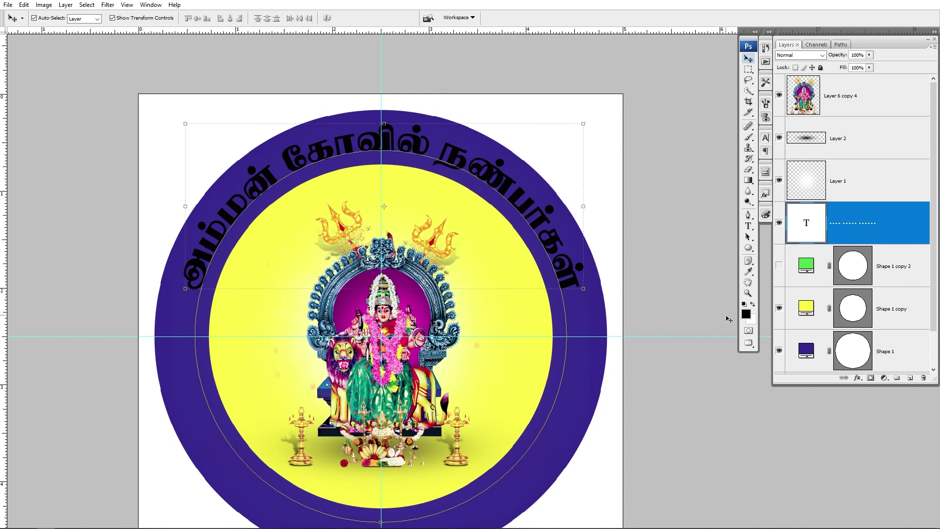
Recolour all of the curved Tamil text white.
key(x)
key(t)
click(485, 196)
key(ctrl+a)
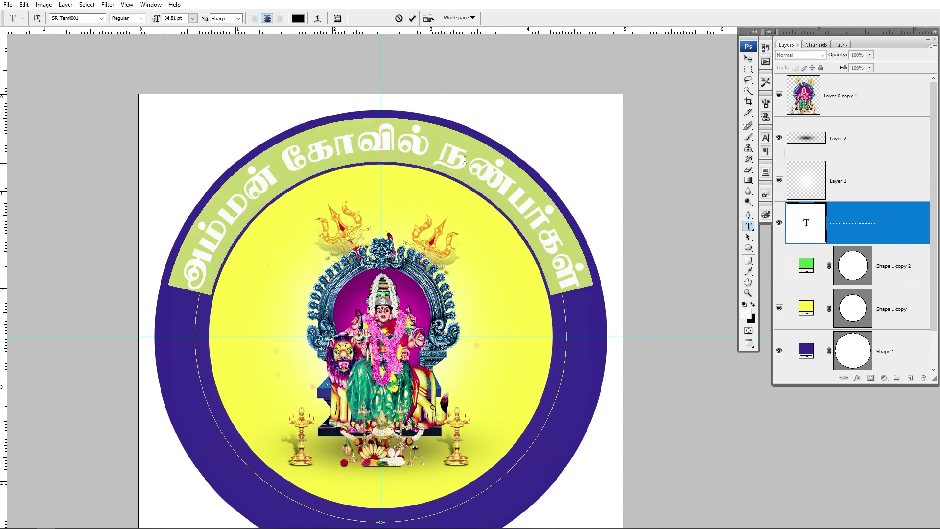
click(297, 18)
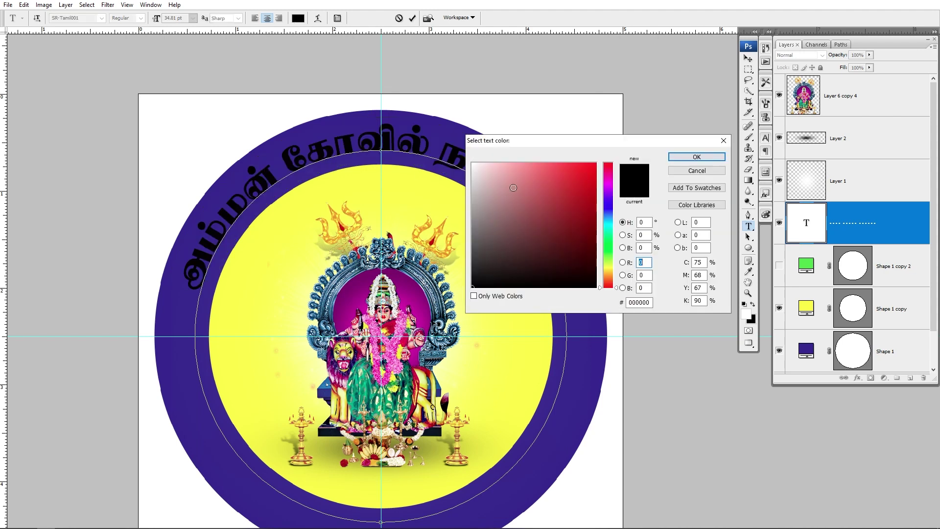
click(391, 106)
key(Return)
click(749, 59)
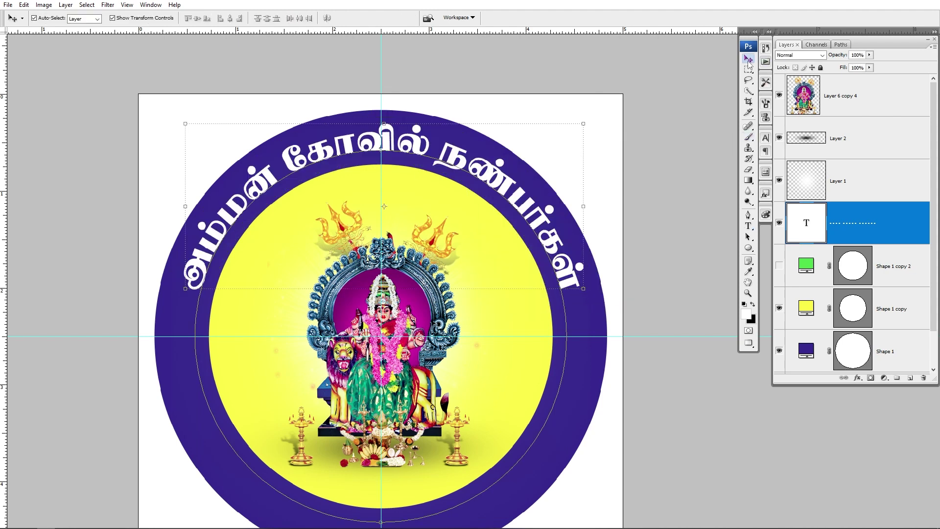
click(671, 312)
scroll(556, 153, down, 2)
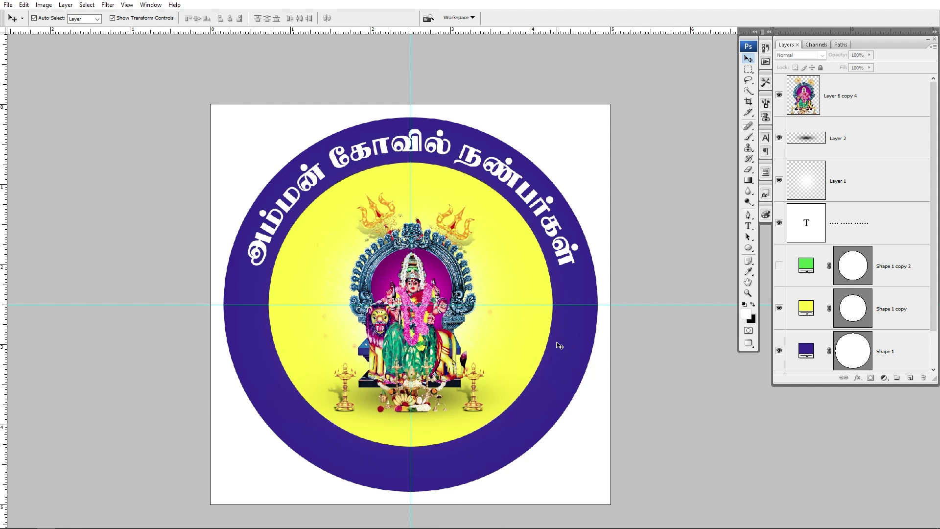
Show the green circle and try enlarging it about its centre within the blue ring.
click(779, 267)
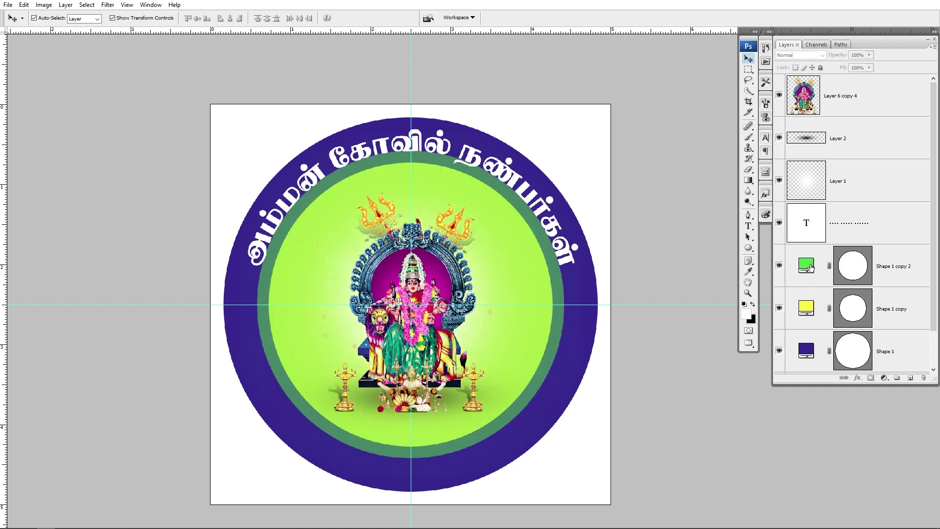
click(839, 269)
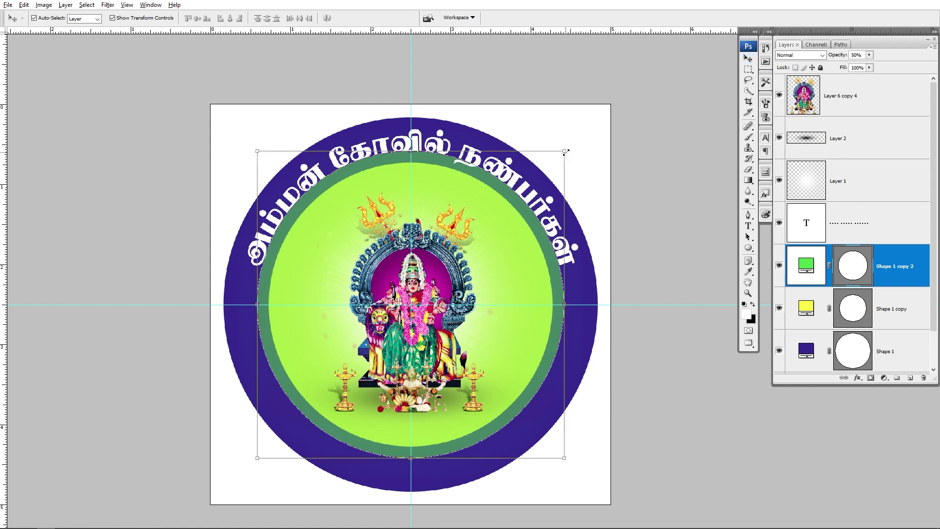
drag(565, 151, 575, 139)
key(Return)
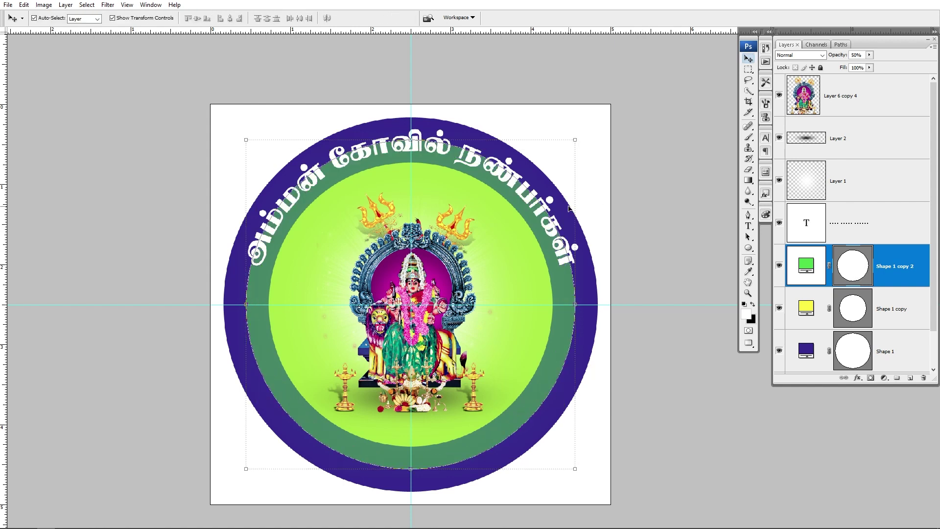
drag(506, 223, 523, 248)
key(ctrl+z)
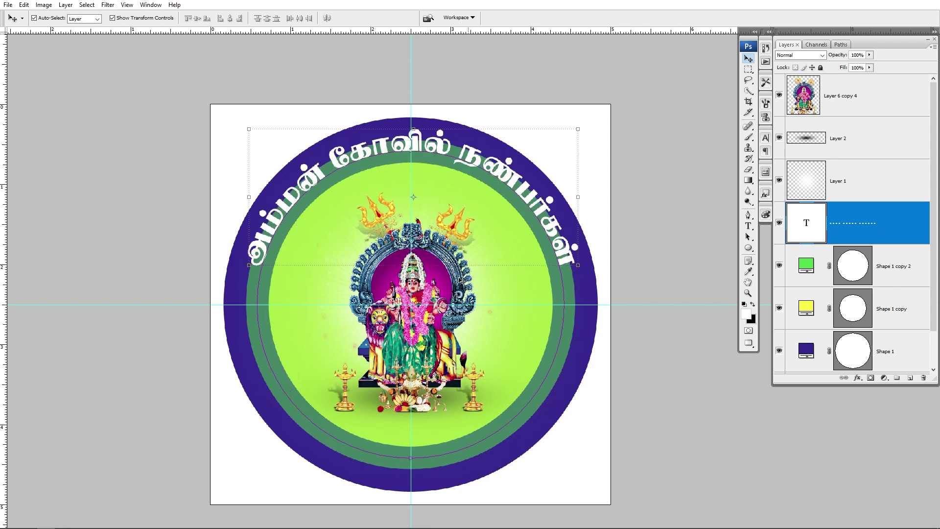
key(ctrl+z)
key(ctrl+alt+z)
key(ctrl+alt+z)
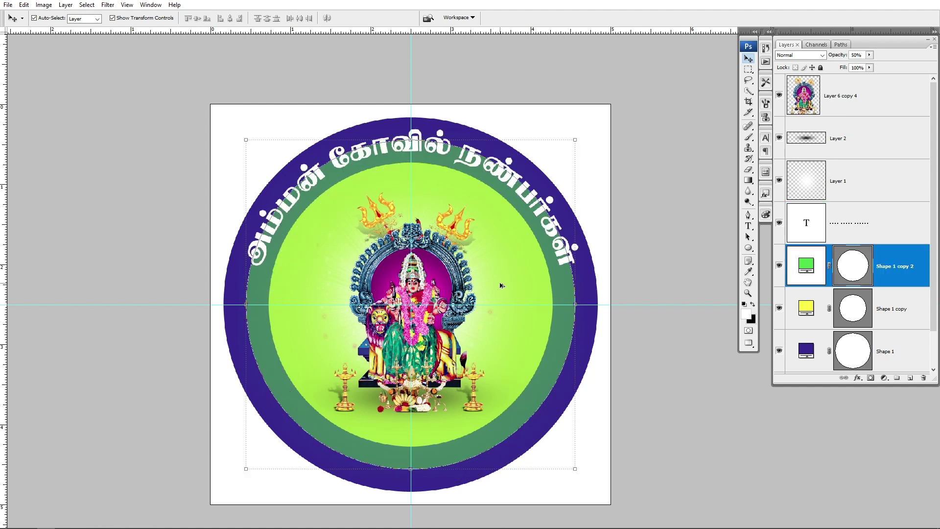
Duplicate the green circle layer at its original size, recolour the copy red and hide the green original.
click(814, 258)
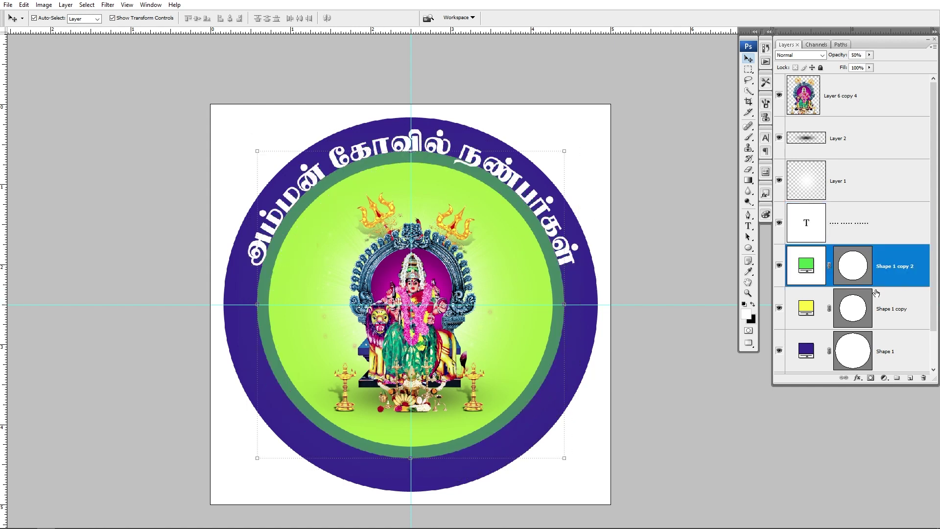
key(ctrl+j)
double_click(803, 270)
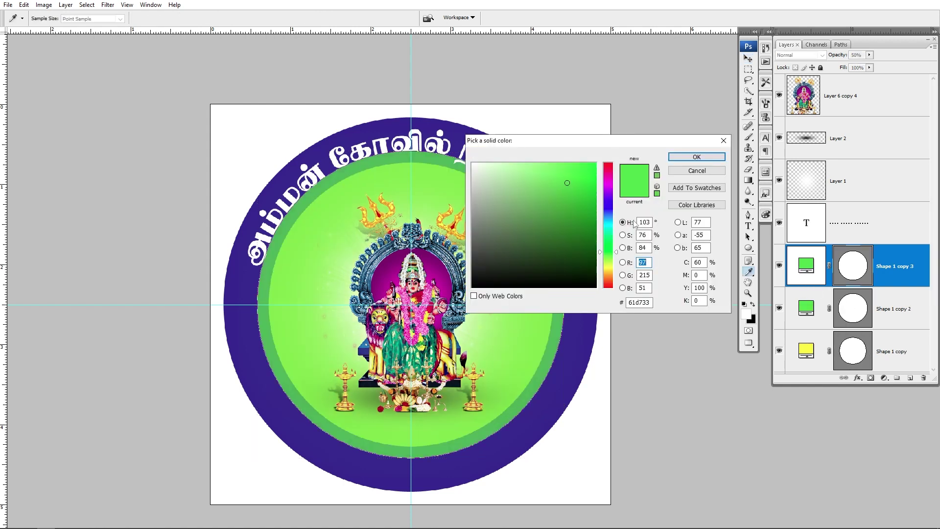
drag(608, 276, 607, 285)
drag(566, 179, 579, 169)
key(Return)
key(v)
click(779, 308)
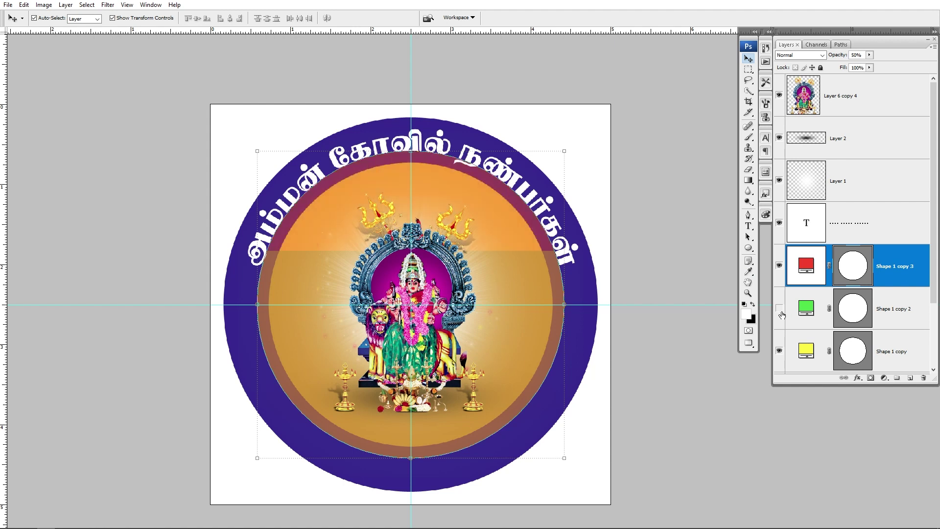
Enlarge the red circle about its centre to 112.6%.
key(ctrl+t)
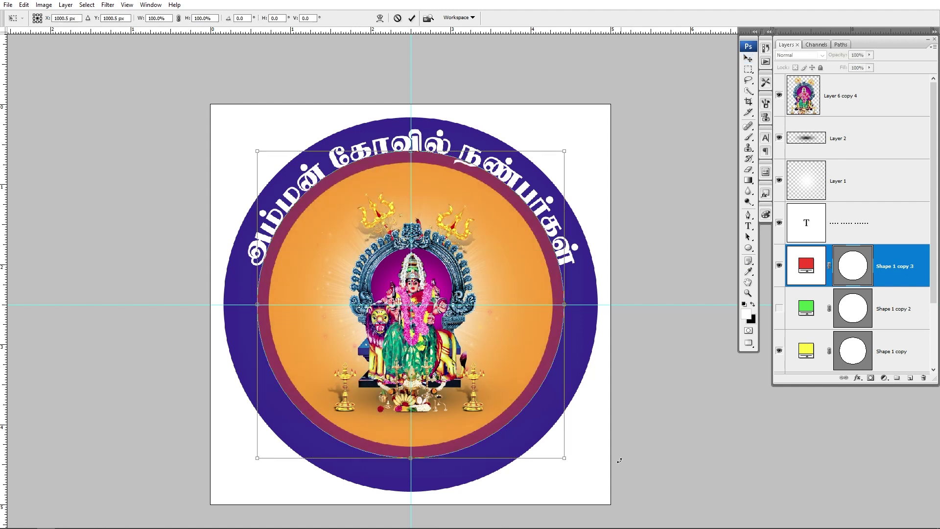
drag(566, 460, 593, 470)
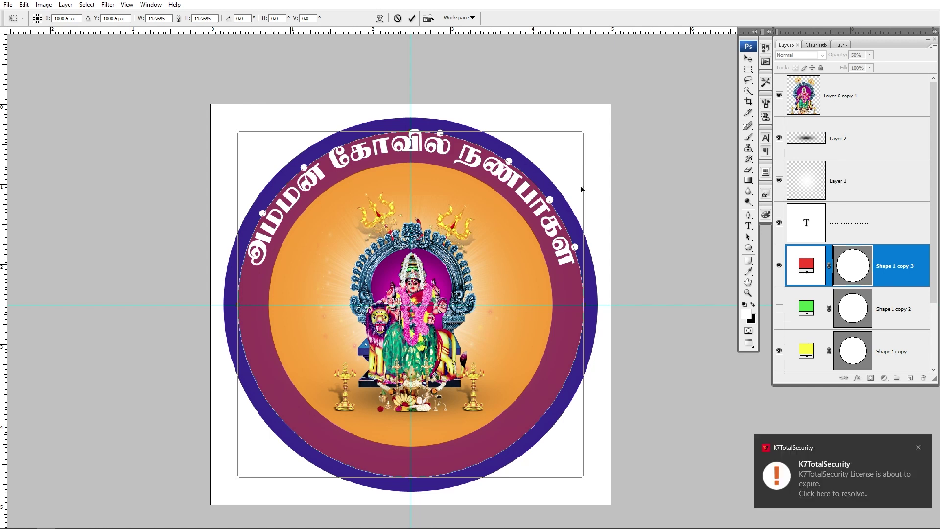
click(749, 58)
key(Return)
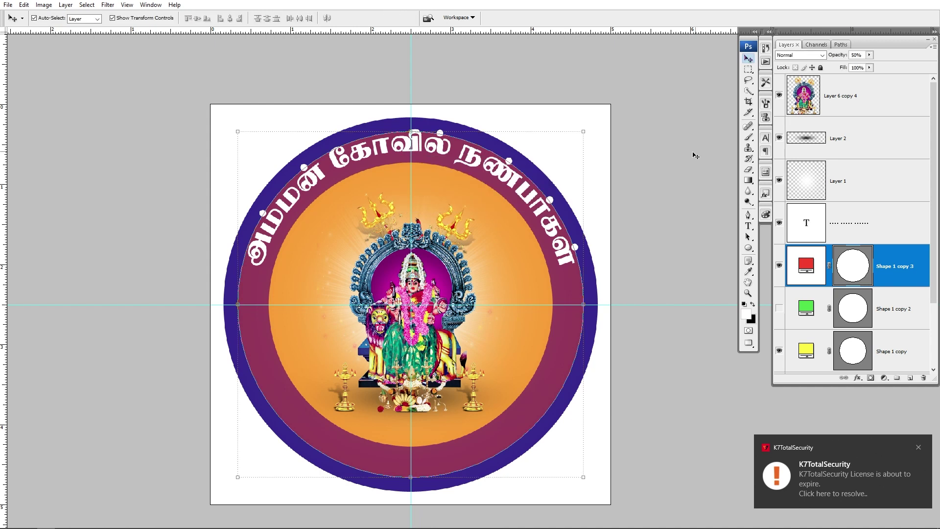
click(691, 218)
Hide the red circle to examine the curved text's baseline and the lower blue ring, and show the red circle again.
click(779, 265)
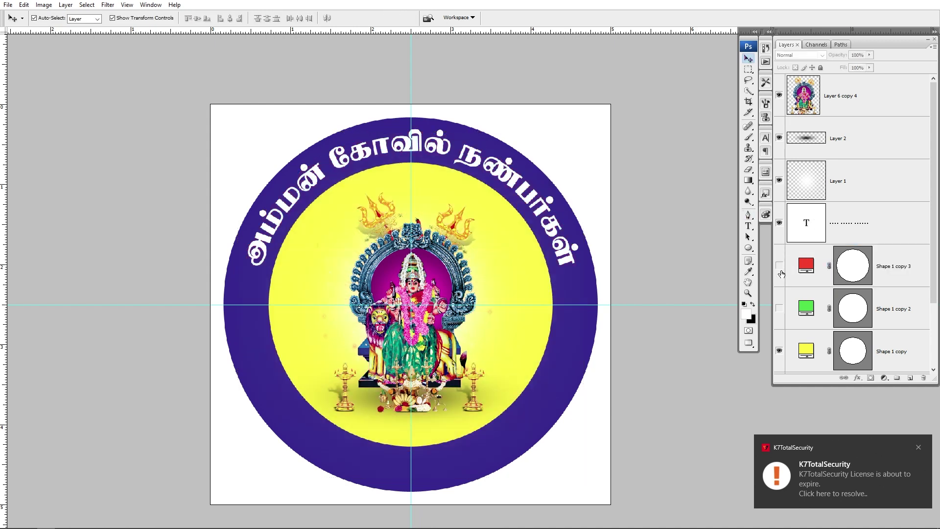
click(499, 180)
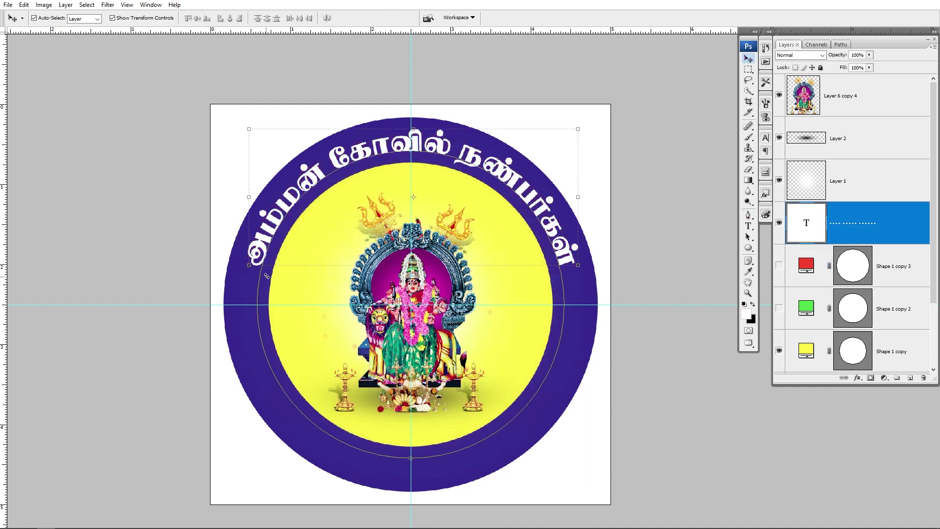
drag(198, 196, 443, 319)
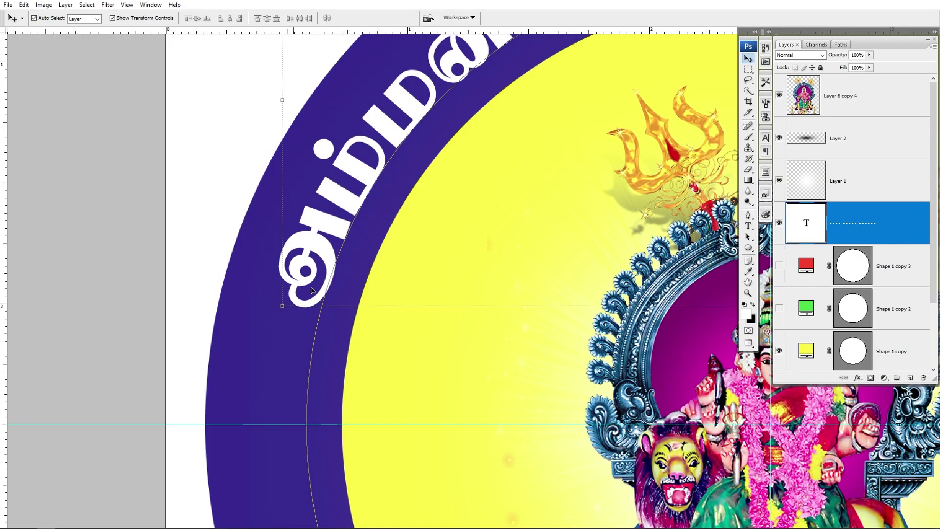
drag(392, 496, 279, 3)
scroll(323, 235, down, 2)
drag(445, 372, 357, 371)
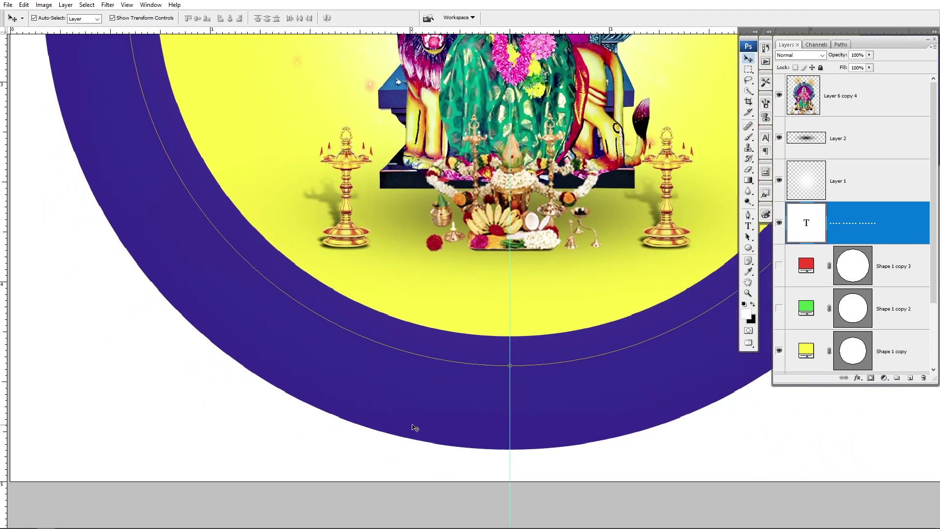
scroll(363, 292, down, 1)
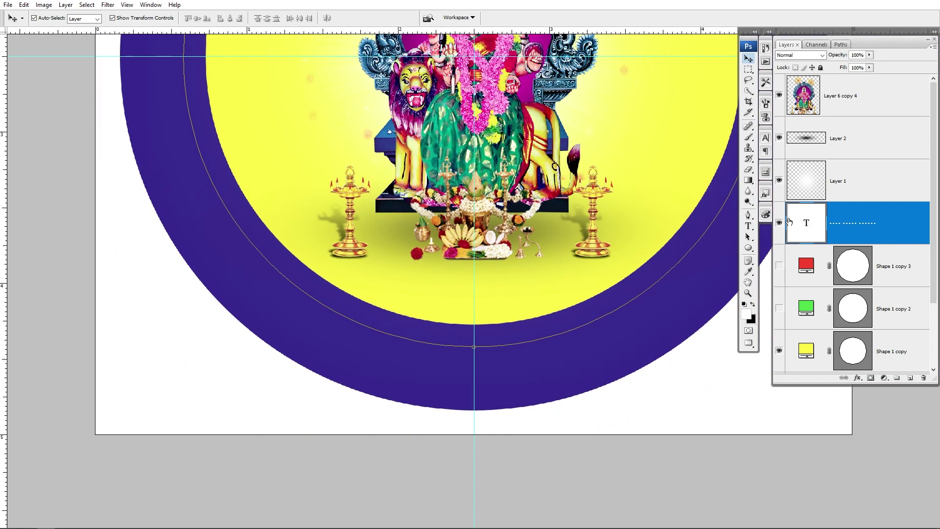
click(780, 266)
scroll(514, 288, down, 1)
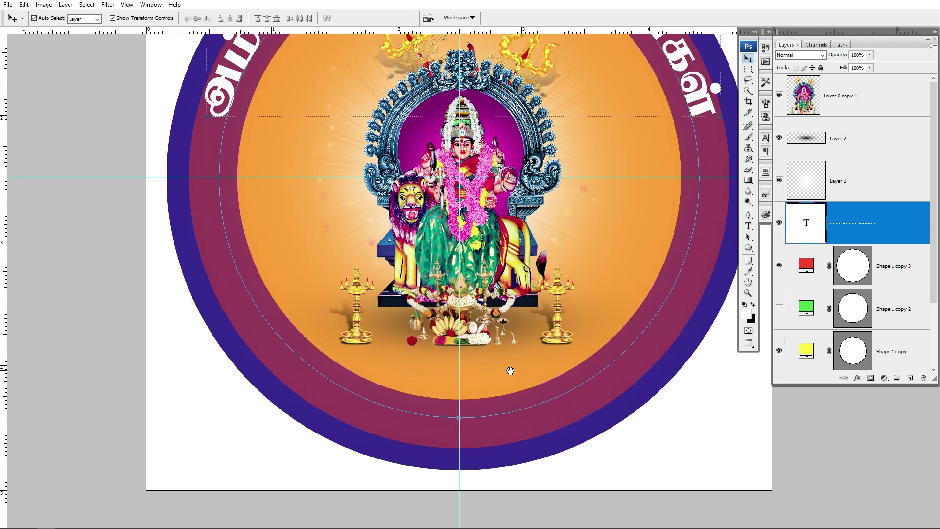
Add placeholder text along the lower-left part of the red circle's path and flip it to the circle's inner side.
scroll(510, 371, down, 1)
drag(509, 371, 491, 418)
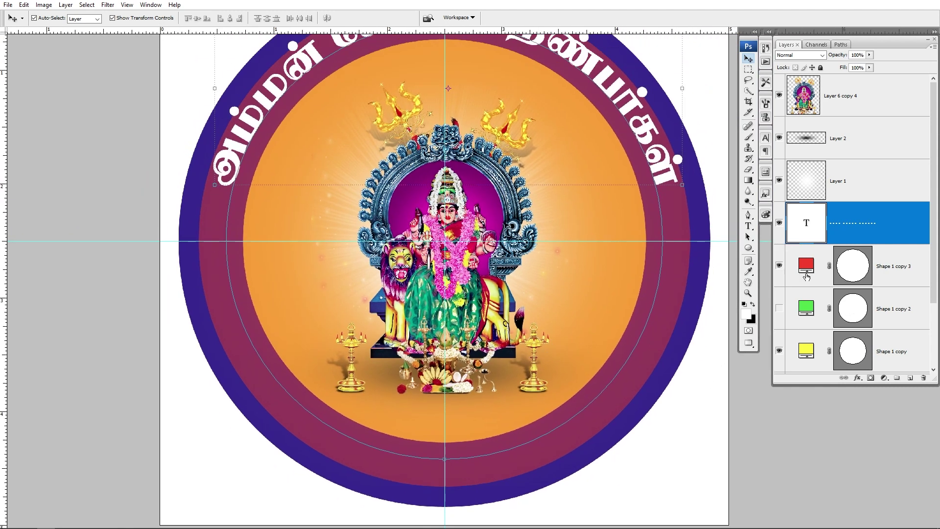
click(860, 269)
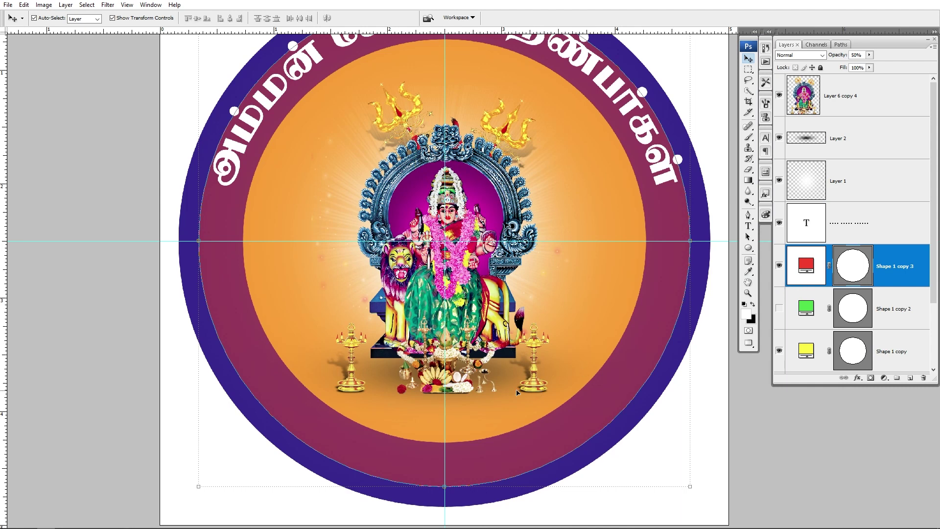
key(t)
click(316, 450)
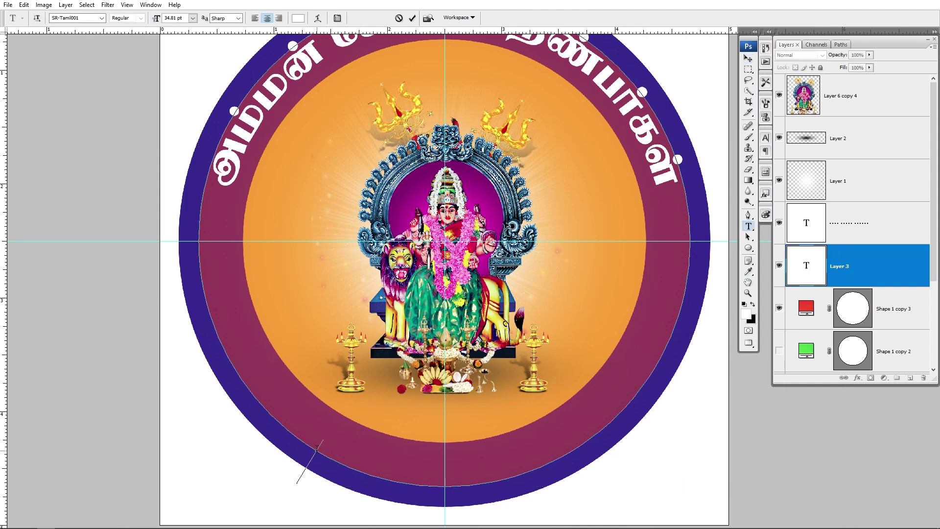
text(ssdsd)
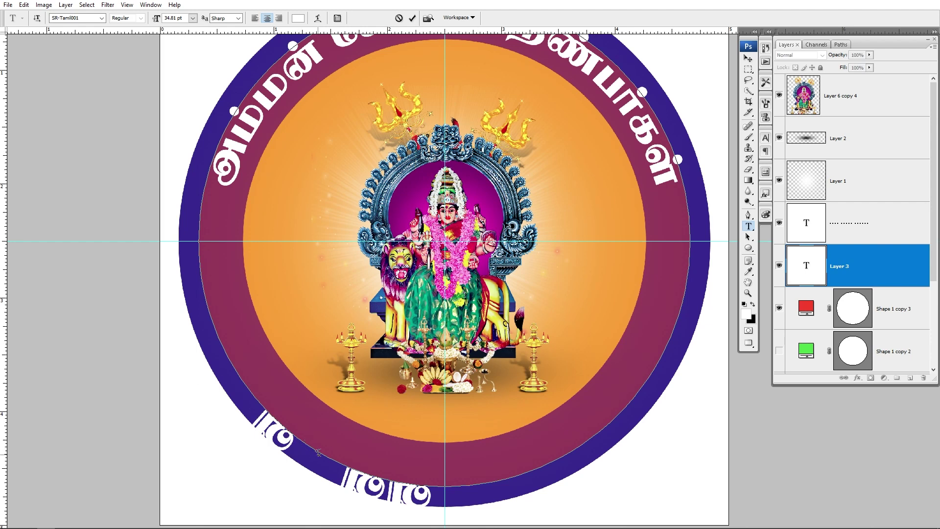
drag(318, 452, 318, 440)
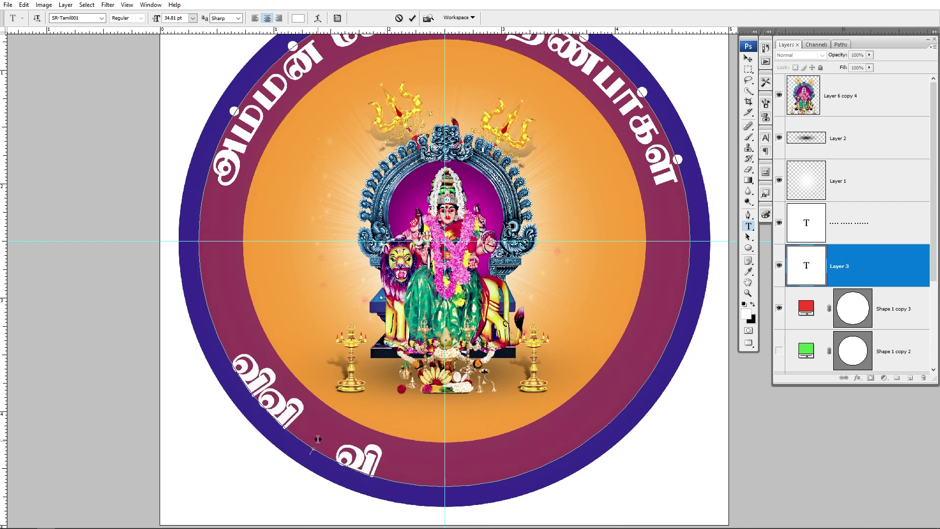
Replace the placeholder on the red circle's path with the text "கீழப்பாவூர்".
key(ctrl+a)
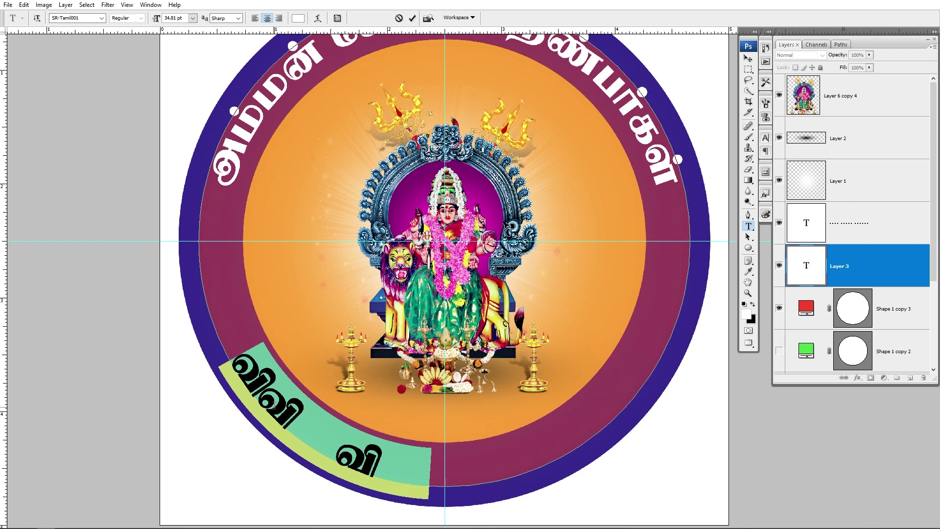
text(திருப்பாலூர்)
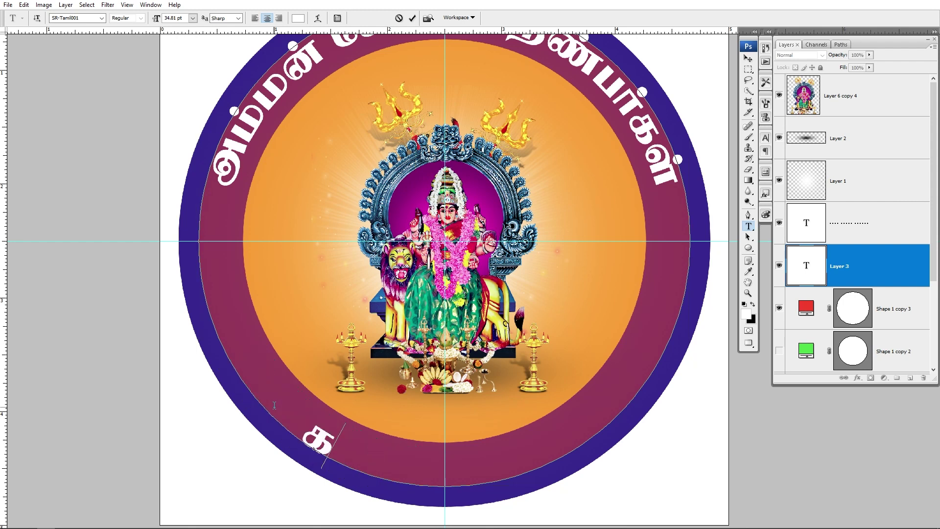
key(ctrl)
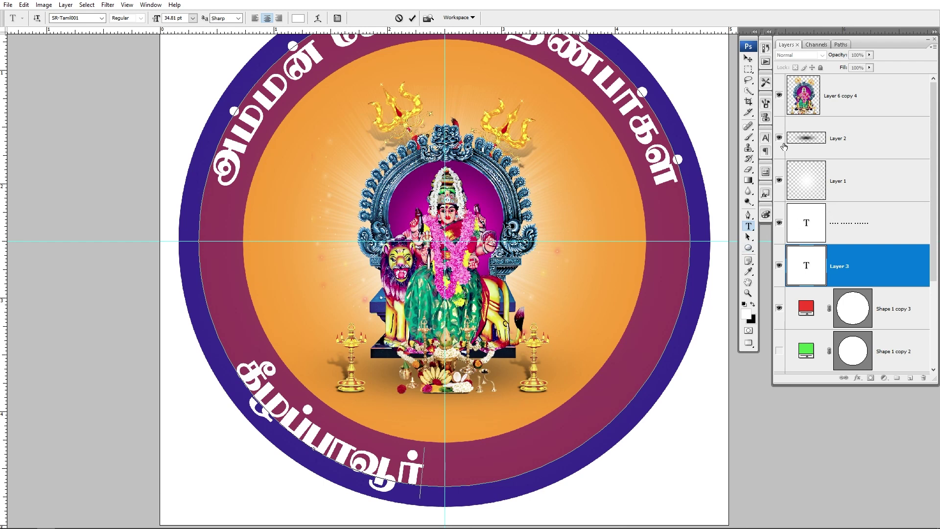
click(749, 58)
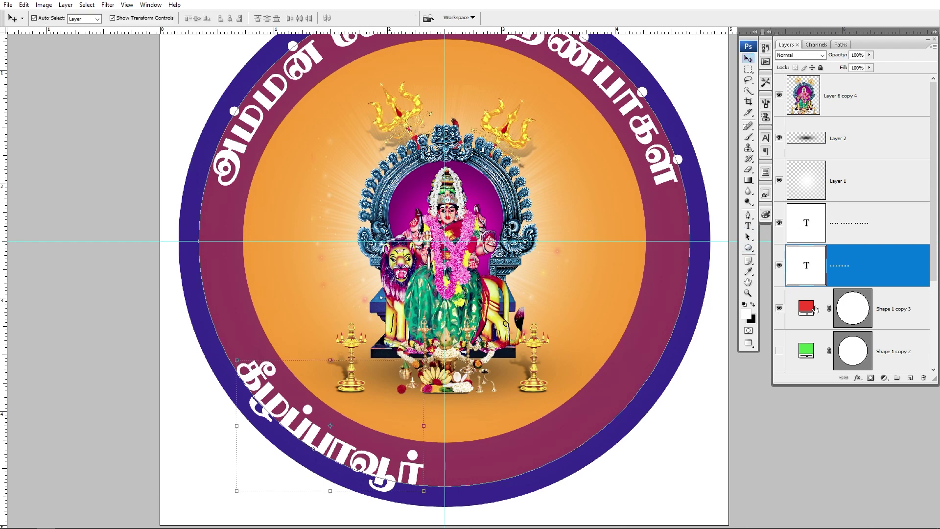
Hide the red circle and slide the lower text along its path until it is centred on the vertical guide.
click(779, 310)
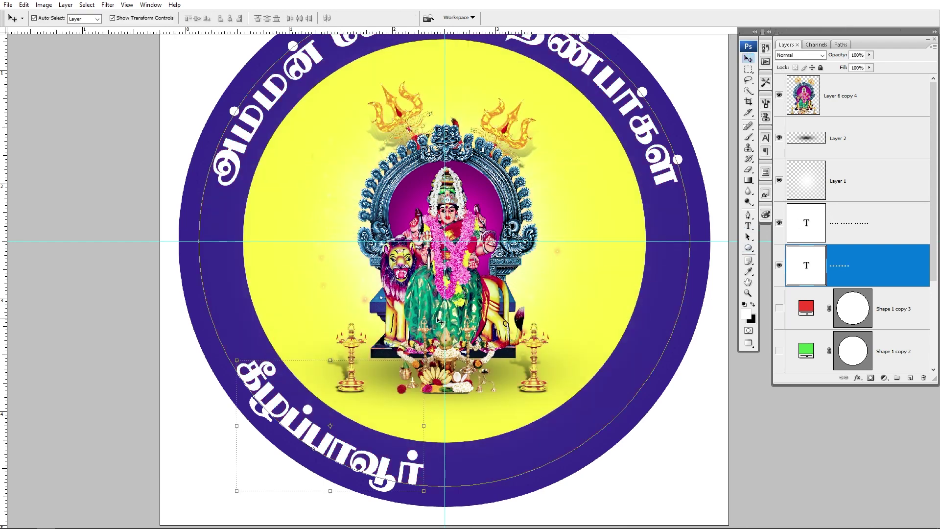
scroll(433, 402, down, 3)
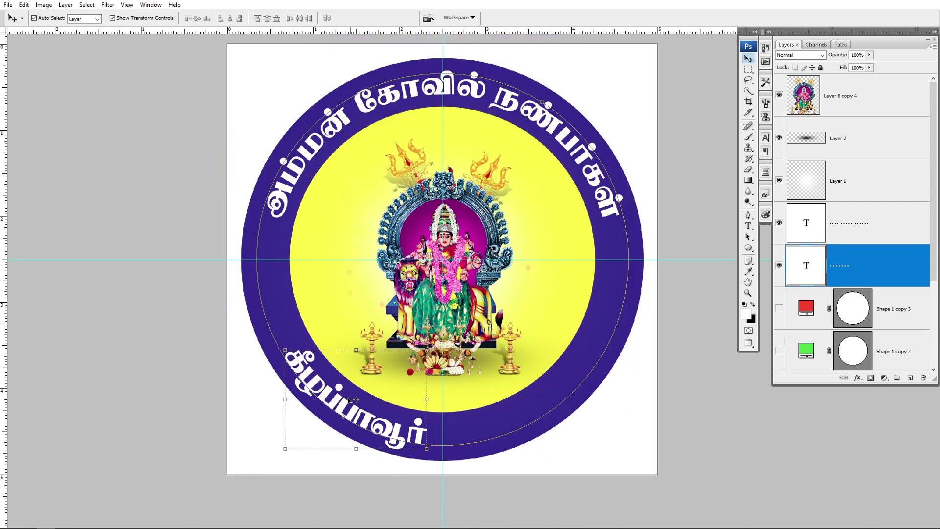
key(c)
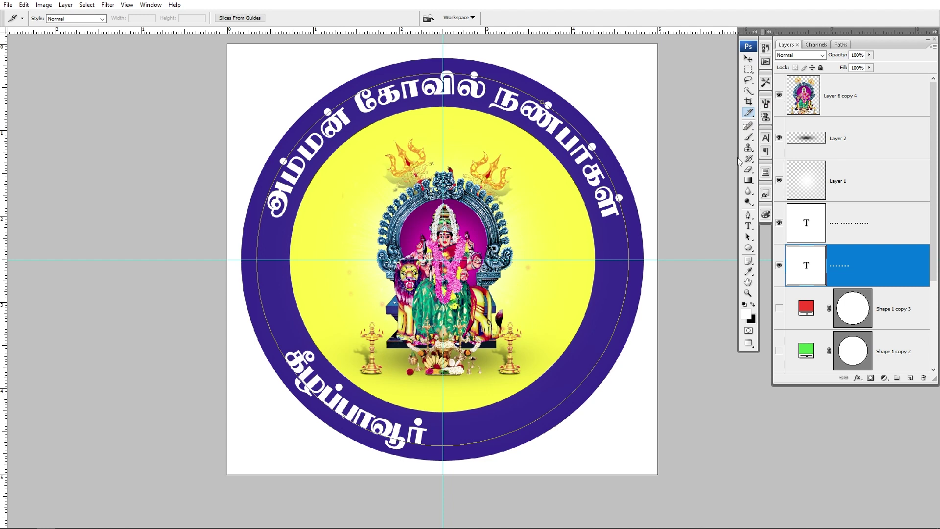
key(t)
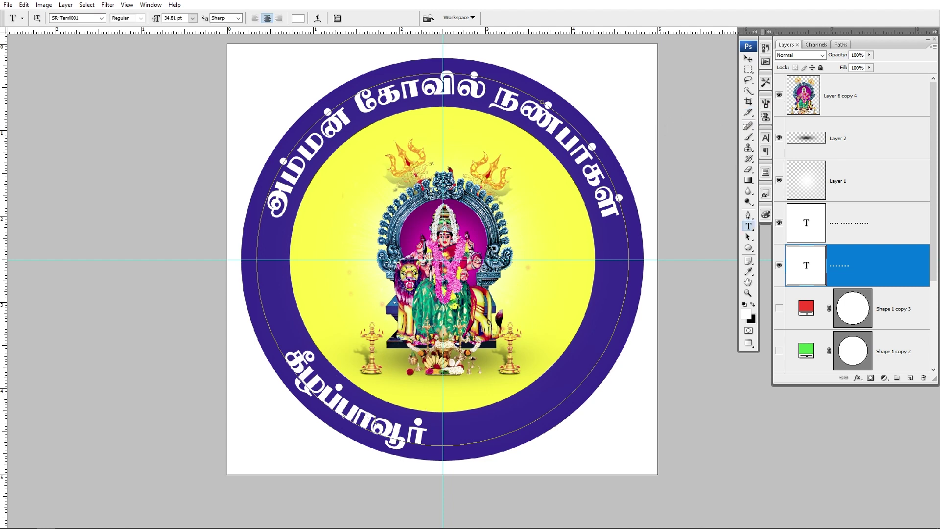
click(371, 423)
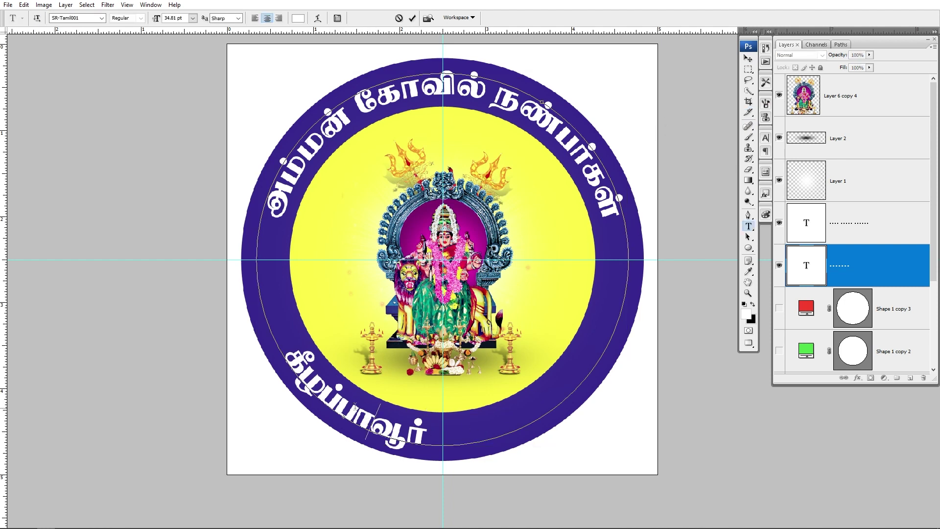
drag(344, 420, 442, 431)
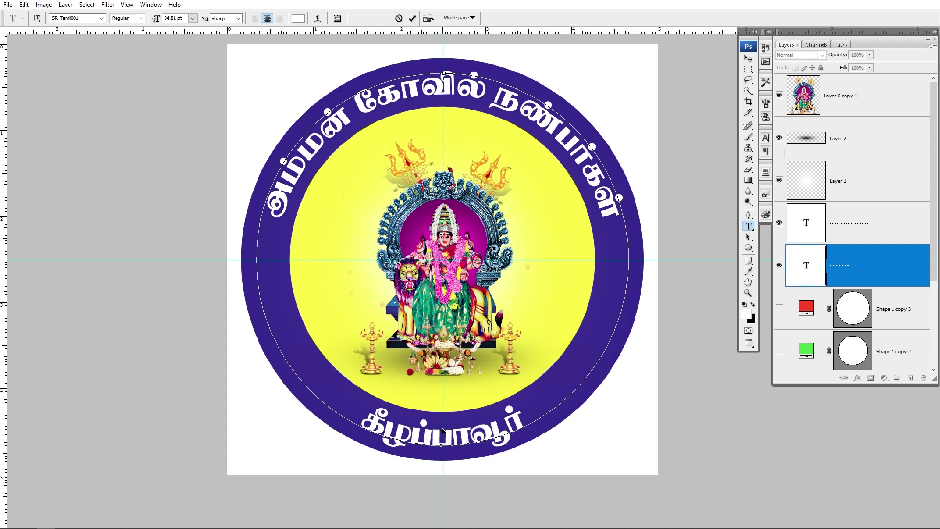
click(749, 58)
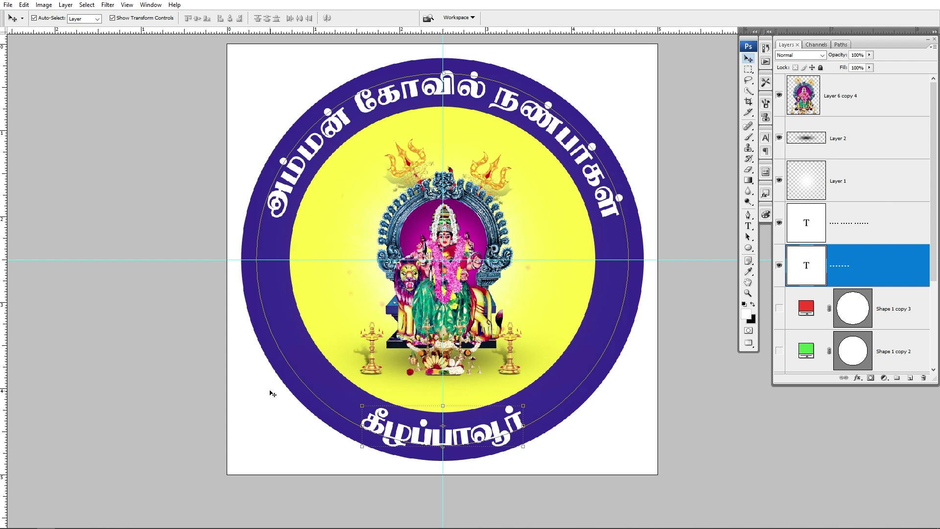
Compare the paths of the upper and lower texts, and shift the lower text slightly upward within the blue ring.
click(308, 183)
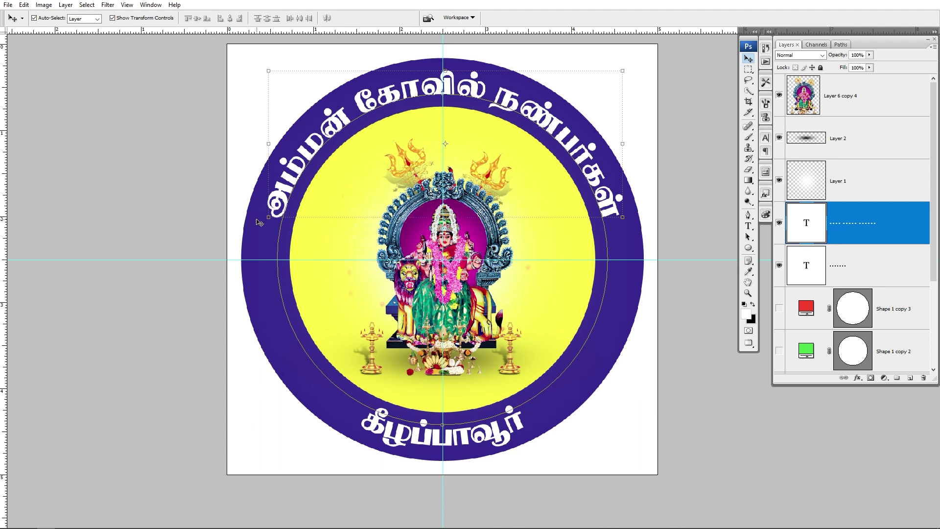
click(604, 447)
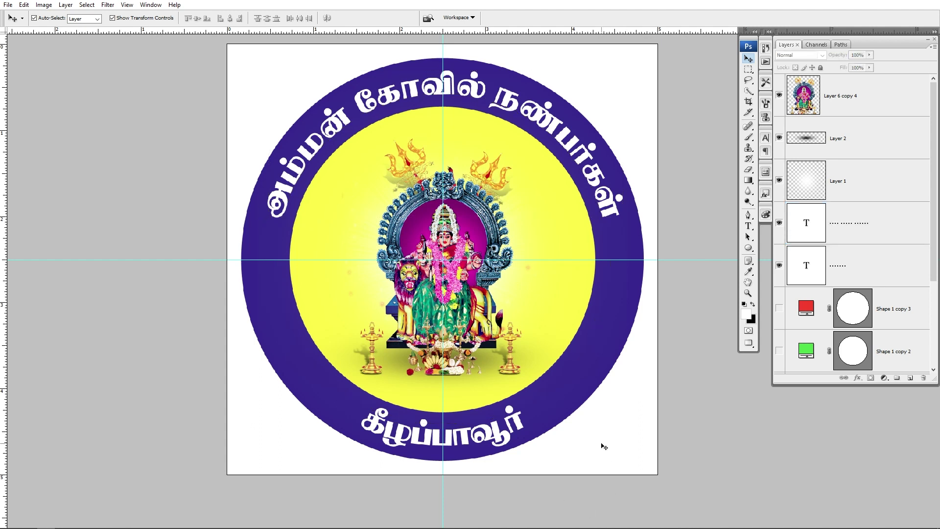
click(502, 434)
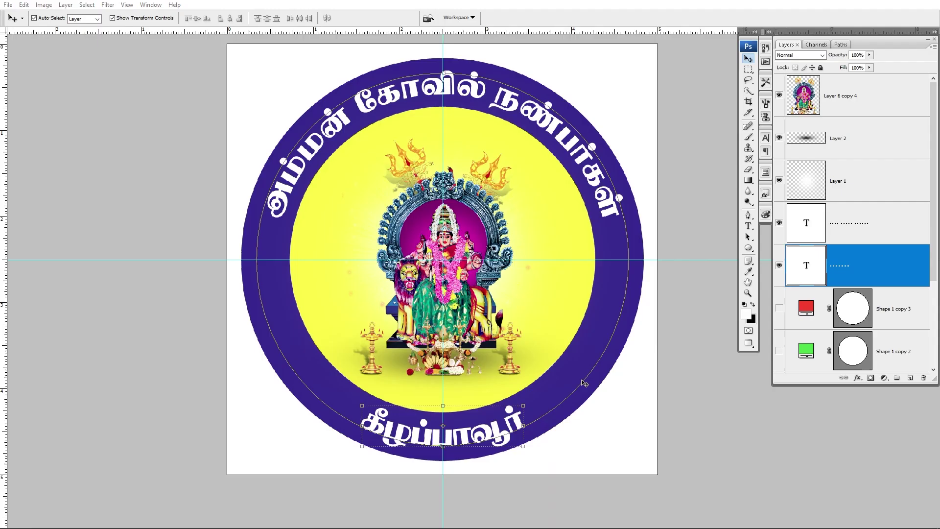
drag(495, 431, 494, 430)
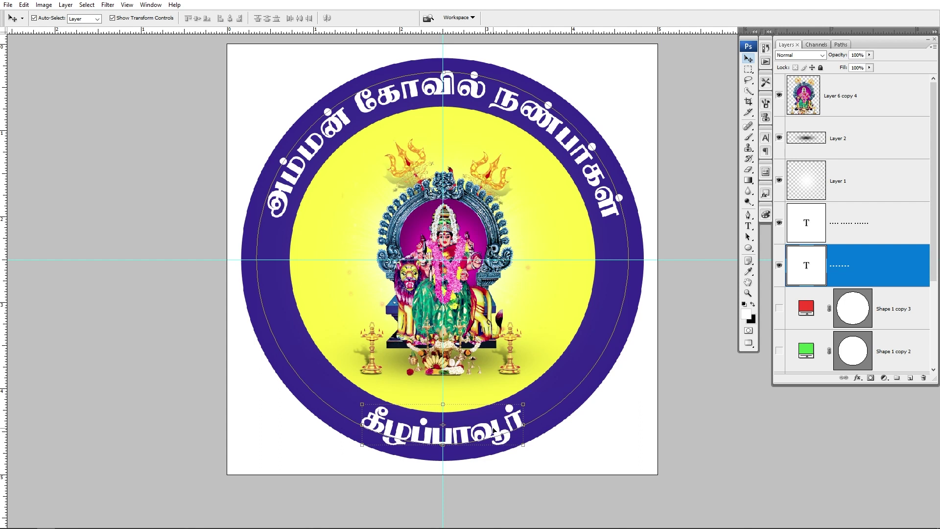
Nudge the upper curved text slightly to the left so it is centred on the vertical guide.
click(414, 91)
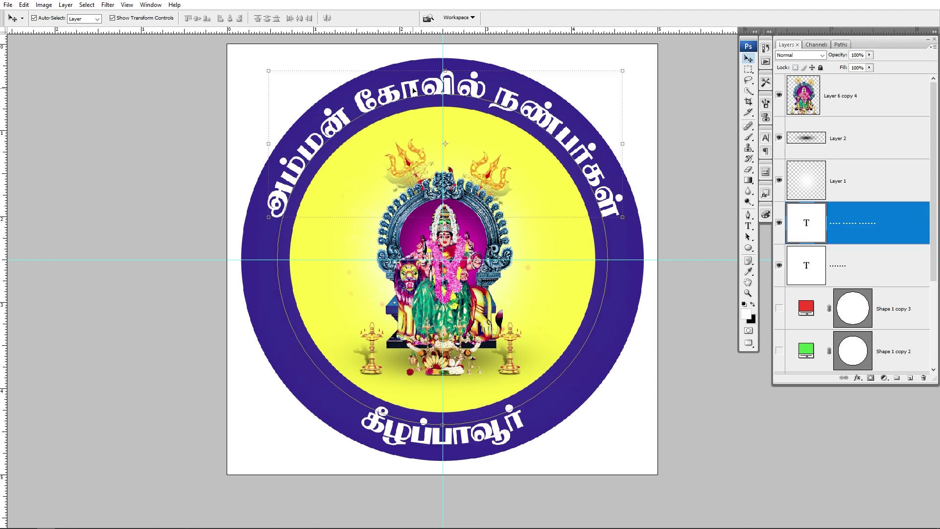
key(Left)
key(Left)
key(Left)
key(Left)
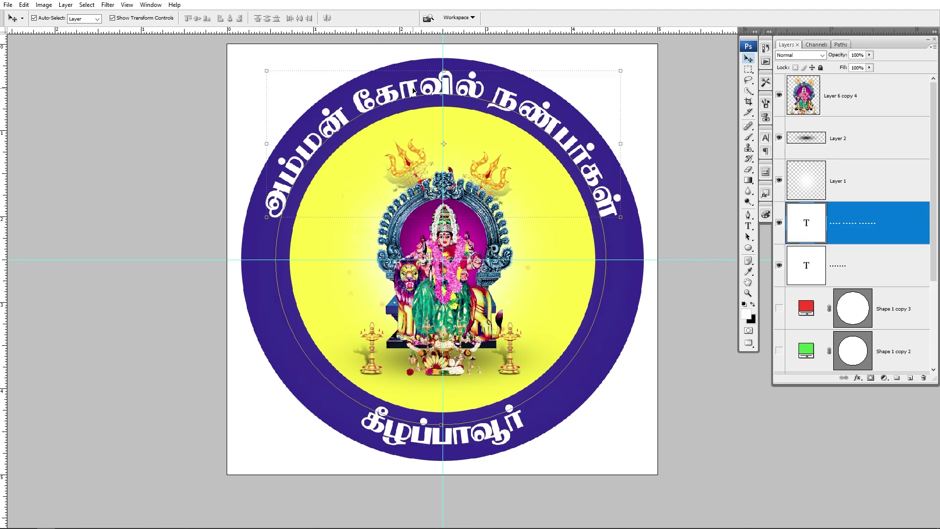
key(Left)
key(Left)
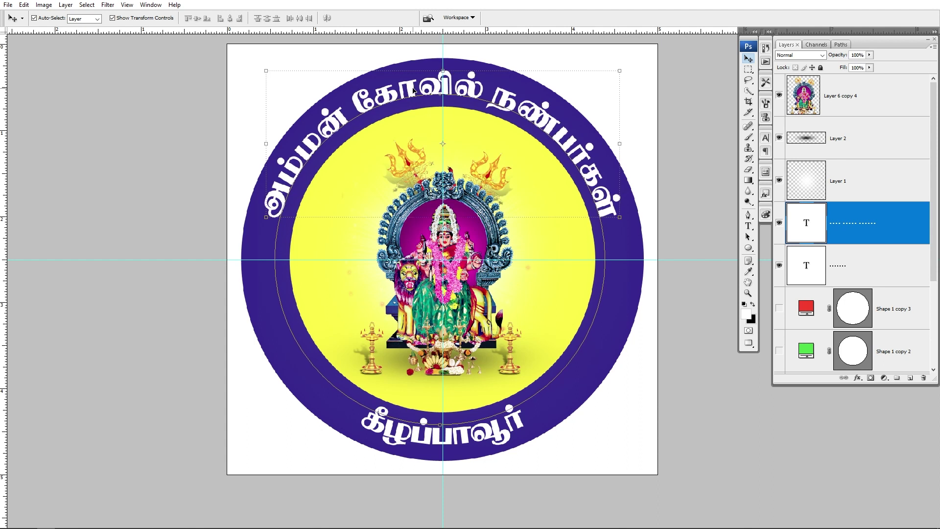
key(Right)
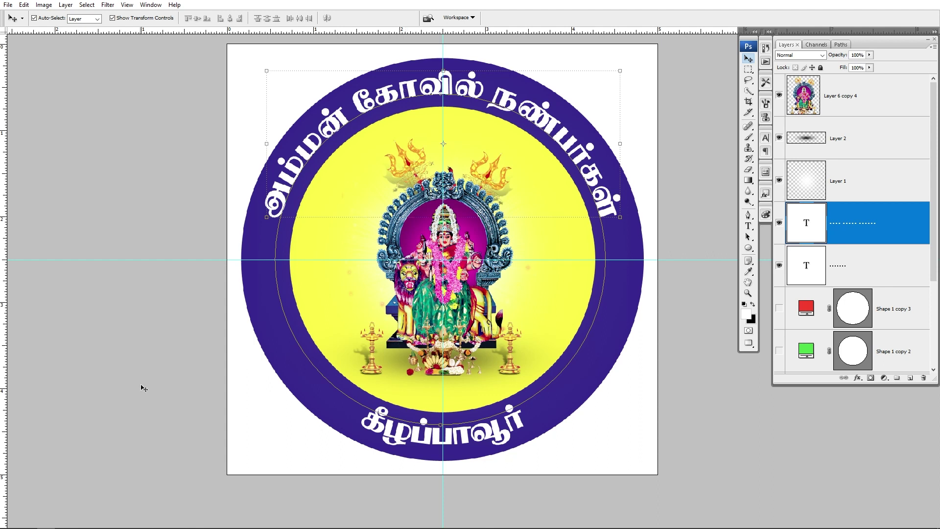
click(191, 367)
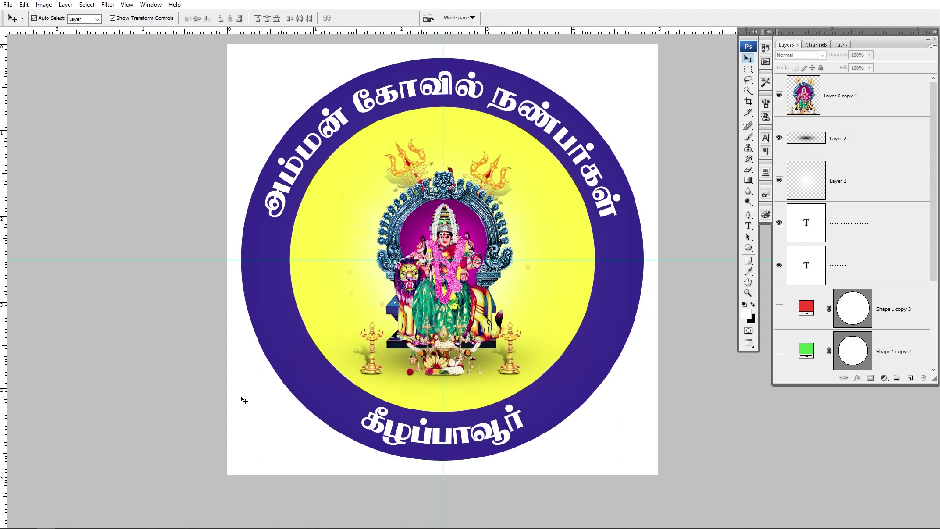
Create a new blank document and start a placeholder text line in bright red.
key(ctrl+n)
key(Return)
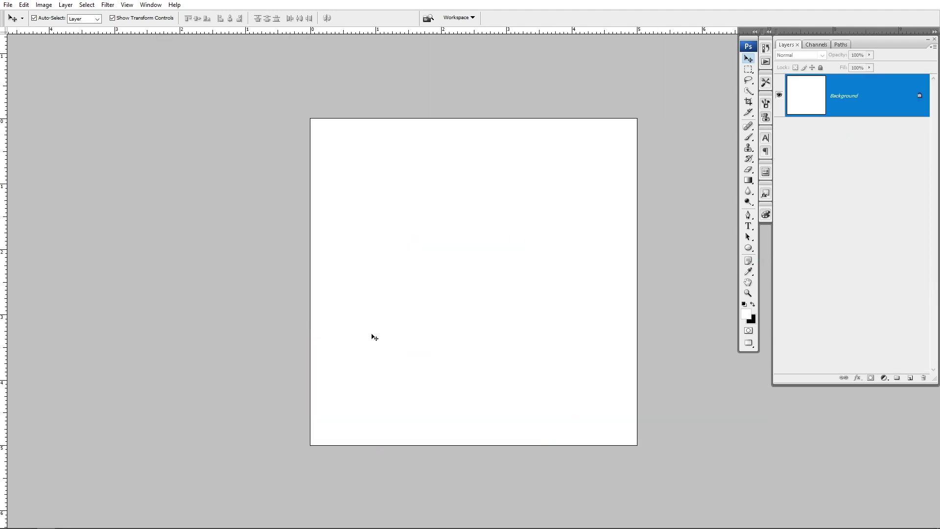
key(t)
click(377, 323)
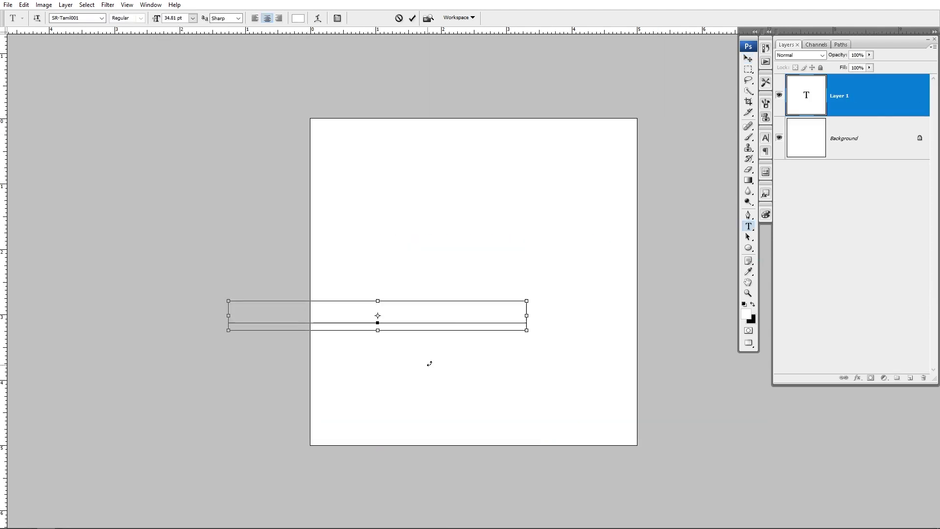
key(ctrl+a)
click(298, 18)
click(572, 193)
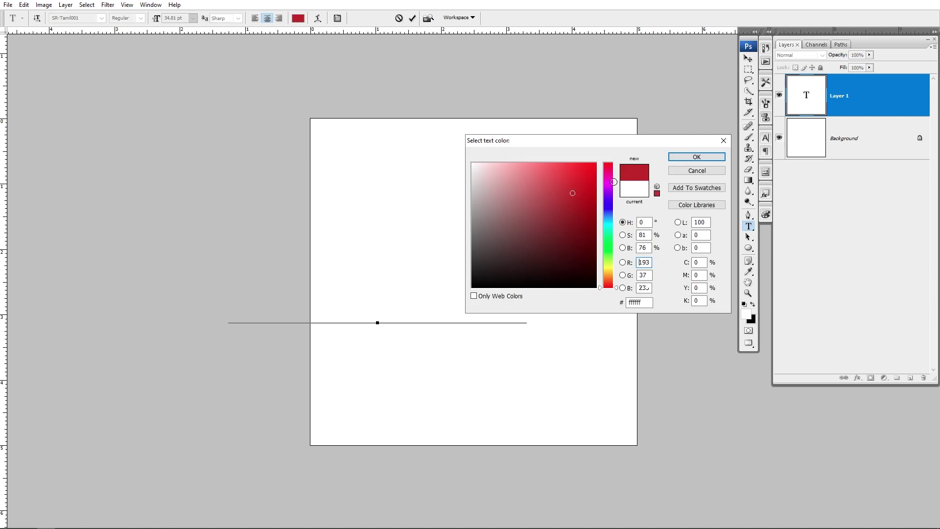
drag(614, 182, 645, 158)
key(Return)
Set the font of the whole placeholder text line to Wingdings.
double_click(414, 321)
key(ctrl+a)
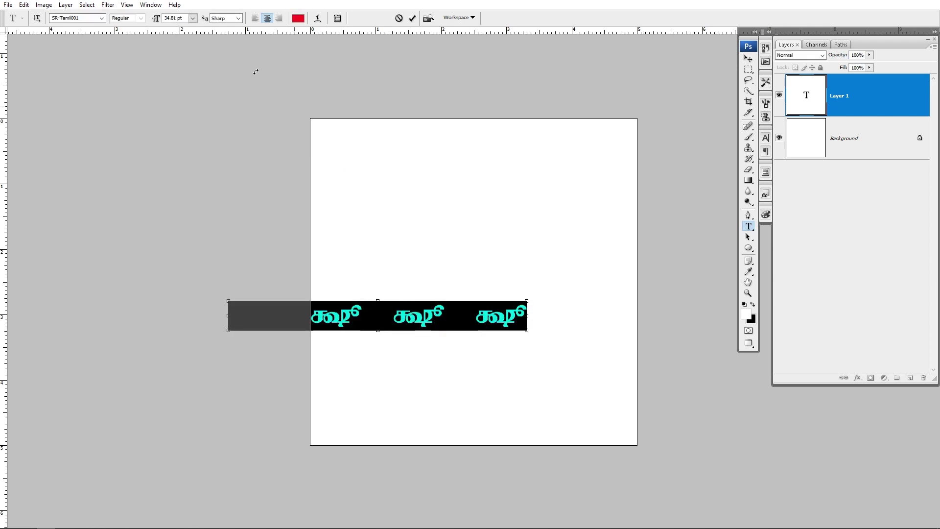
click(102, 17)
click(204, 240)
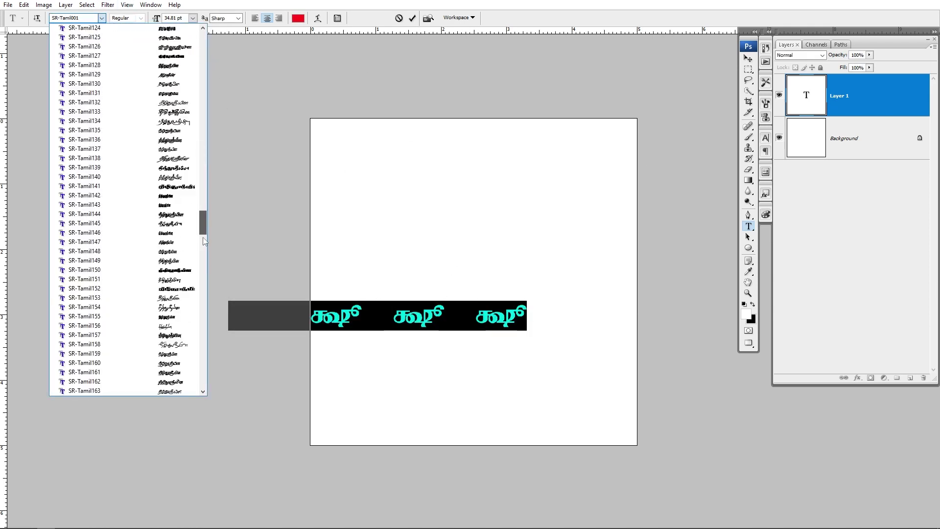
drag(203, 227, 215, 361)
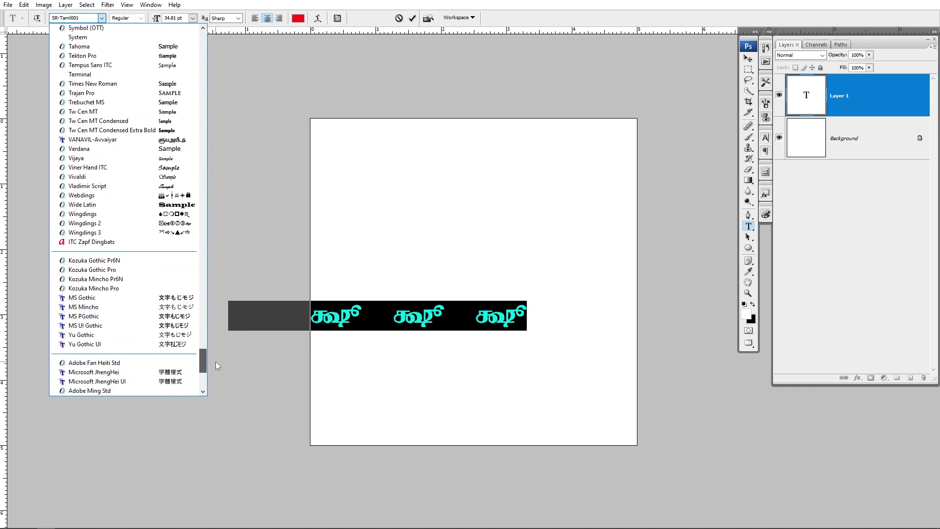
click(156, 214)
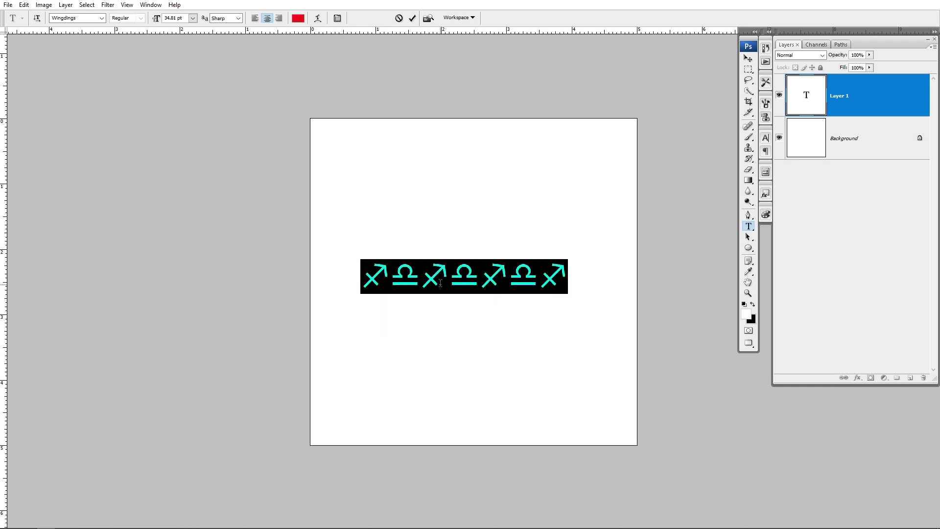
Try out Wingdings characters in the text line, and replace it all with a single four-diamond symbol (letter v).
text(assdffdc)
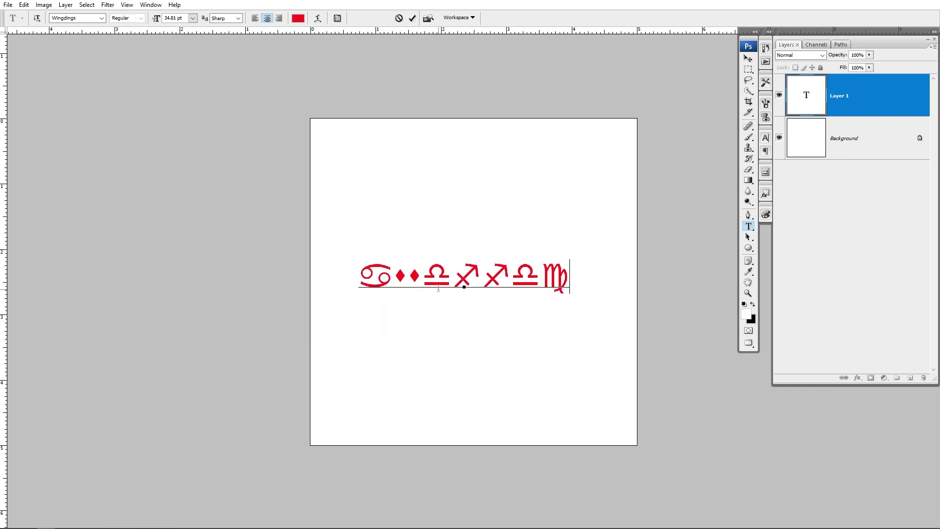
text(vv)
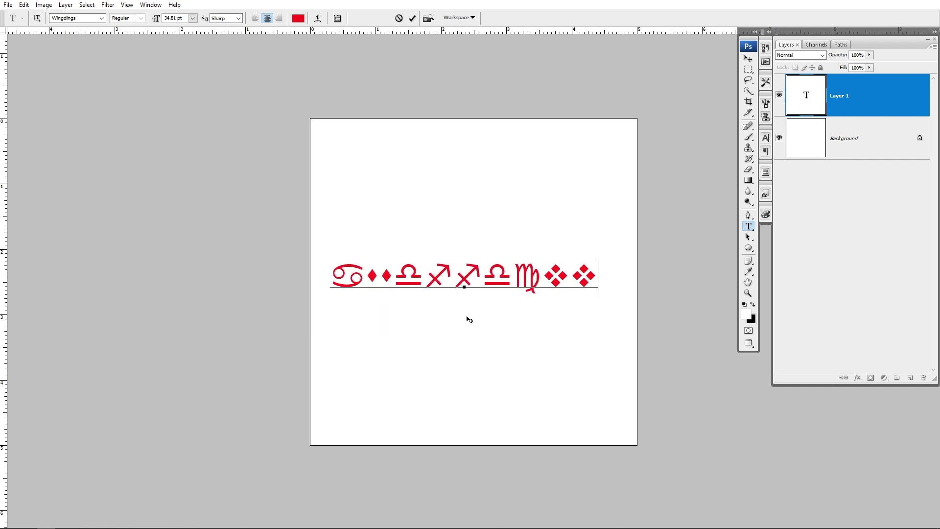
key(shift+Home)
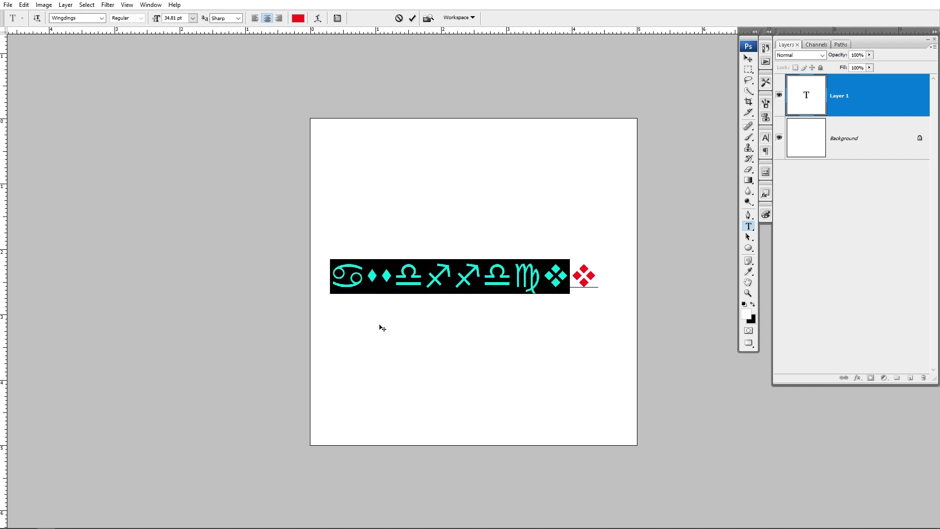
key(BackSpace)
text(vvv)
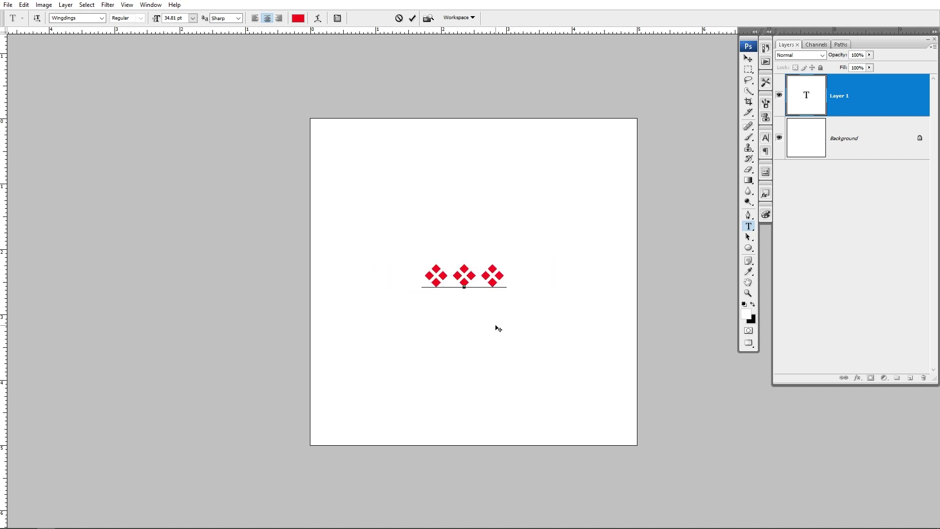
key(Left)
key(shift+End)
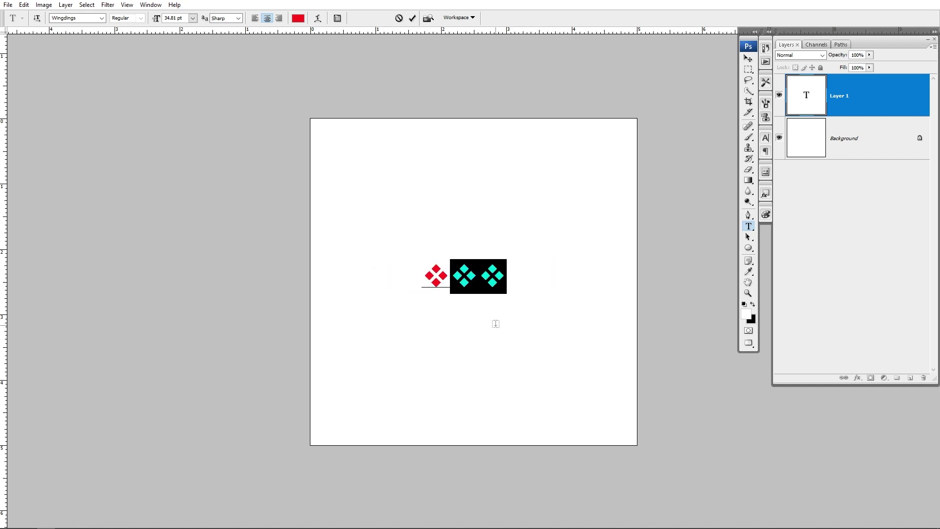
key(BackSpace)
key(ctrl)
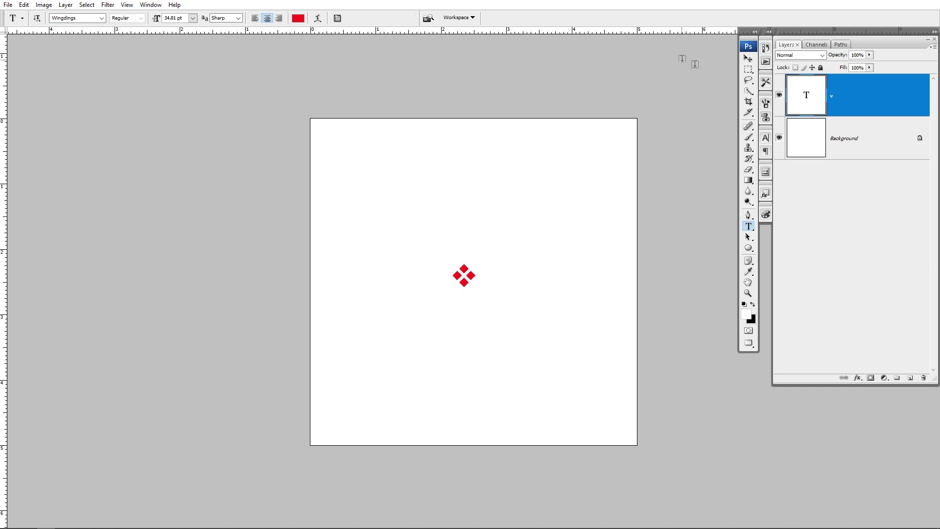
Scale the red four-diamond symbol up to about four times its size with Free Transform.
click(749, 61)
key(ctrl+t)
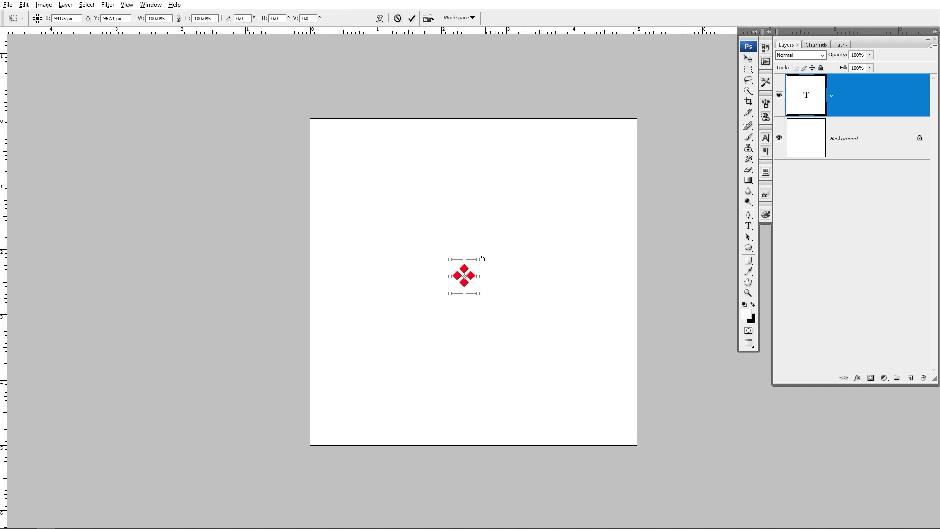
drag(482, 258, 521, 203)
key(Return)
Copy the red four-diamond symbol into Logo.psd, view that document full screen and save it.
key(f)
key(f)
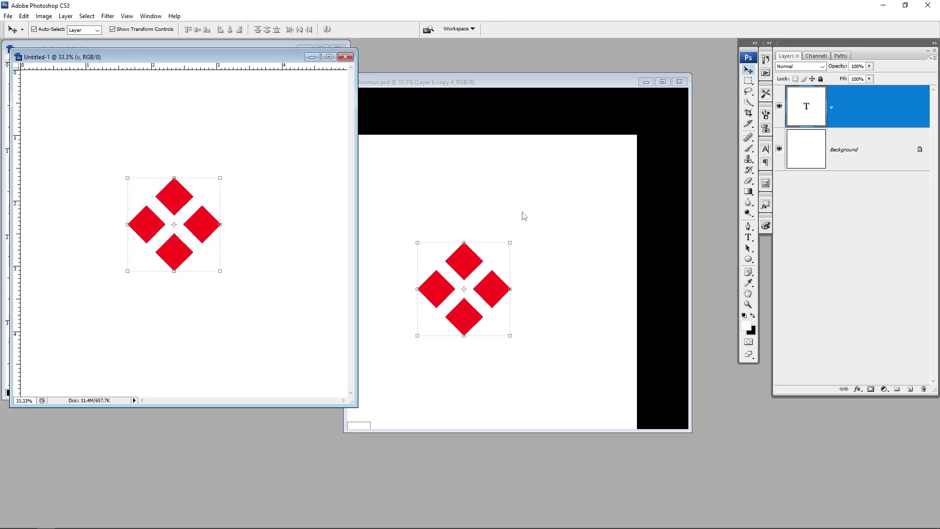
drag(202, 225, 206, 227)
drag(230, 56, 593, 80)
drag(496, 250, 166, 216)
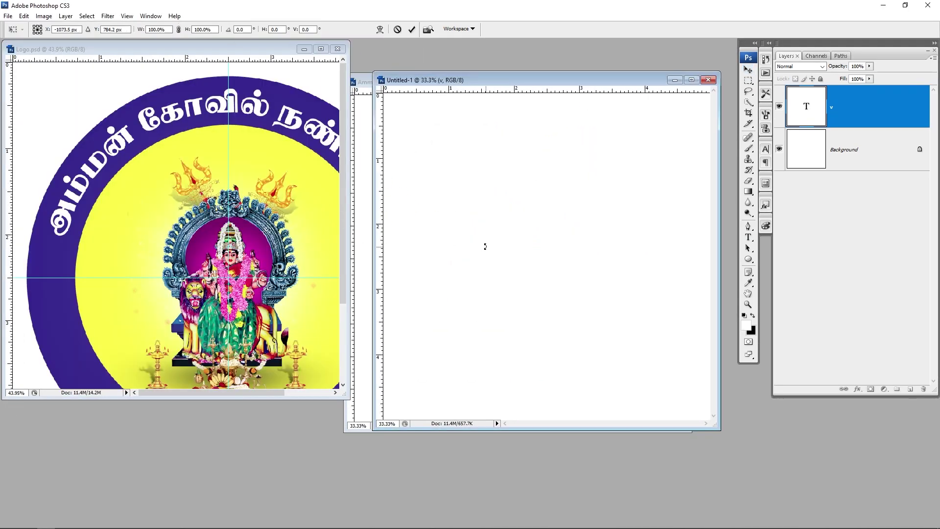
key(Escape)
drag(552, 222, 77, 321)
click(514, 228)
click(289, 239)
key(f)
key(f)
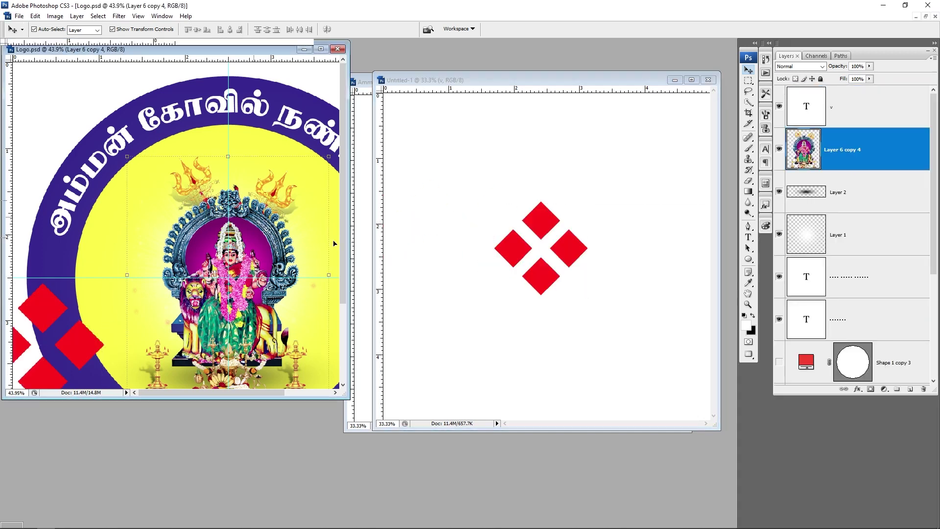
key(ctrl+s)
key(Return)
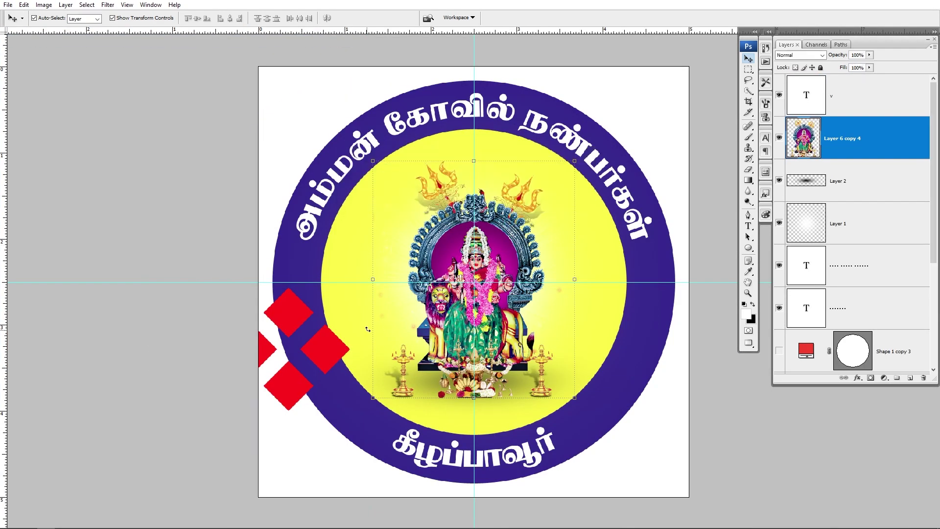
Shrink the red symbol to fit inside the left part of the blue ring, just below the horizontal guide.
drag(328, 355, 338, 326)
key(ctrl+t)
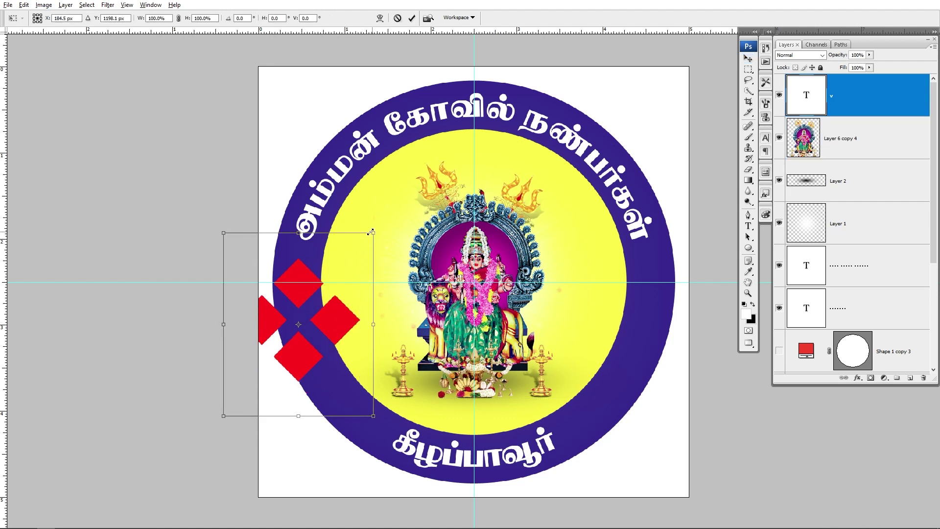
drag(370, 232, 323, 293)
key(Return)
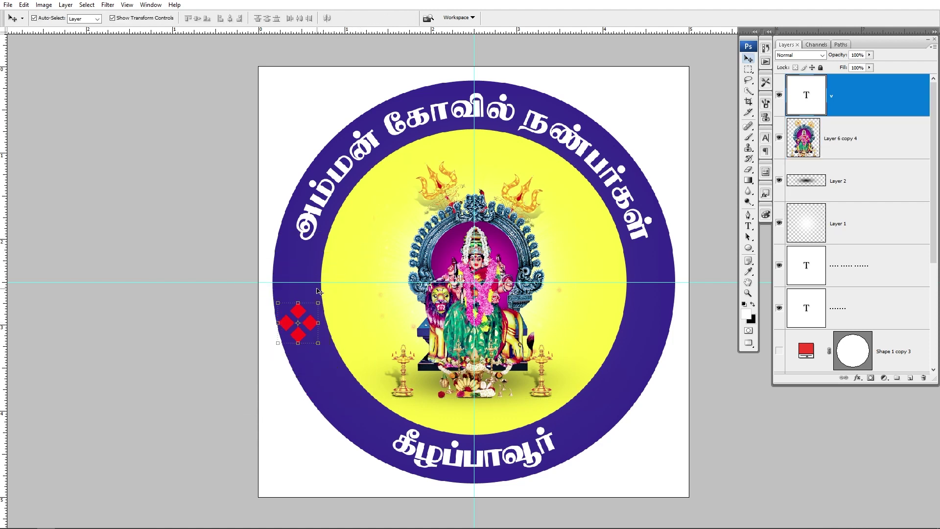
mouse_move(313, 327)
mouse_down()
mouse_move(314, 298)
mouse_move(318, 323)
mouse_move(315, 316)
mouse_up()
key(ctrl+t)
key(Return)
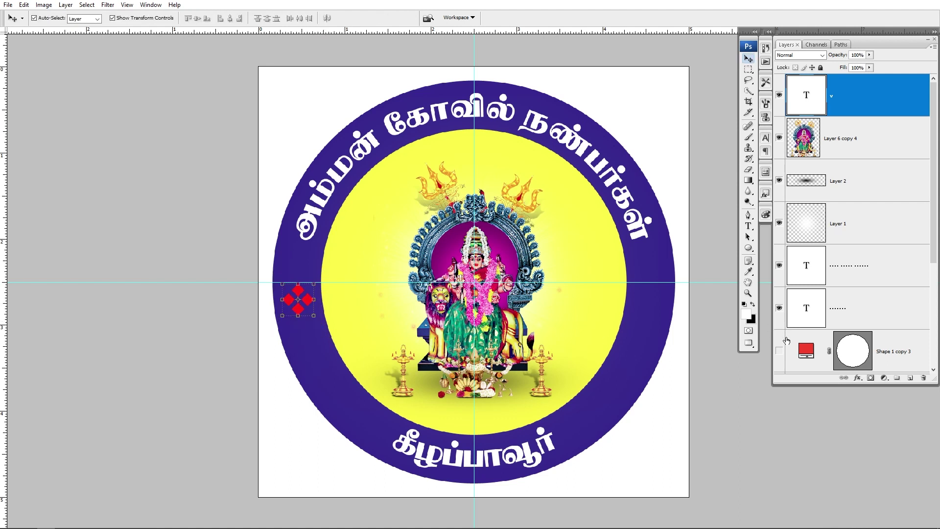
Sample the yellow of the inner circle as the foreground colour and fill the symbol with it.
click(747, 315)
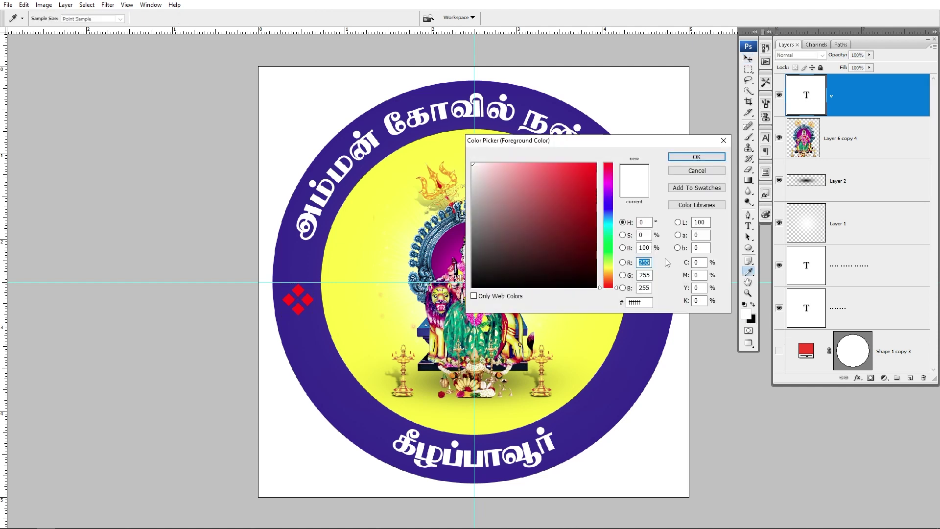
click(601, 335)
key(Return)
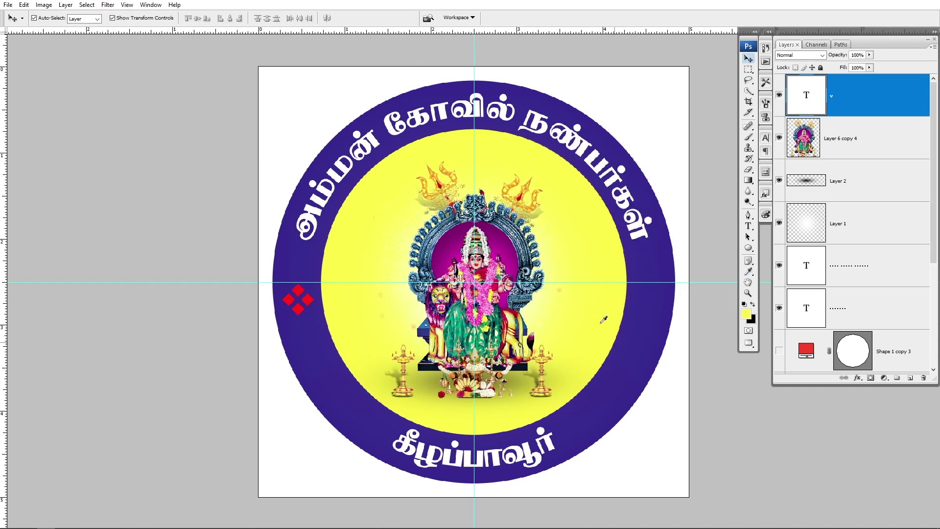
key(alt+shift+BackSpace)
Move the yellow symbol up beneath the start of the upper text, scale it to about 80% and adjust its horizontal position within the ring.
ctrl+click(103, 242)
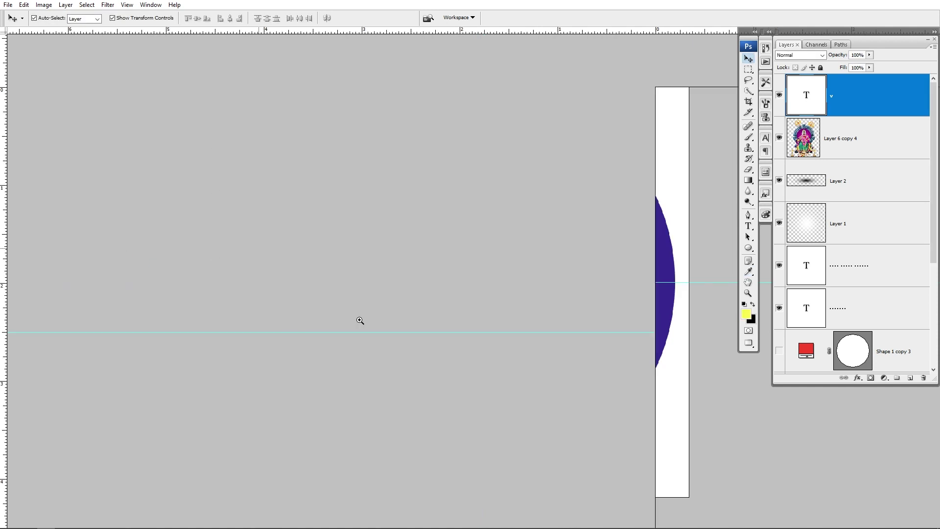
key(ctrl+0)
drag(191, 225, 521, 368)
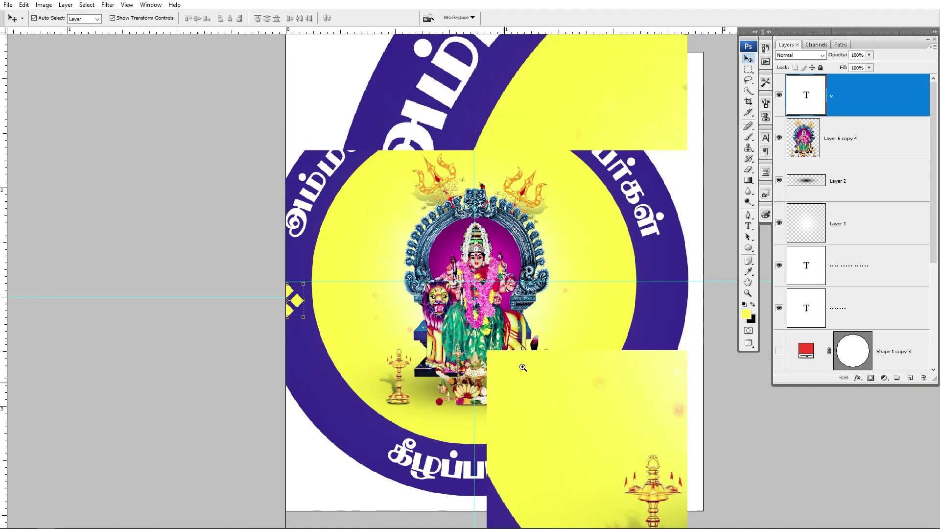
drag(415, 346, 423, 278)
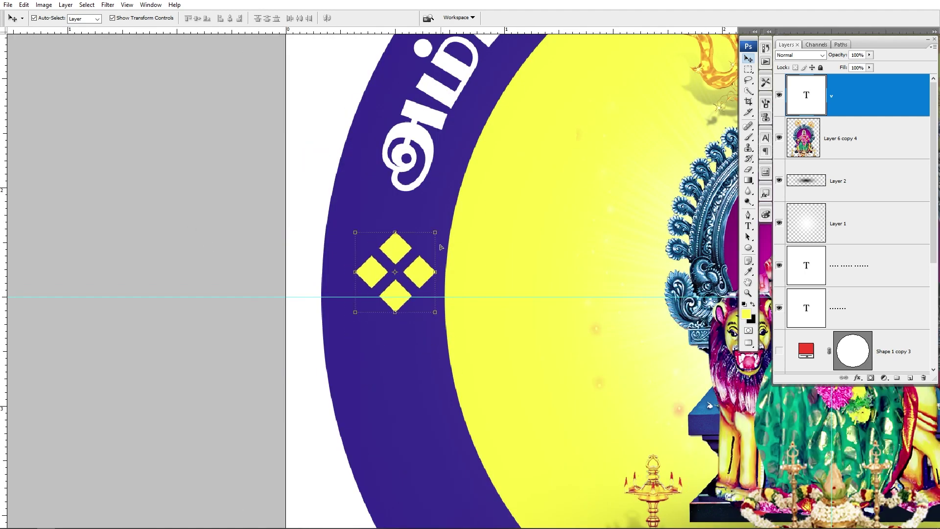
key(ctrl+t)
drag(445, 217, 433, 230)
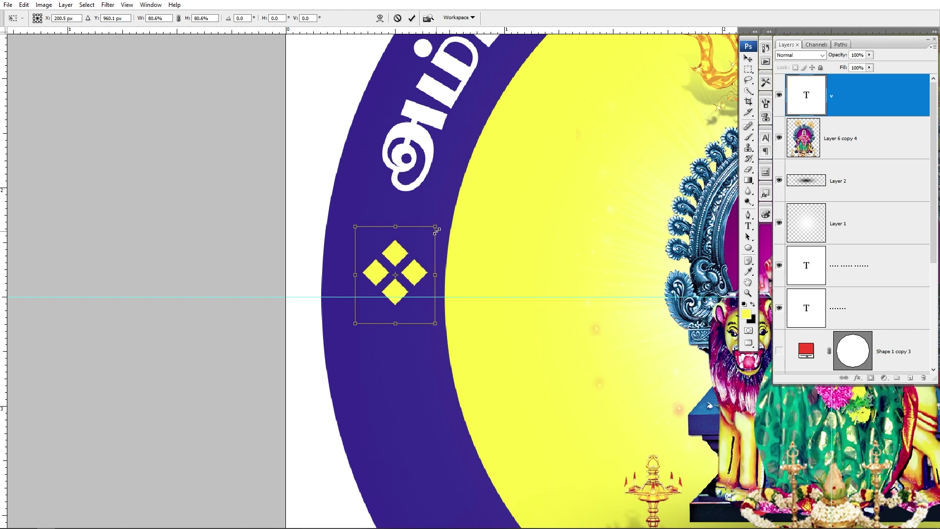
key(Return)
key(shift+Left)
key(shift+Right)
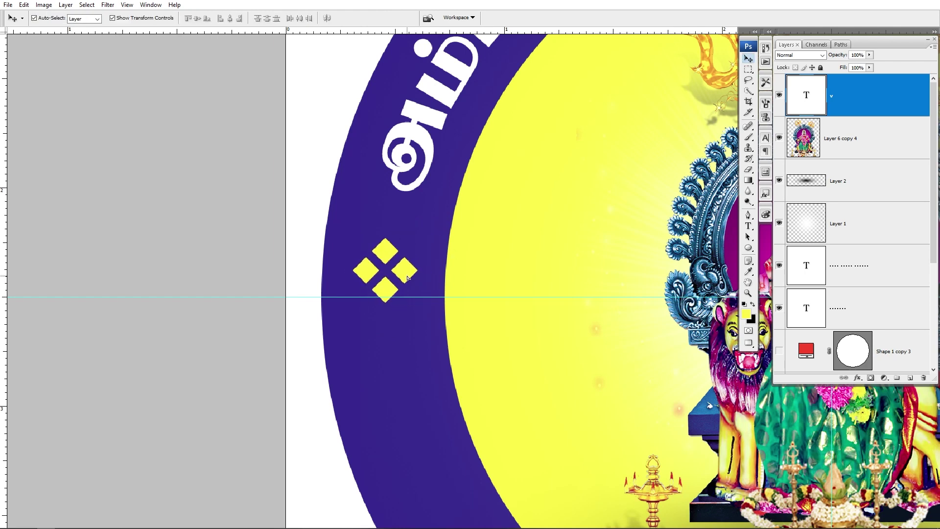
Duplicate the yellow symbol twice, spacing the copies down the left curve of the blue ring.
scroll(399, 283, down, 3)
drag(391, 288, 395, 341)
Select all three yellow symbols and nudge them together slightly down and to the left in the ring.
shift+click(364, 263)
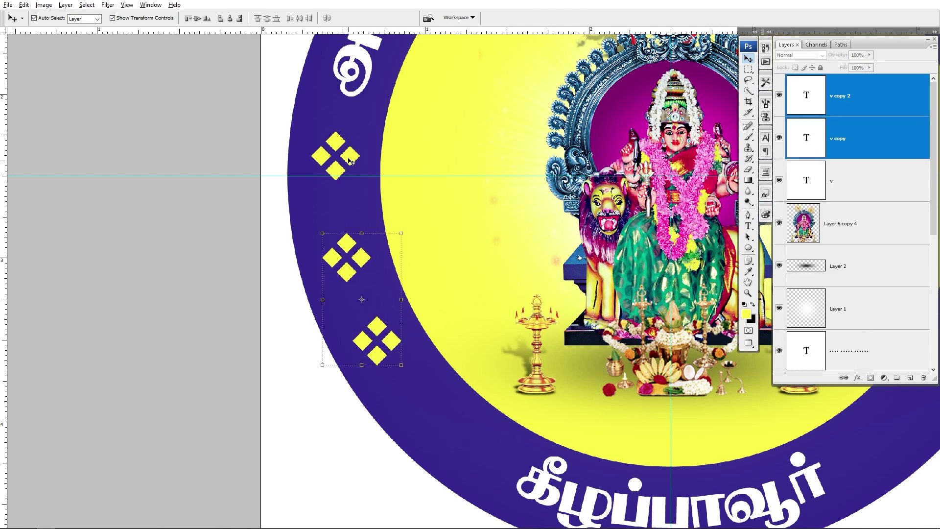
shift+click(350, 157)
key(Tab)
scroll(299, 314, down, 1)
drag(576, 382, 367, 391)
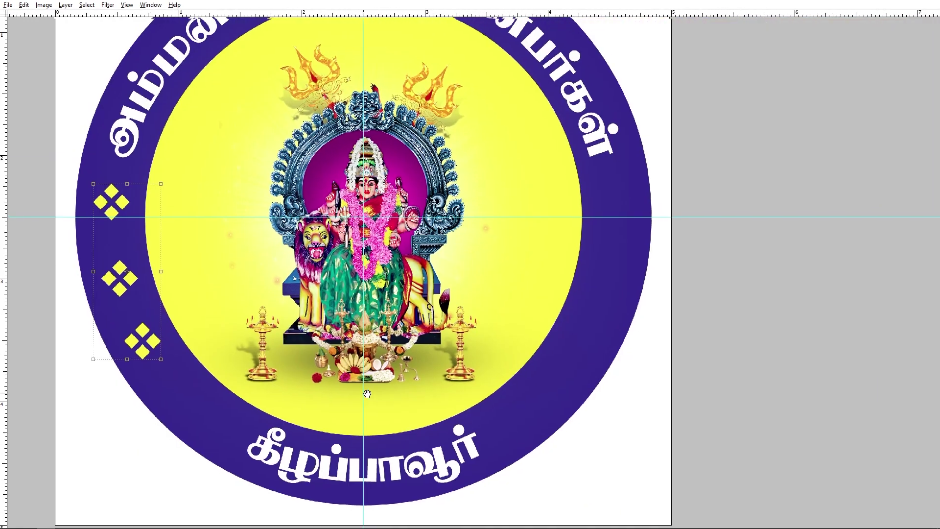
scroll(338, 402, down, 1)
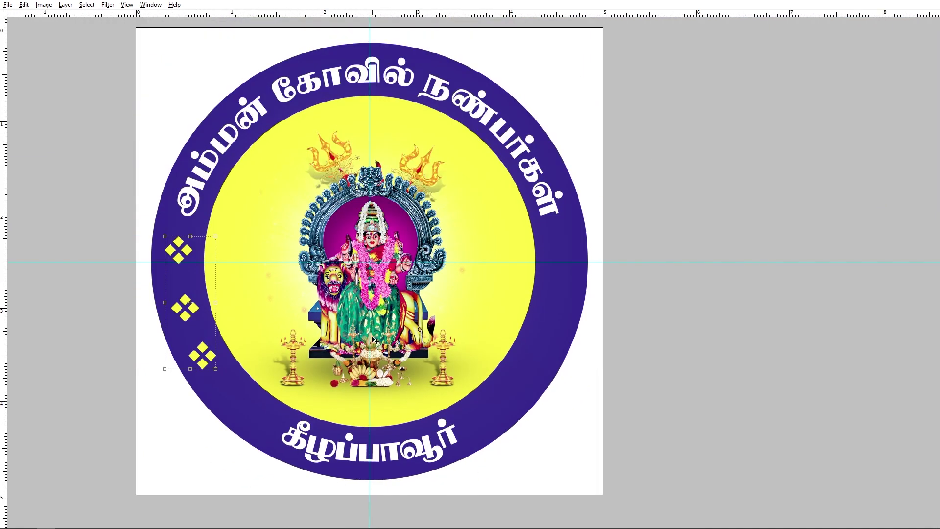
key(Down)
key(Down)
key(Left)
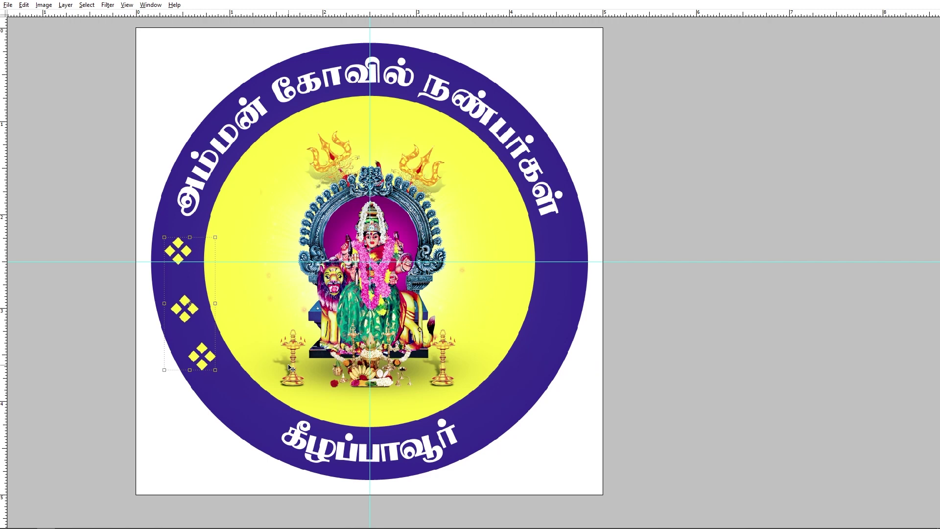
key(Tab)
Duplicate the three symbol layers, flip the copies horizontally and place them on the opposite side of the blue ring.
right_click(864, 184)
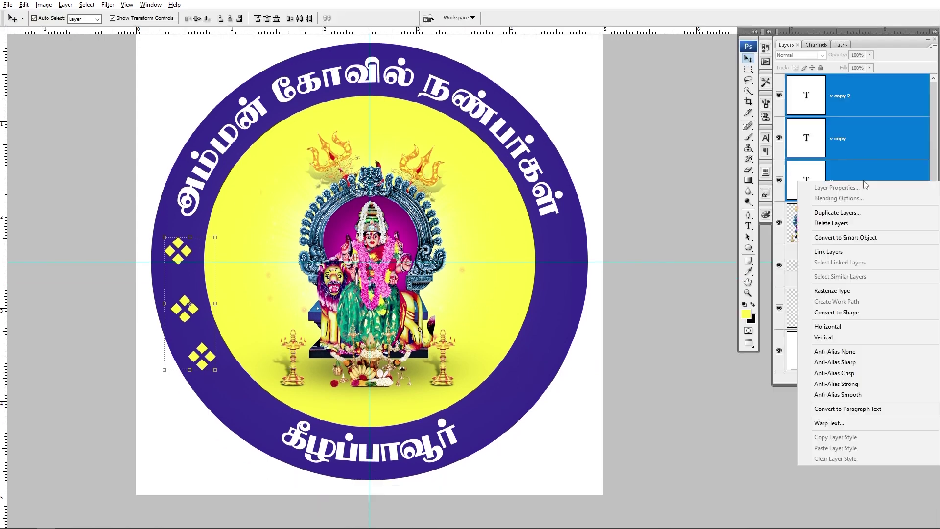
click(857, 217)
click(544, 163)
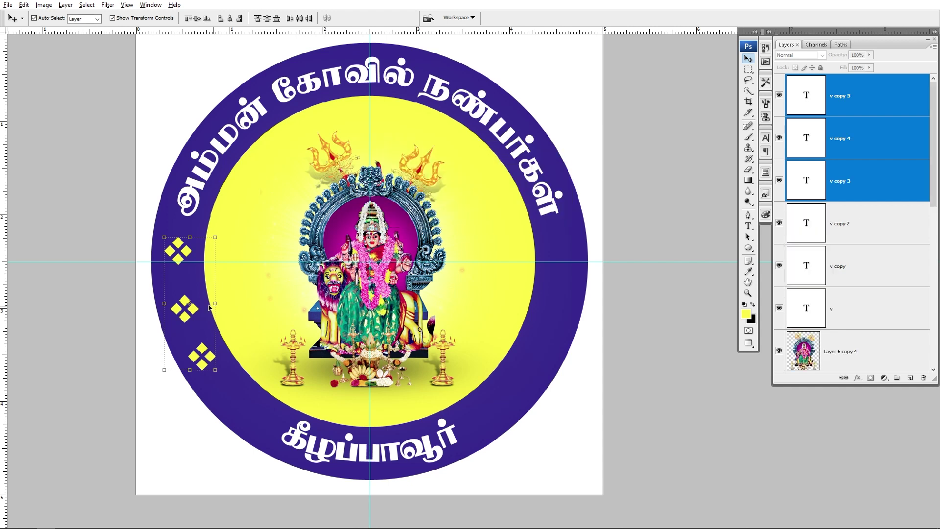
key(ctrl+t)
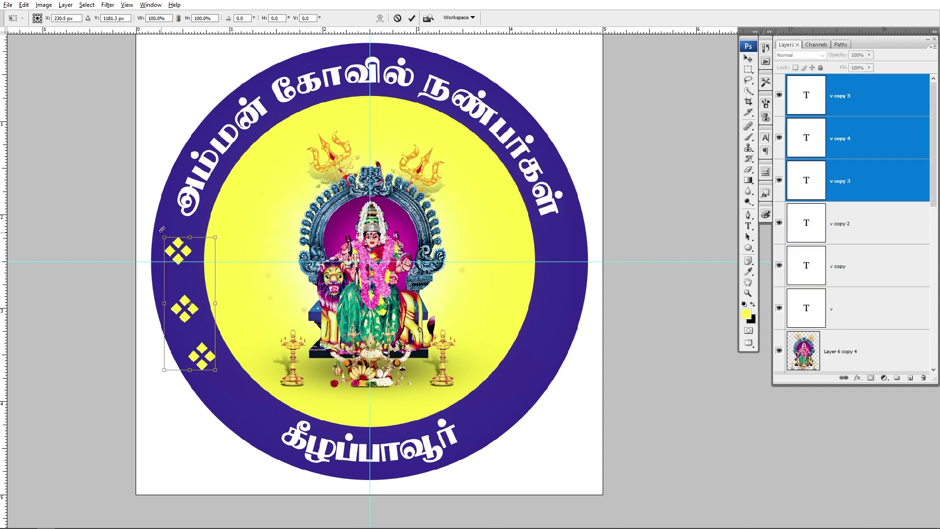
right_click(184, 353)
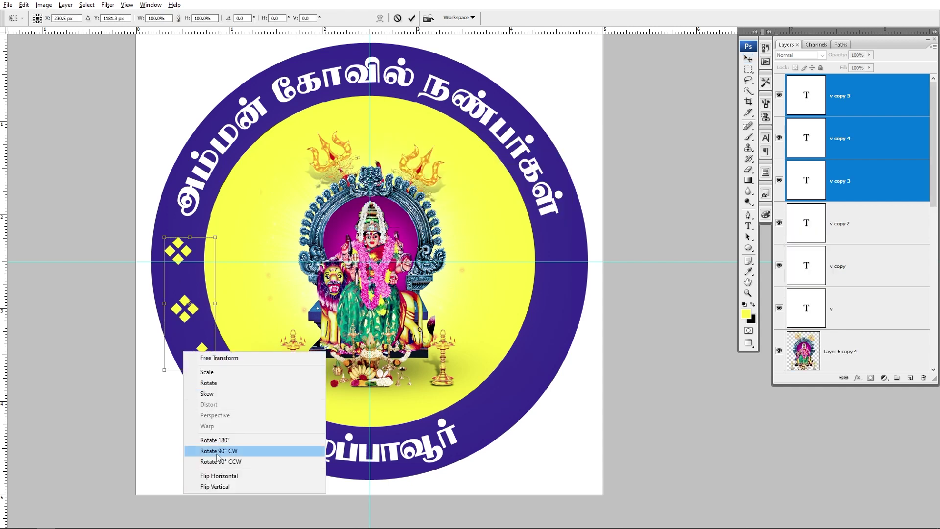
click(202, 477)
drag(195, 320, 557, 312)
key(Return)
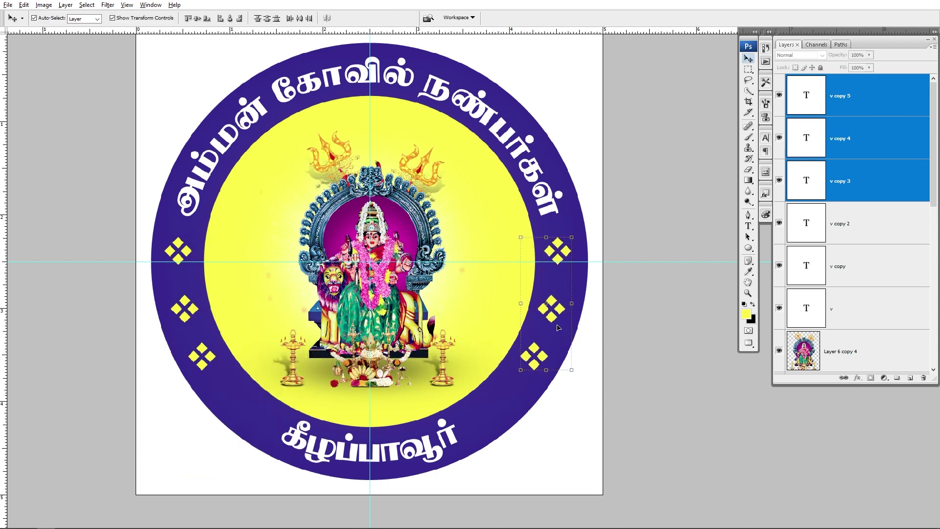
click(668, 385)
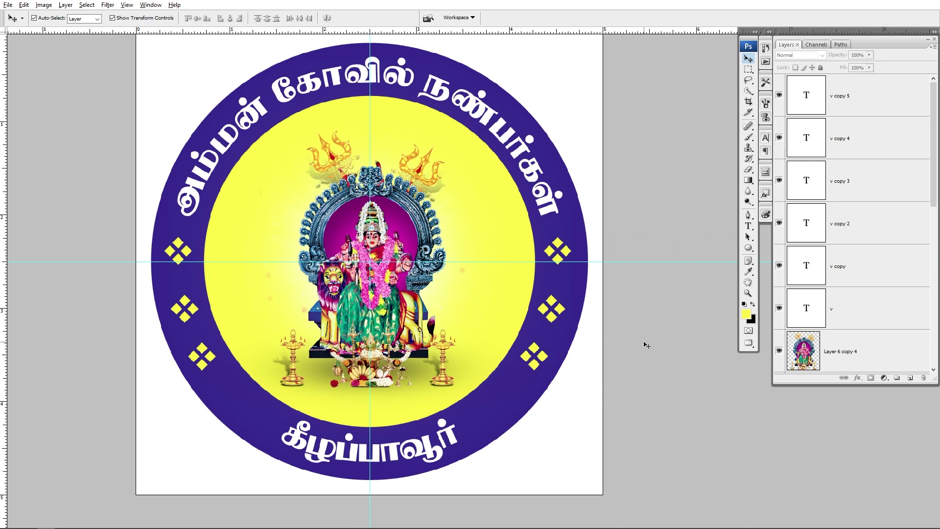
Try adding a fourth symbol below the lowest one on the right side of the ring.
click(543, 358)
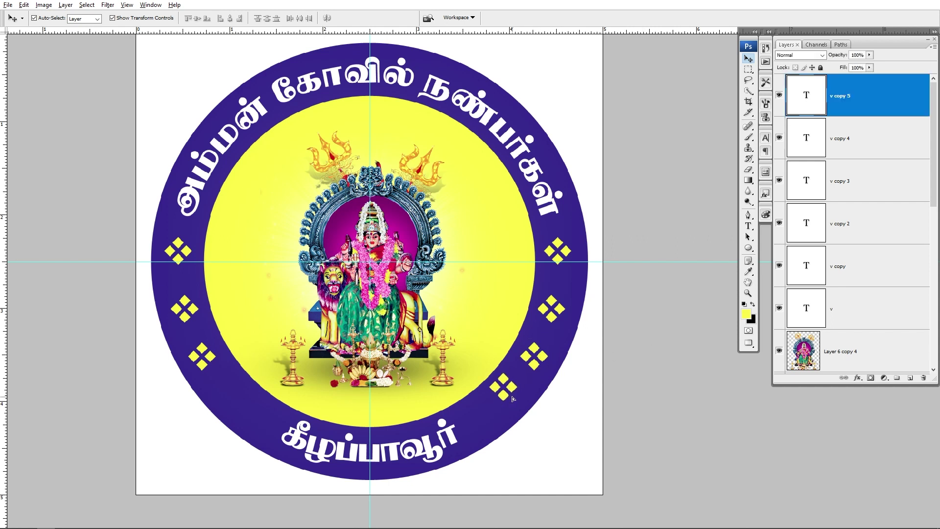
click(659, 409)
Hide the guides and view the complete logo.
key(ctrl+minus)
key(ctrl+semicolon)
key(ctrl+0)
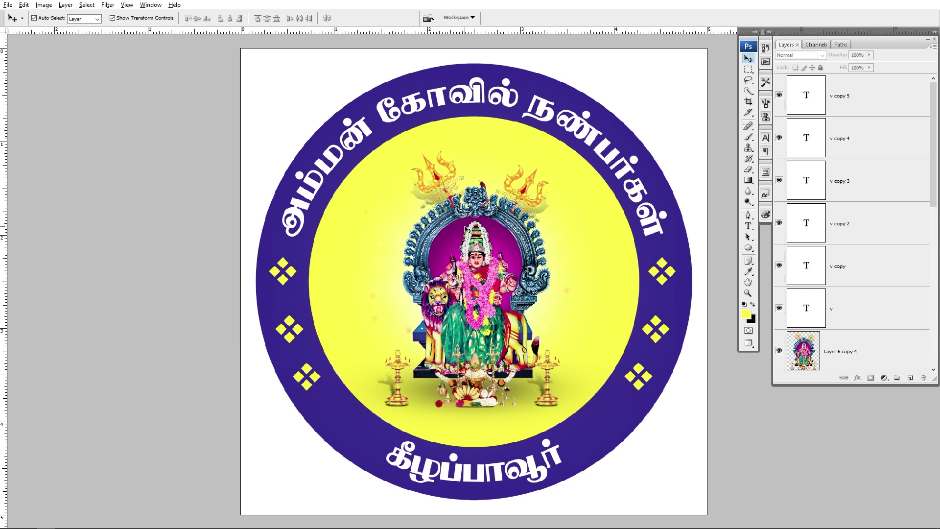
scroll(359, 132, down, 1)
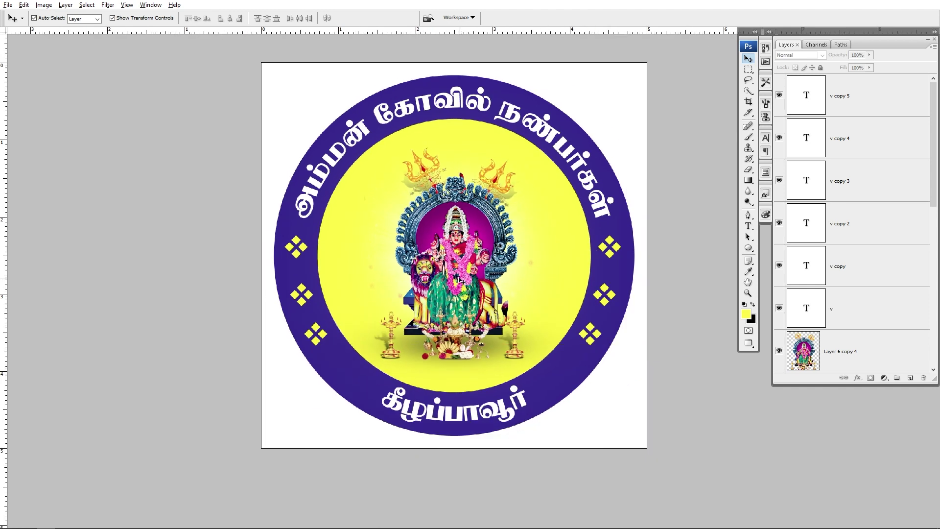
Recolour the logo's outer ring shape from blue to a dark teal.
click(581, 372)
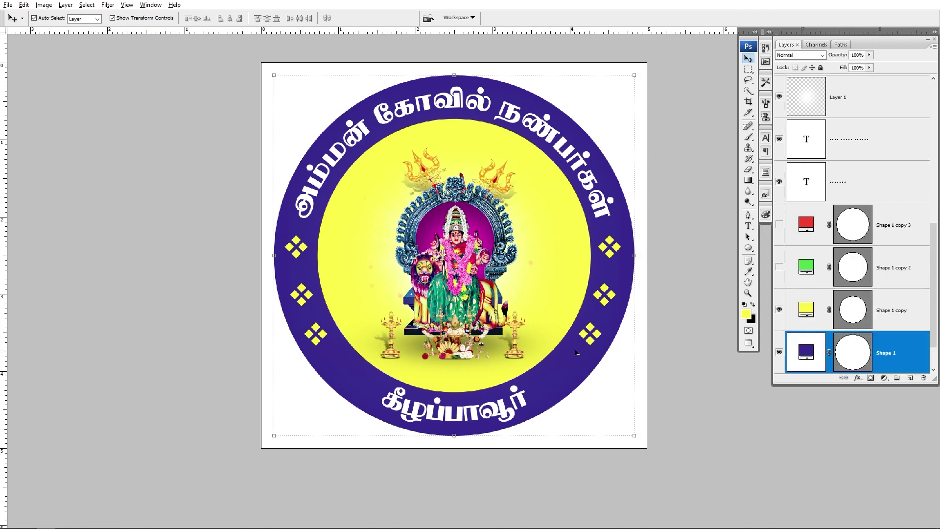
double_click(807, 354)
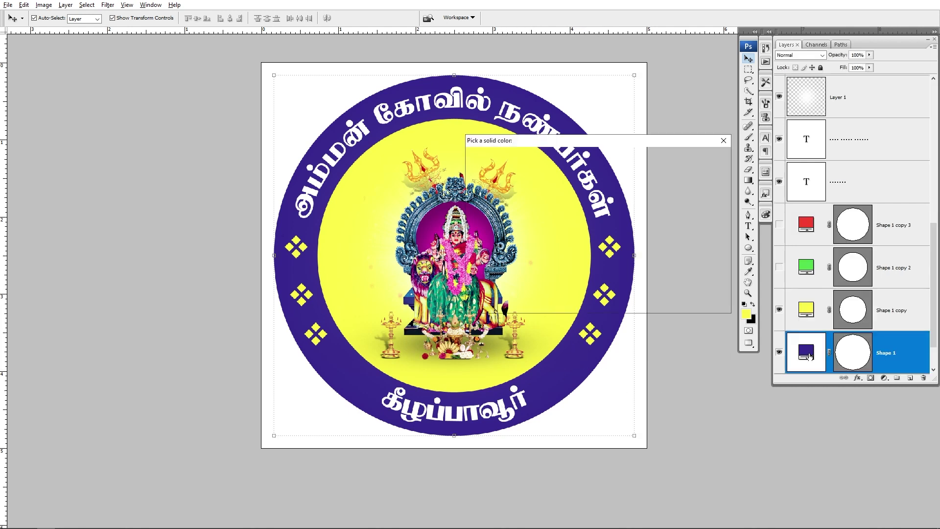
click(608, 276)
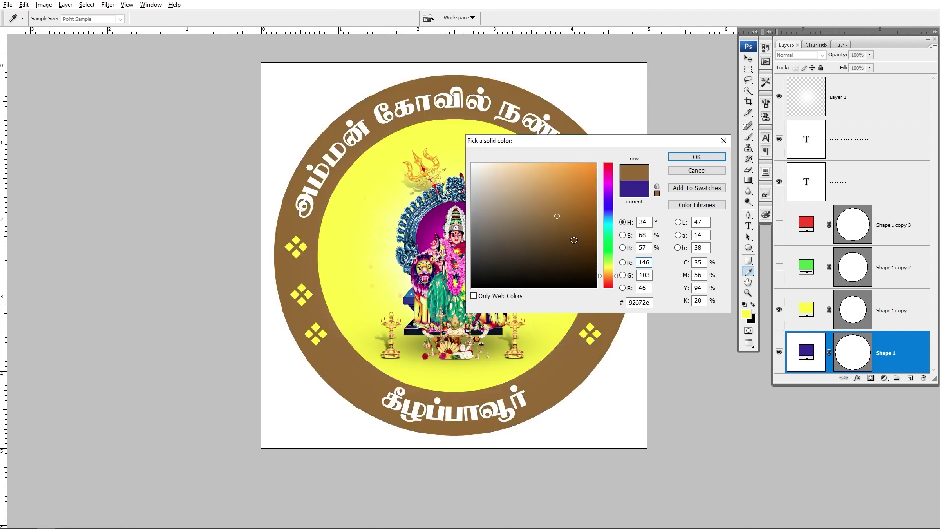
click(587, 243)
drag(592, 142, 715, 91)
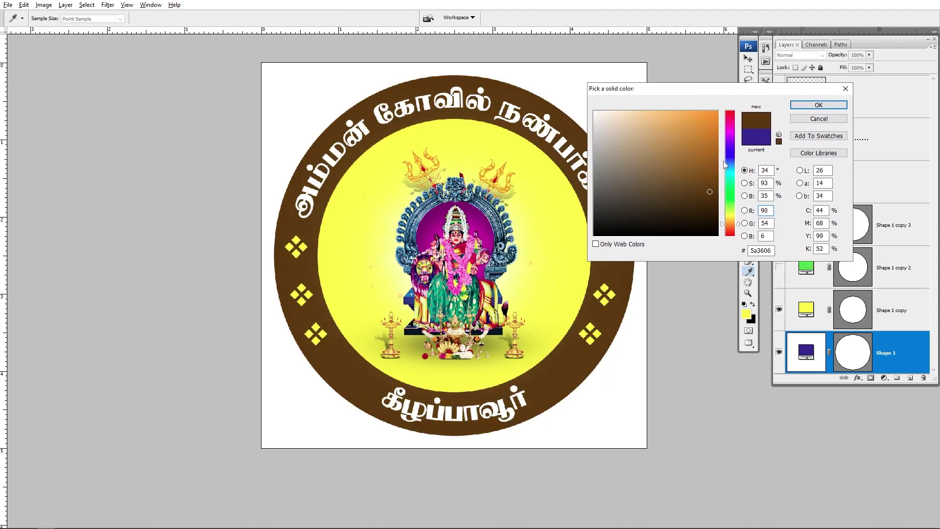
click(733, 197)
mouse_move(734, 166)
mouse_down()
mouse_move(738, 148)
mouse_move(737, 170)
mouse_up()
key(Return)
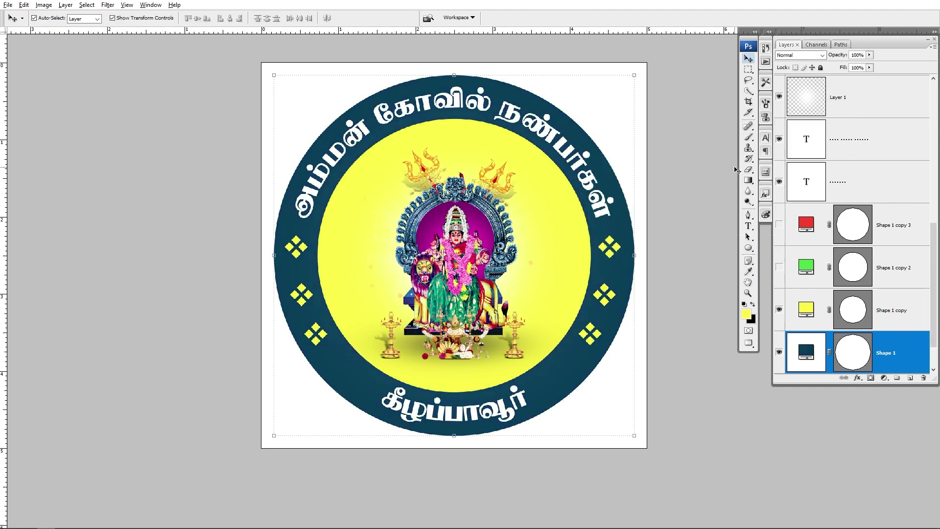
Recolour the logo's inner circle to pale cyan, #d0fffc.
double_click(807, 309)
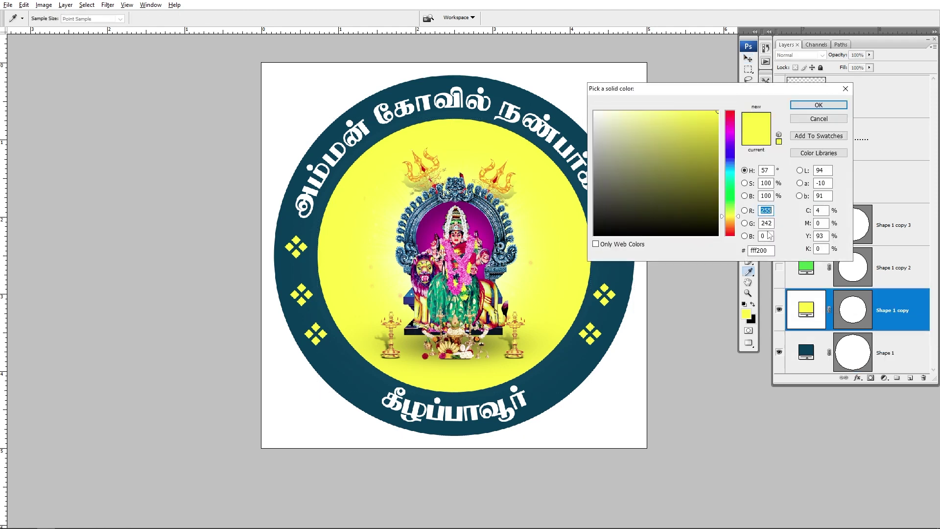
drag(738, 224, 738, 175)
mouse_move(634, 130)
mouse_down()
mouse_move(616, 100)
mouse_move(624, 105)
mouse_up()
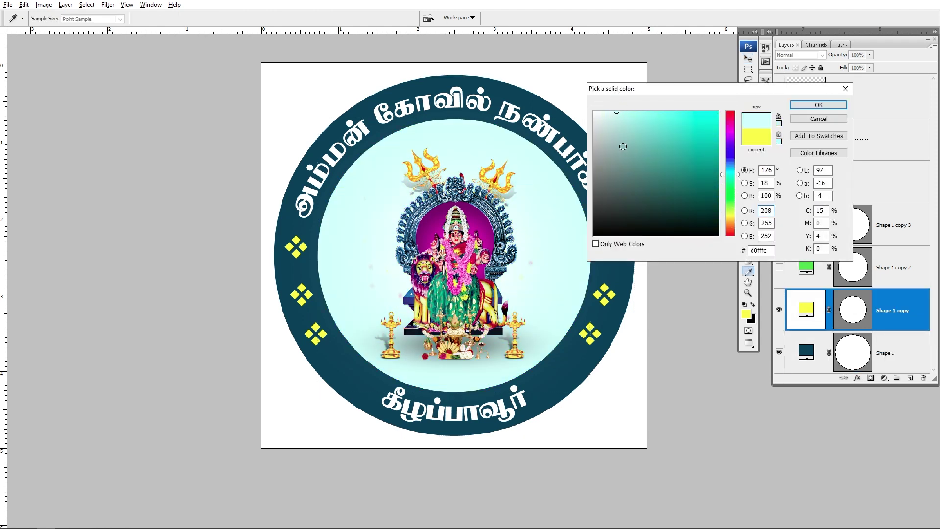
key(Return)
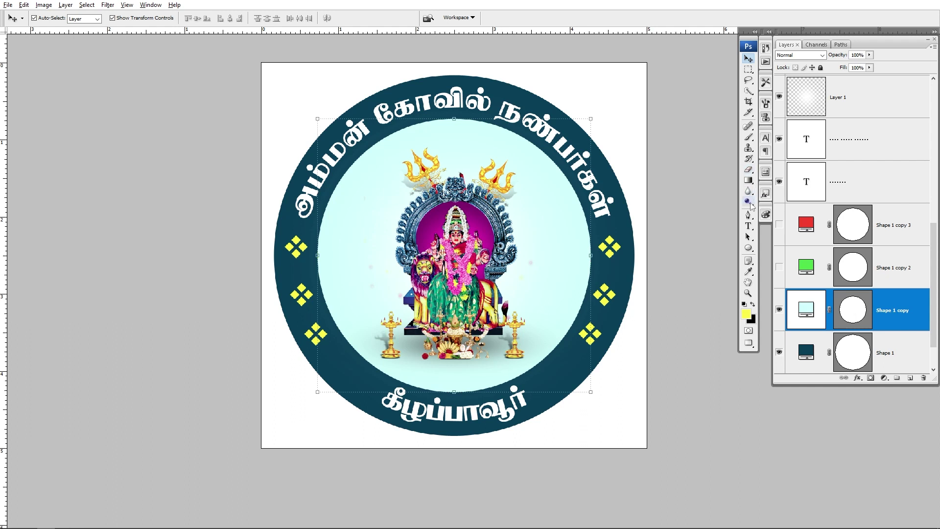
click(751, 227)
click(490, 118)
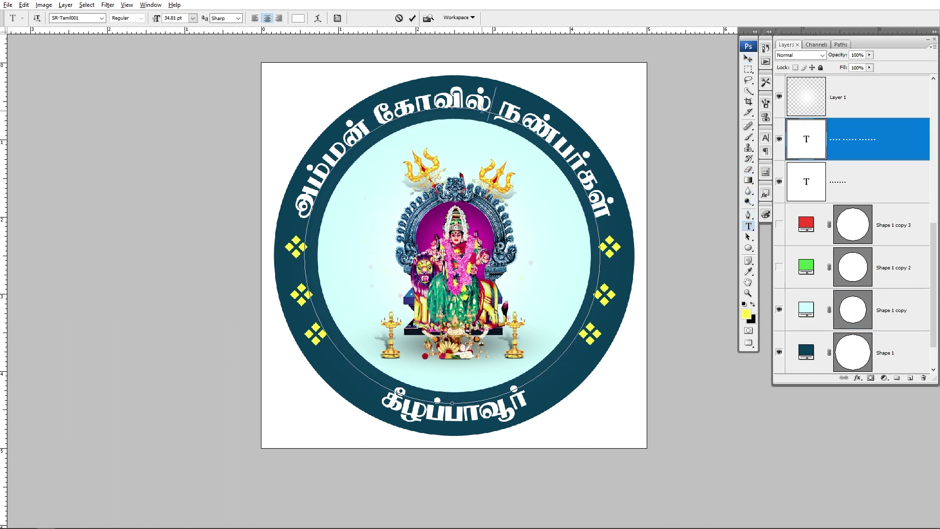
click(747, 59)
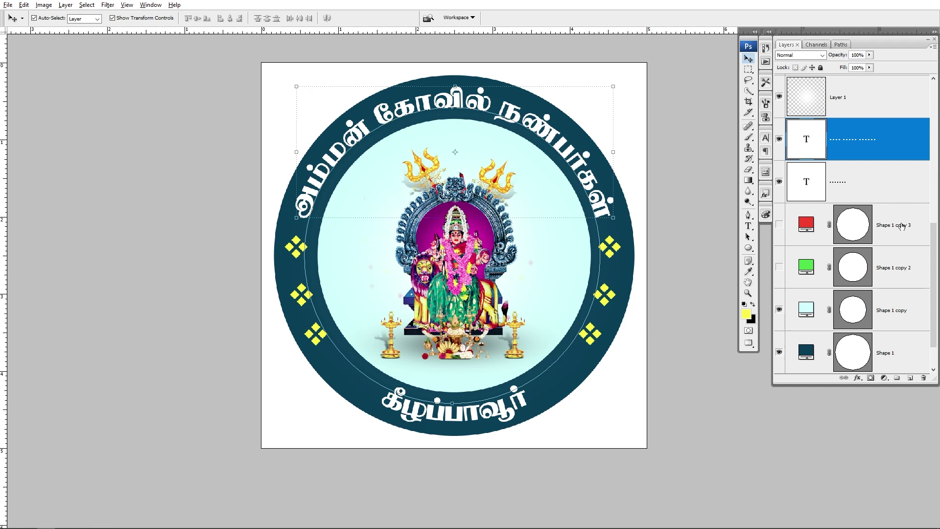
Show the hidden red and green circle layers for a look and hide both again.
click(779, 224)
click(779, 267)
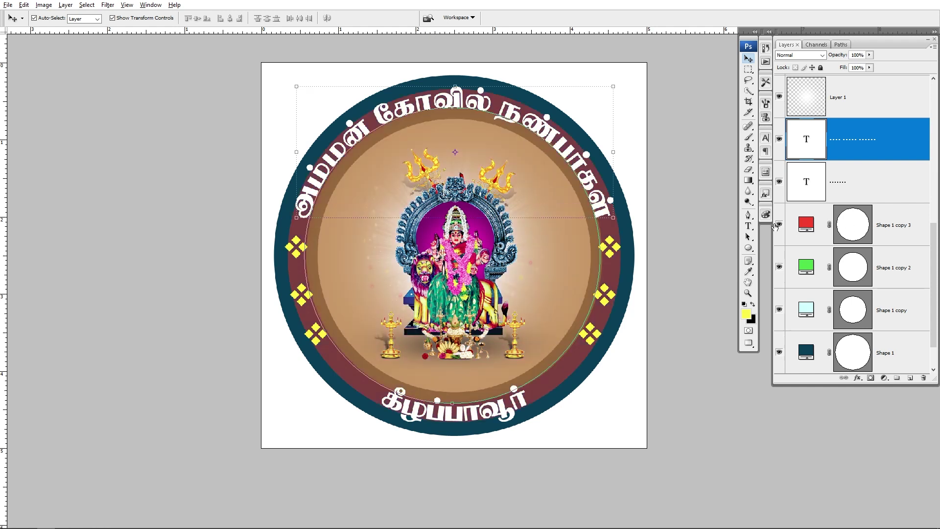
click(779, 267)
click(779, 267)
click(779, 267)
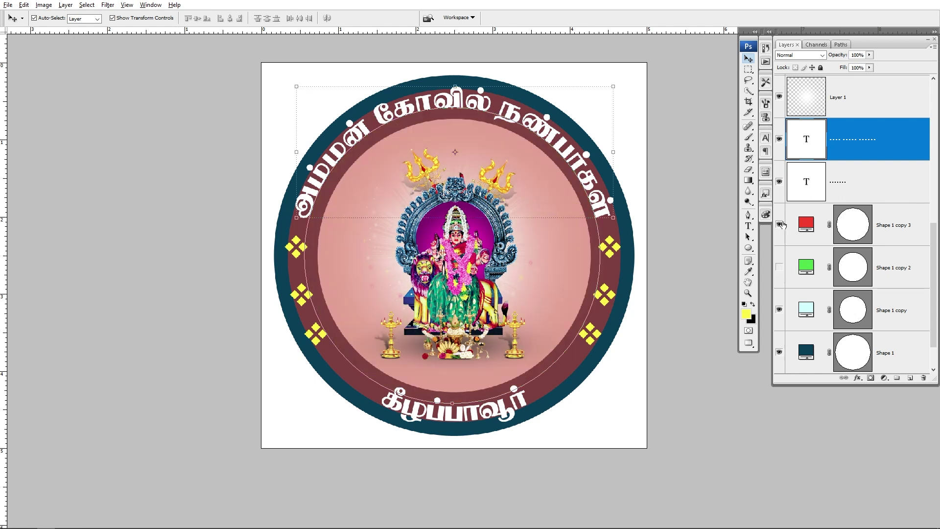
click(780, 224)
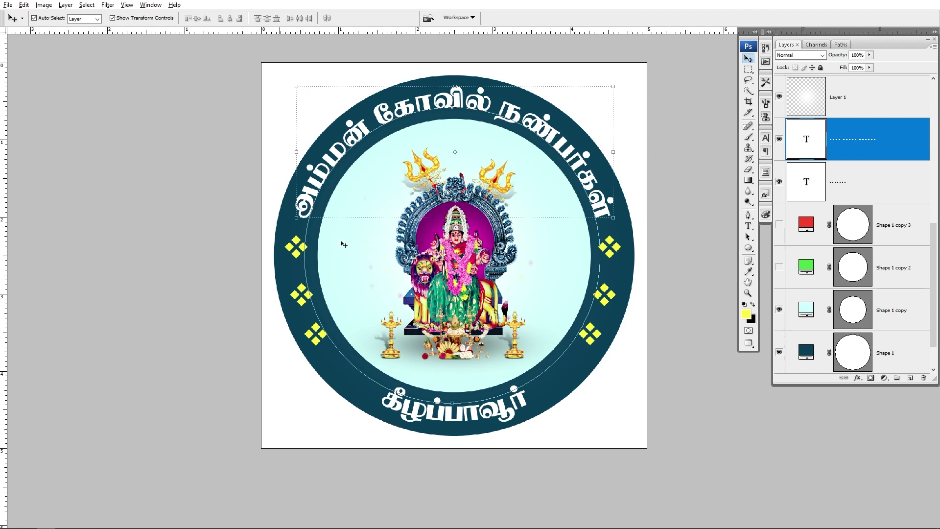
Deselect the logo's layers and open Design.jpg from the Editing folder.
scroll(420, 283, down, 1)
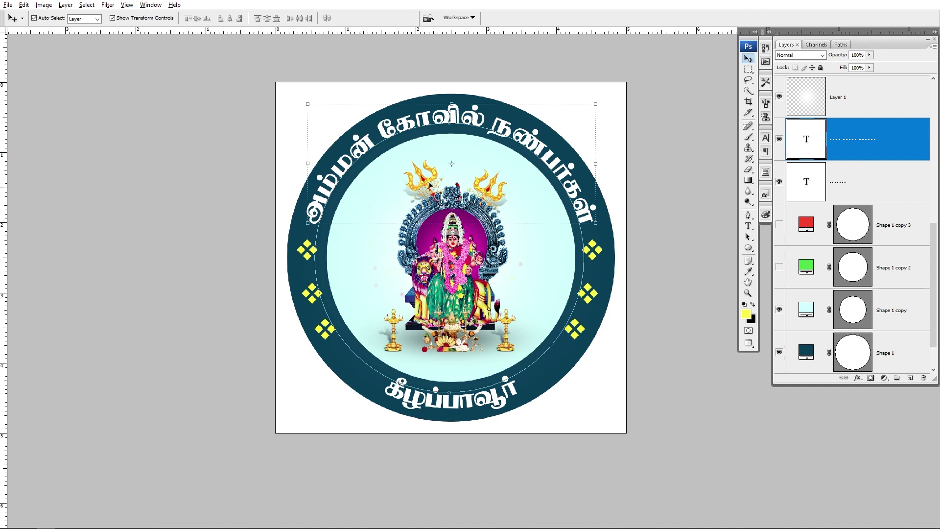
click(691, 414)
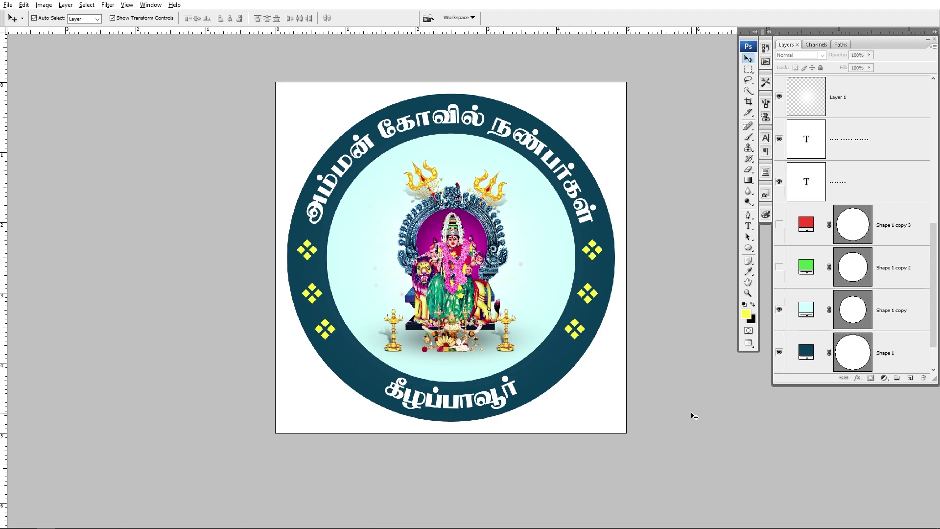
key(alt+Tab)
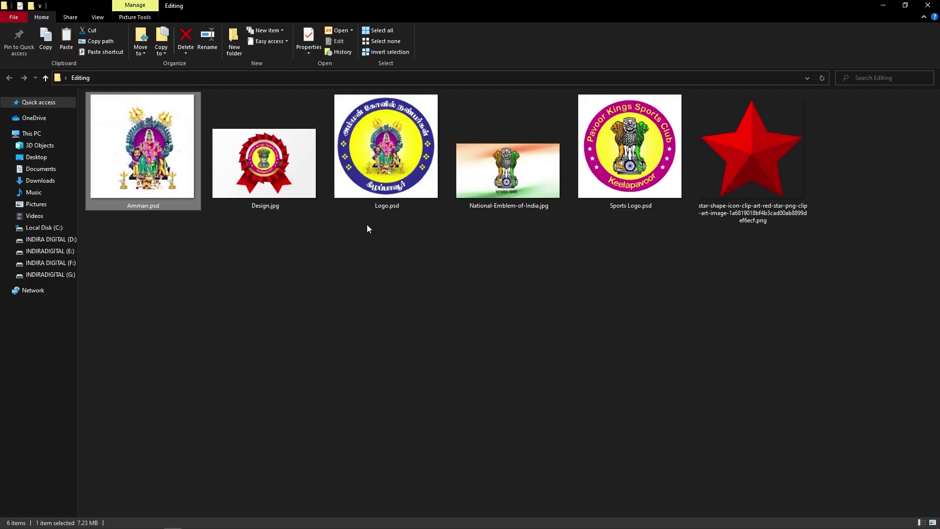
double_click(250, 167)
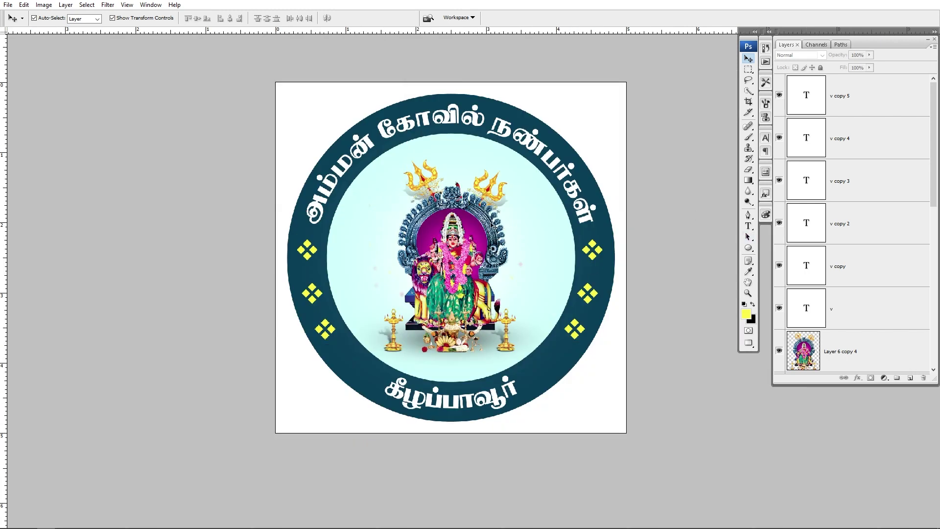
Return to floating document windows and close the untitled symbol document without saving it.
click(494, 226)
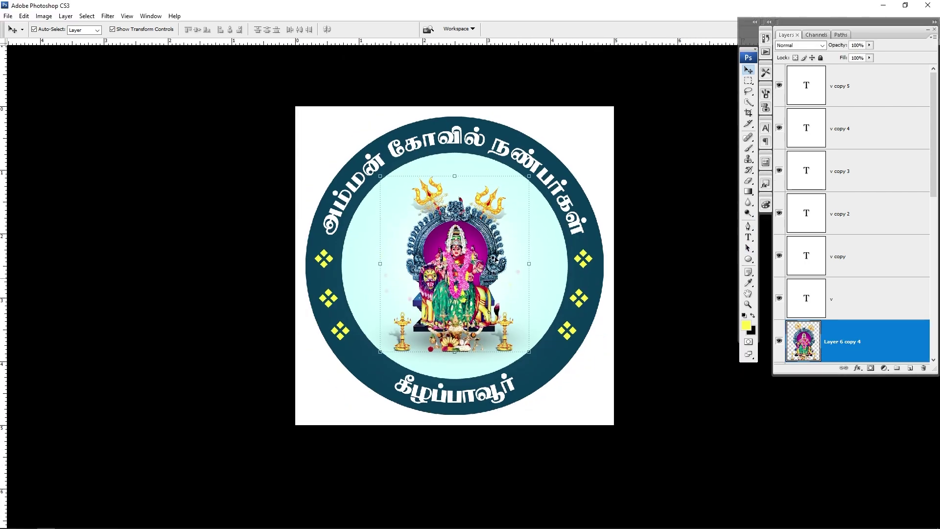
key(f)
click(712, 253)
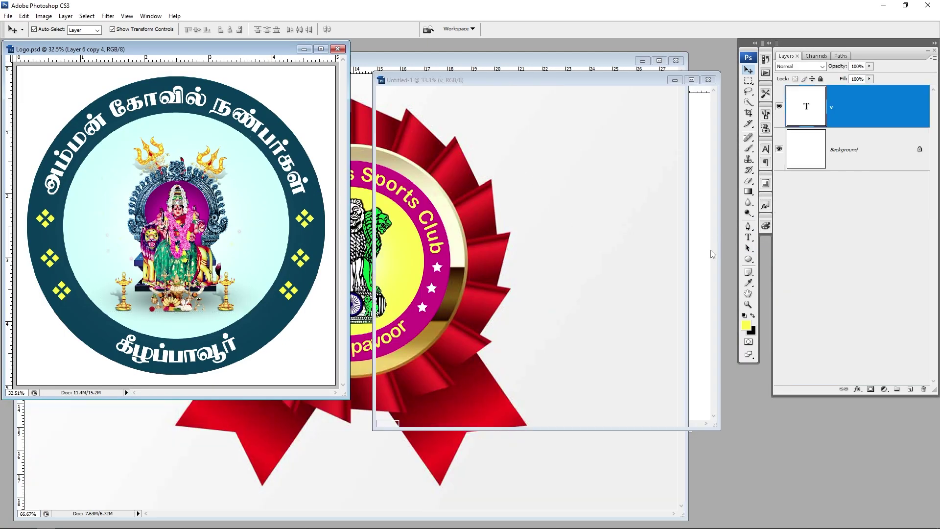
key(ctrl+w)
key(n)
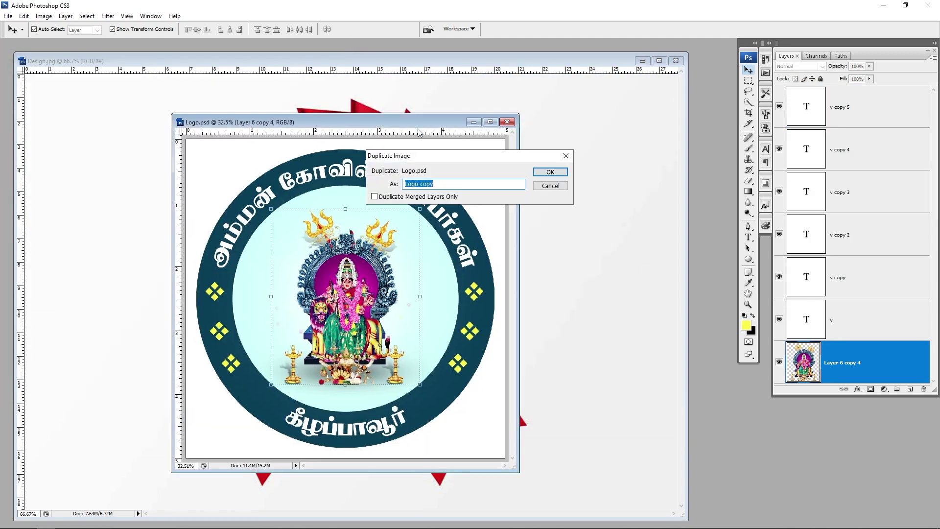
Duplicate Logo.psd as Logo copy and close the original document.
key(Return)
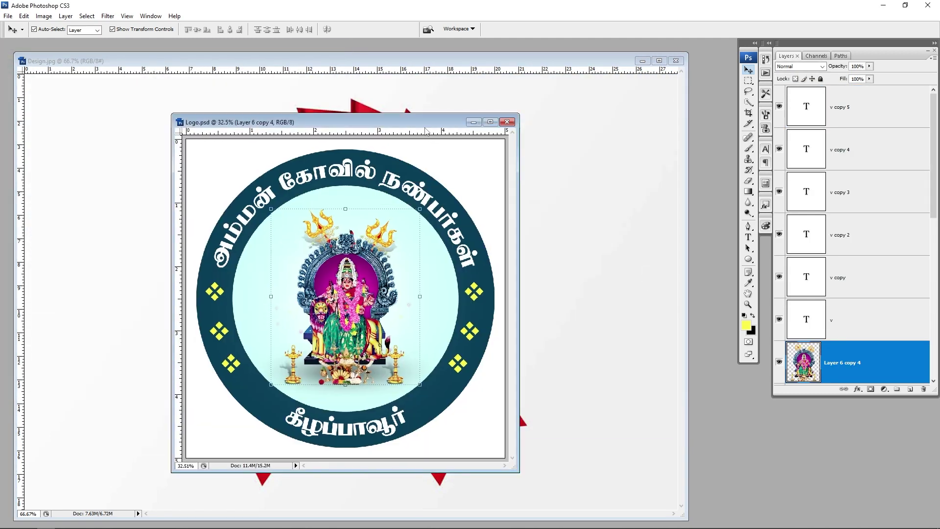
drag(513, 148, 538, 156)
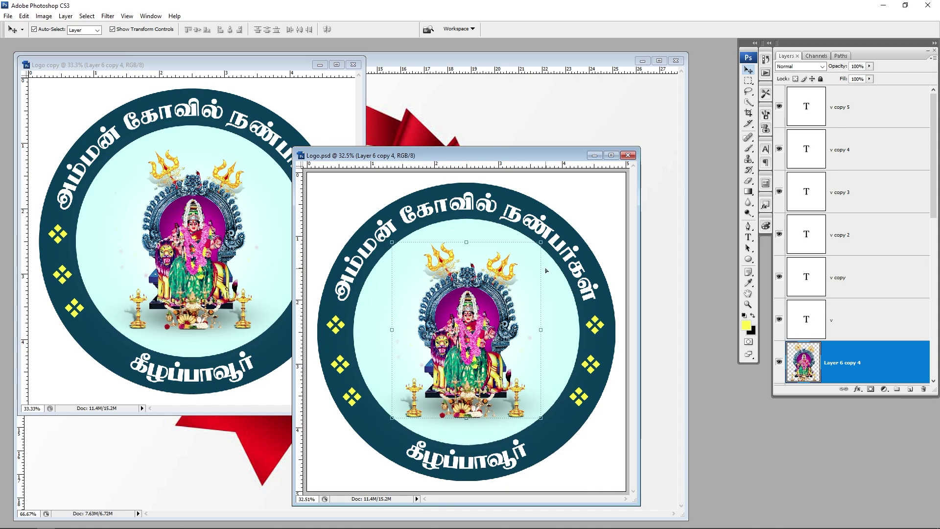
key(ctrl+w)
click(233, 99)
key(ctrl+s)
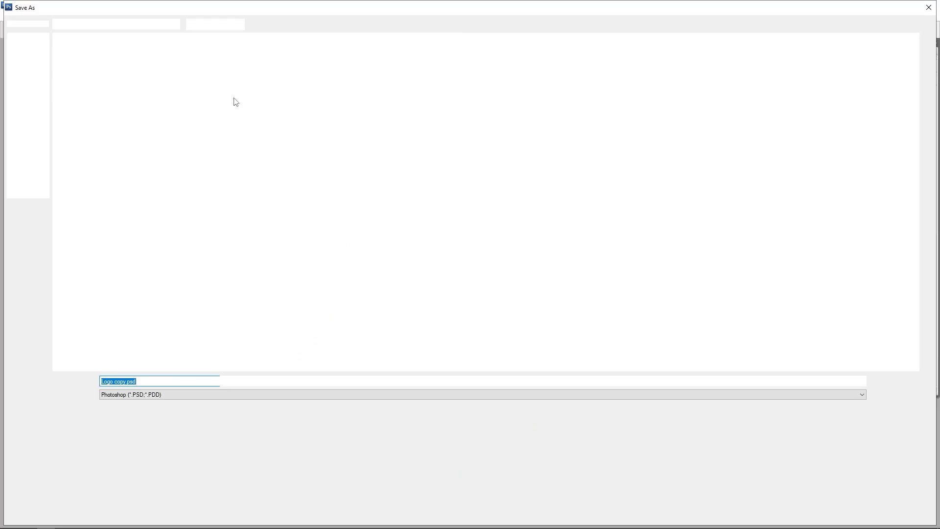
key(Escape)
Hide the white Background layer in Logo copy and merge all visible layers.
drag(233, 65, 629, 132)
scroll(853, 293, down, 1)
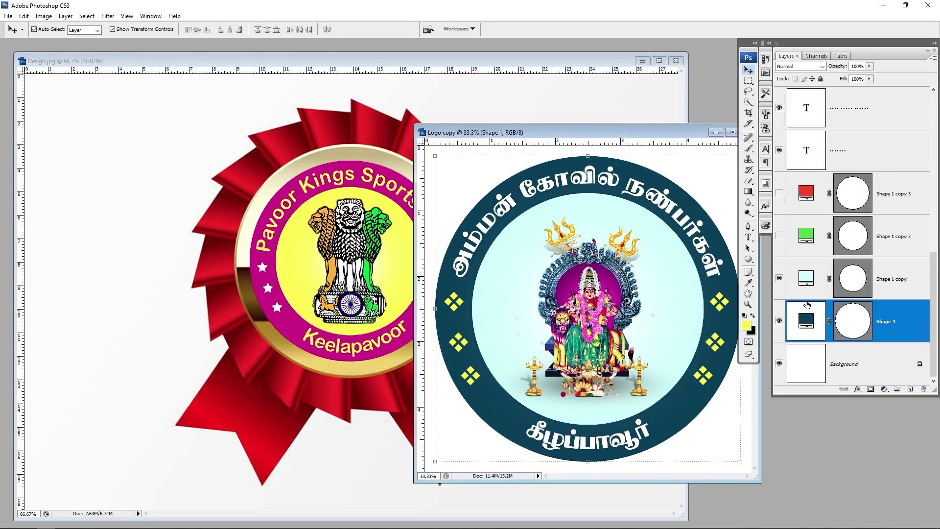
click(780, 366)
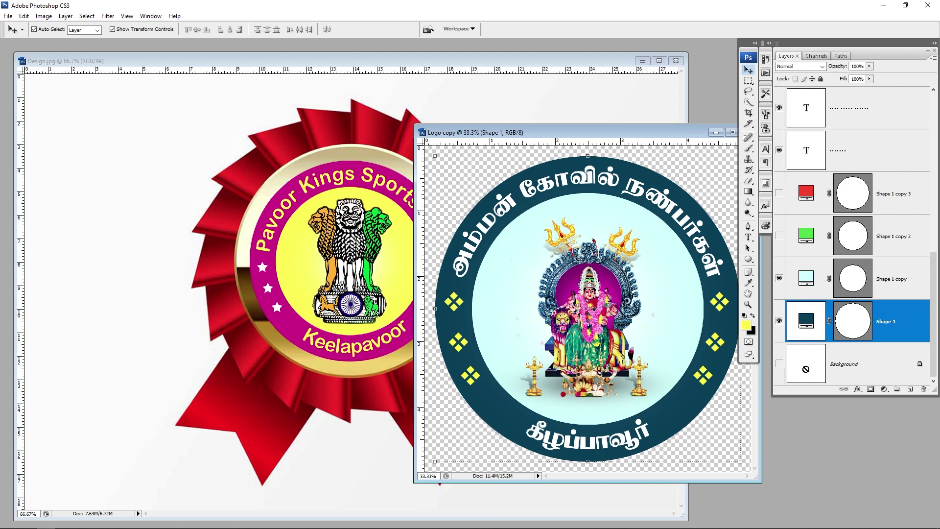
key(shift+ctrl+e)
Place the merged logo in Design.jpg and scale it to about 33.9% to fit inside the rosette's gold ring.
drag(539, 263, 336, 256)
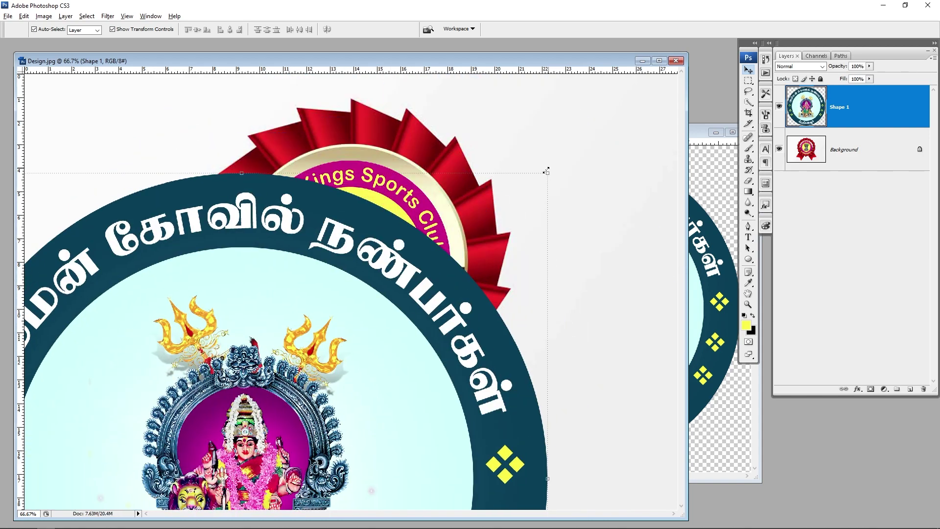
drag(546, 171, 420, 322)
drag(256, 447, 392, 263)
drag(537, 137, 478, 192)
drag(356, 296, 347, 277)
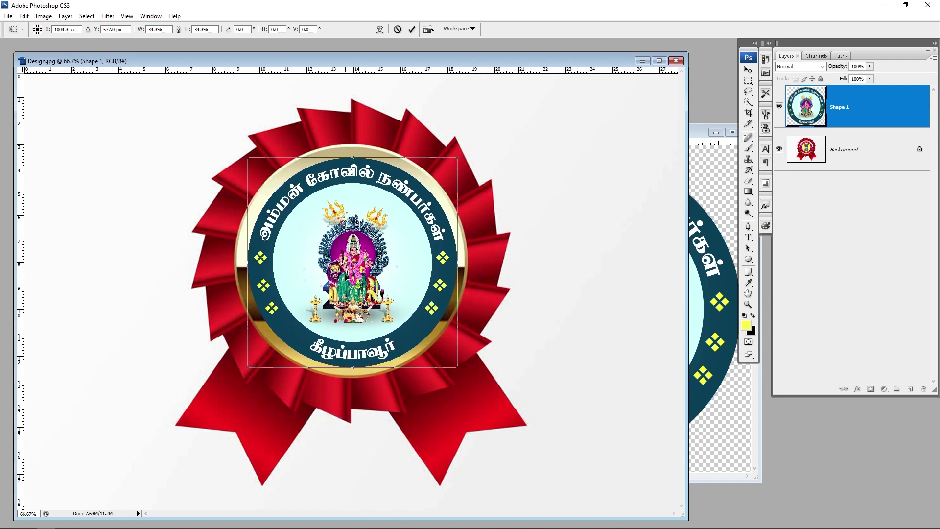
drag(457, 368, 456, 367)
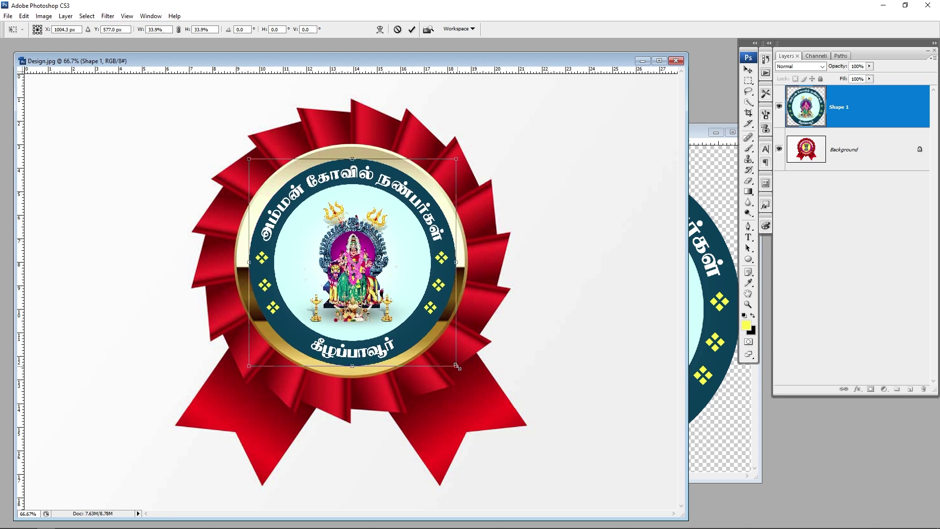
key(Return)
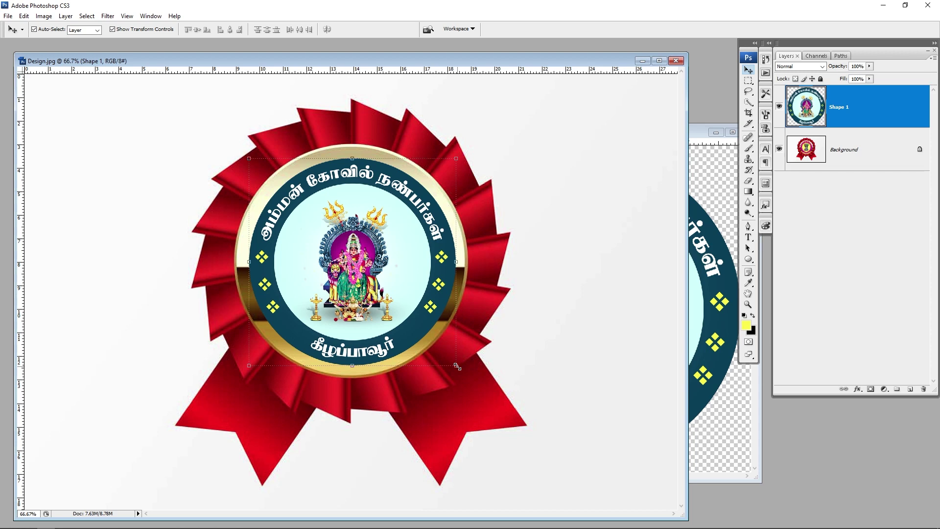
View the rosette design full screen on black with the panels and rulers hidden.
key(f)
key(f)
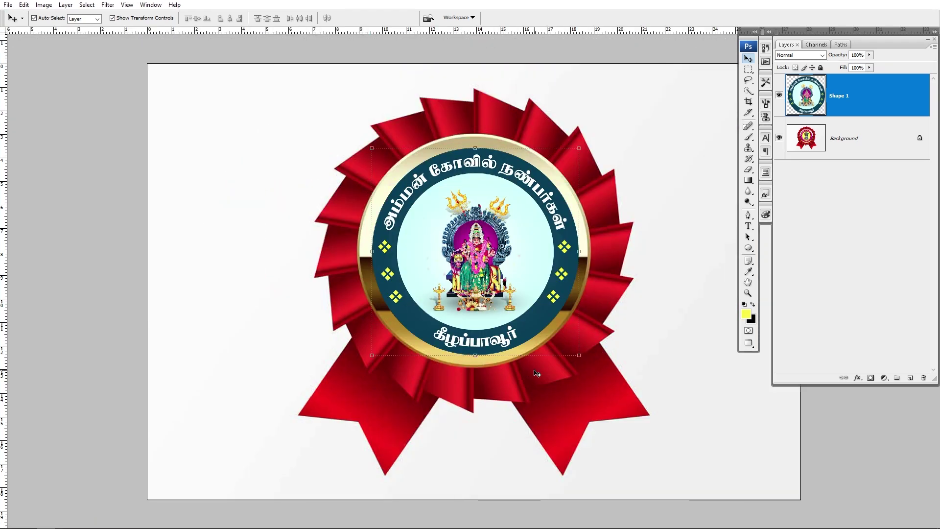
key(Tab)
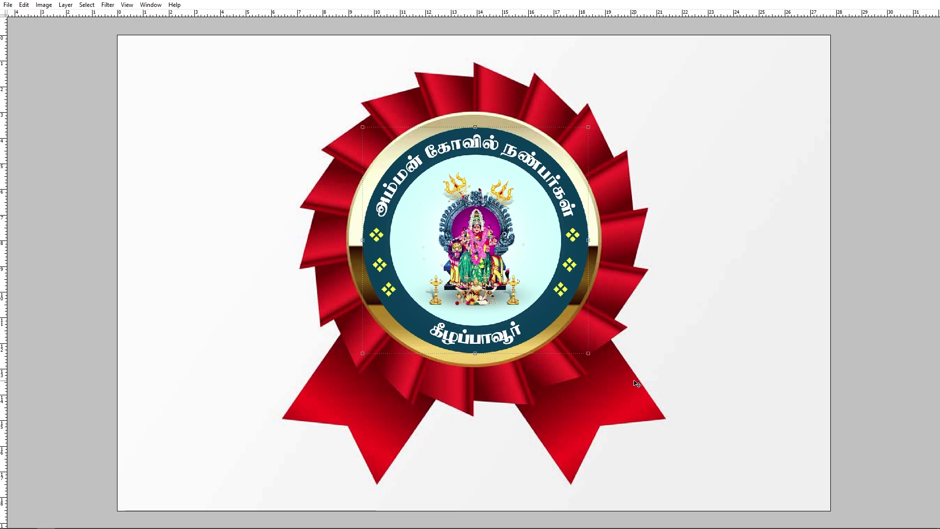
key(ctrl+r)
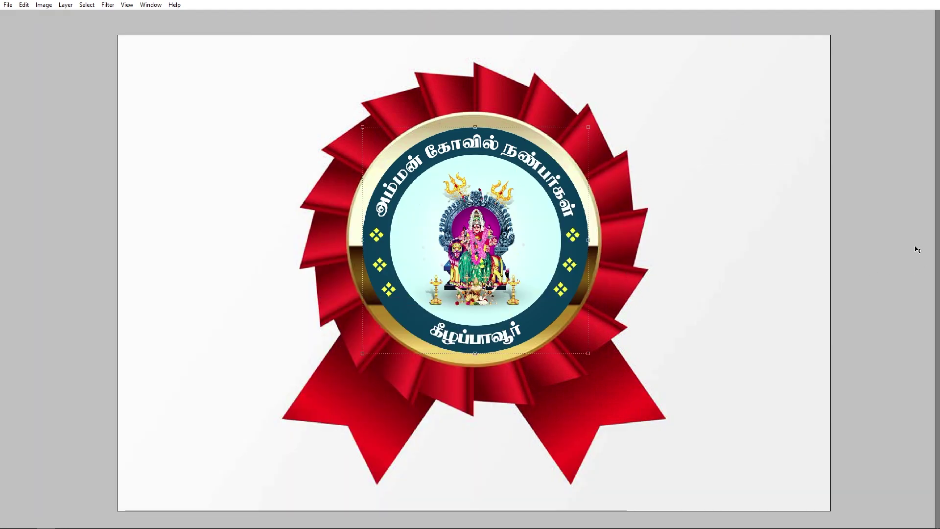
right_click(914, 248)
click(858, 260)
key(f)
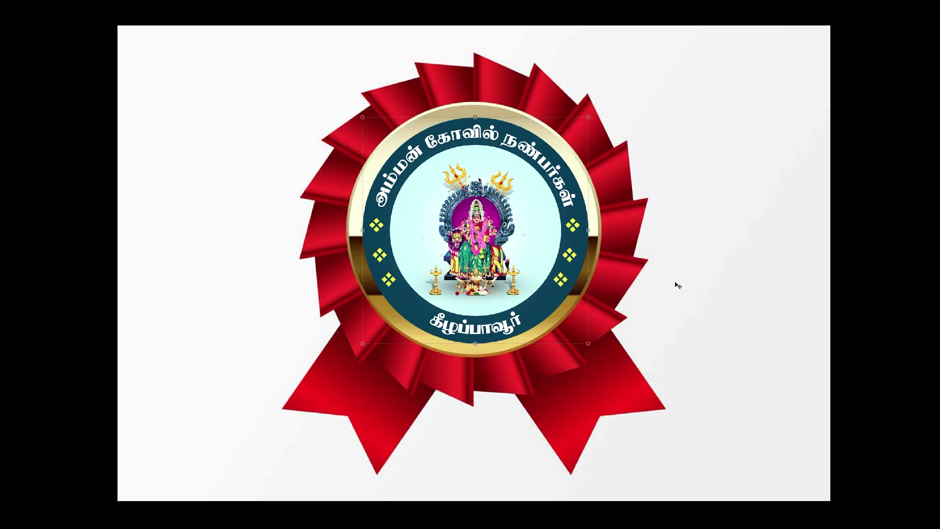
Try recolouring the Background layer's red ribbon green by shifting the Reds hue to +133 with Hue/Saturation.
right_click(621, 254)
click(643, 263)
key(ctrl+u)
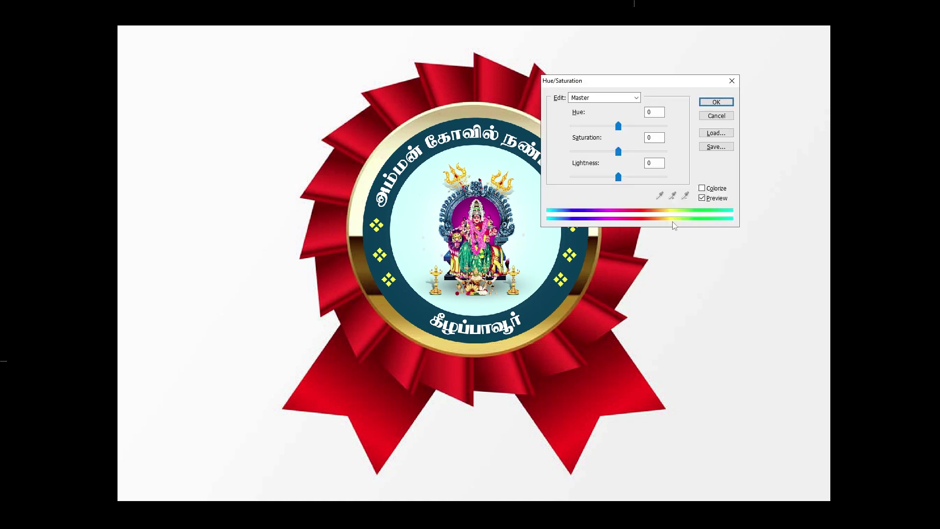
click(594, 98)
click(593, 114)
drag(606, 84, 758, 82)
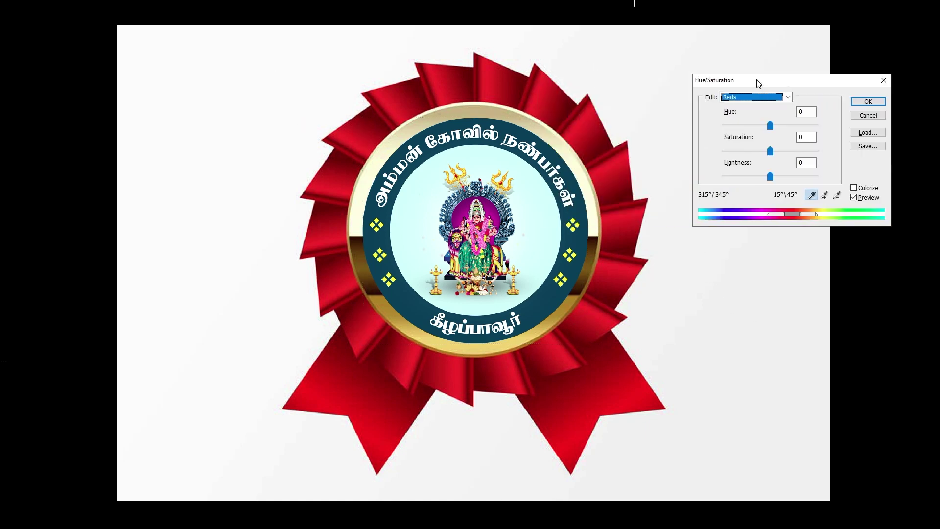
mouse_move(770, 125)
mouse_down()
mouse_move(731, 127)
mouse_move(804, 126)
mouse_move(820, 146)
mouse_move(811, 148)
mouse_move(835, 129)
mouse_move(716, 133)
mouse_move(770, 128)
mouse_up()
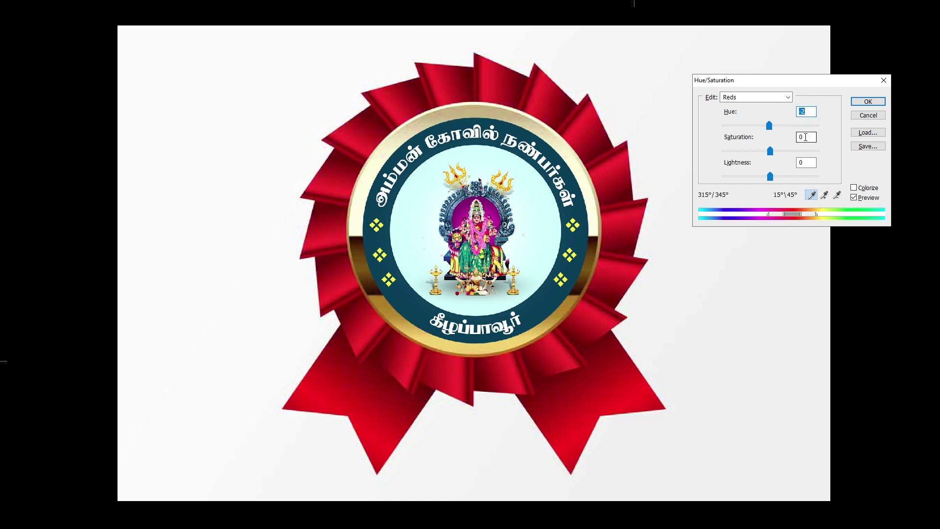
key(ctrl+z)
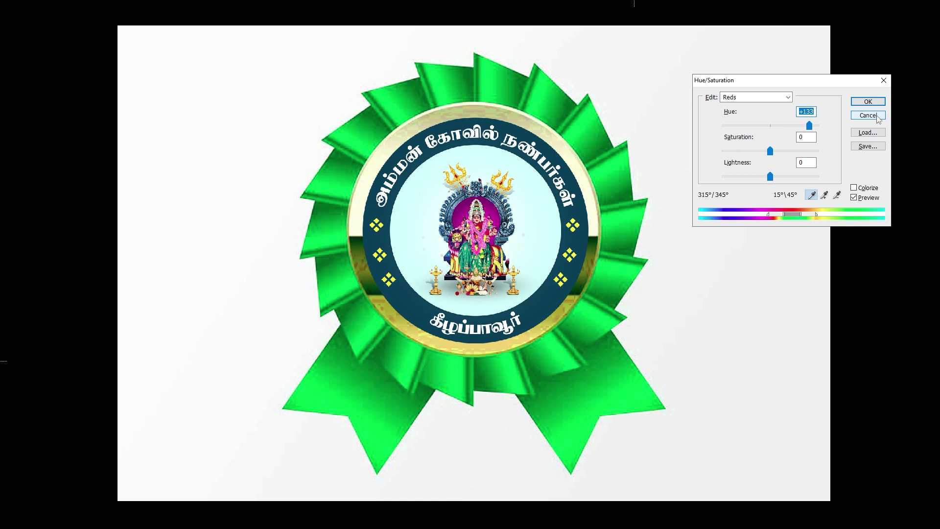
click(878, 117)
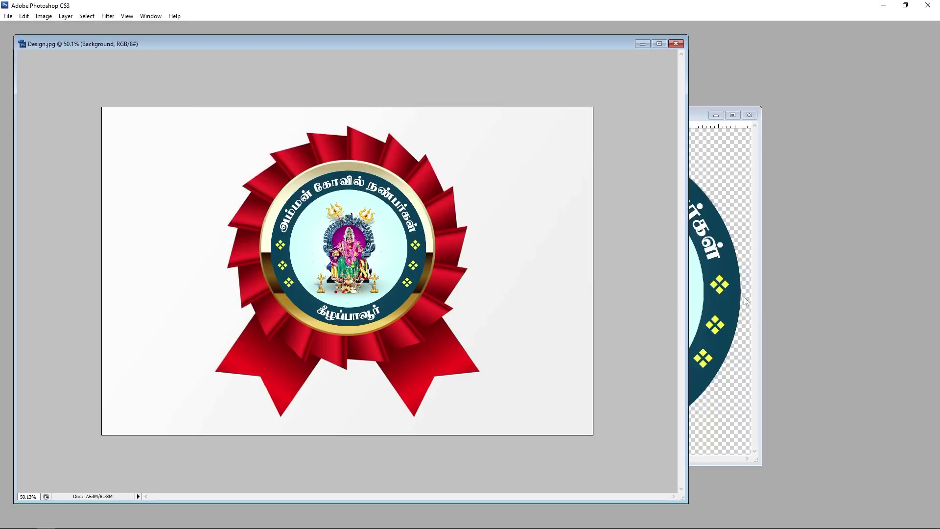
Close the Logo copy document without saving changes and switch to the Editing folder in File Explorer.
click(725, 295)
key(ctrl+0)
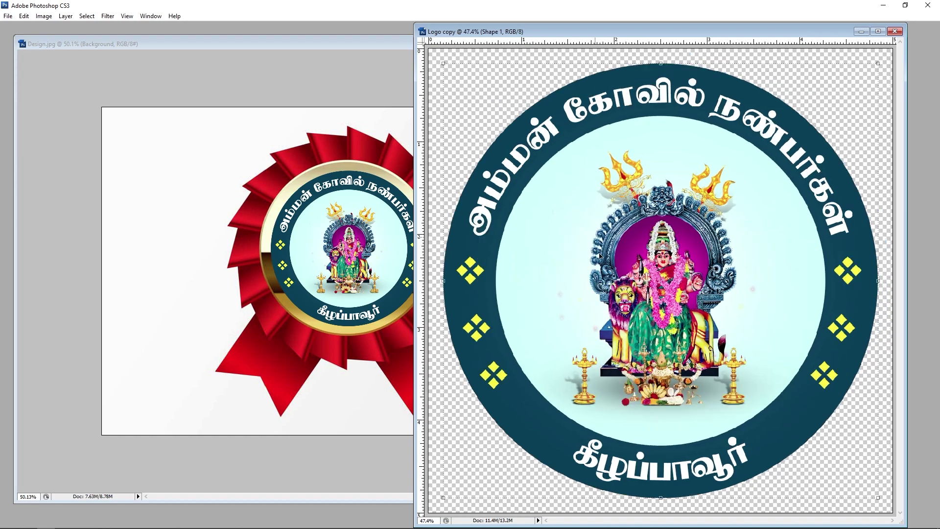
key(ctrl+w)
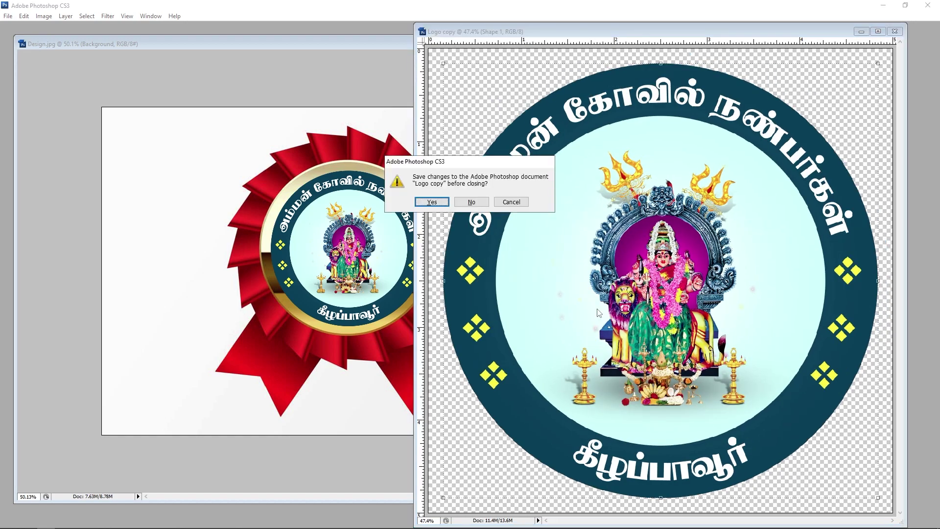
key(n)
key(alt+Tab)
click(407, 277)
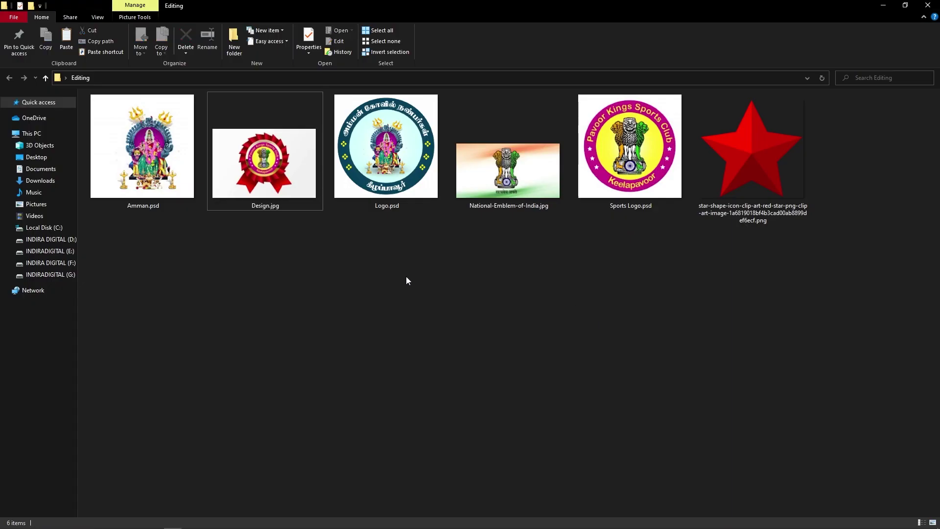